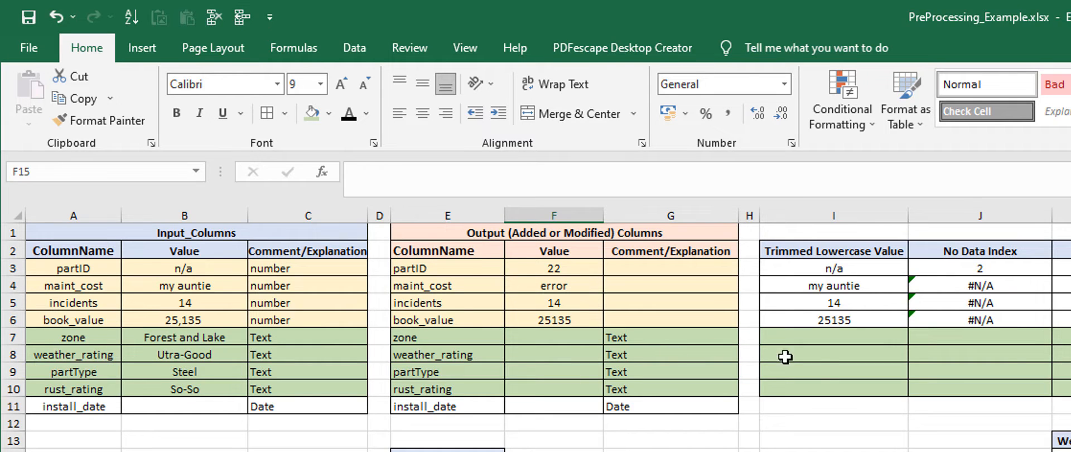
# Step: Examine the number rows 3 to 6 and the text rows 7 to 10 across the input, output and calculation tables
pyautogui.moveTo(830, 339); pyautogui.dragTo(1068, 389)
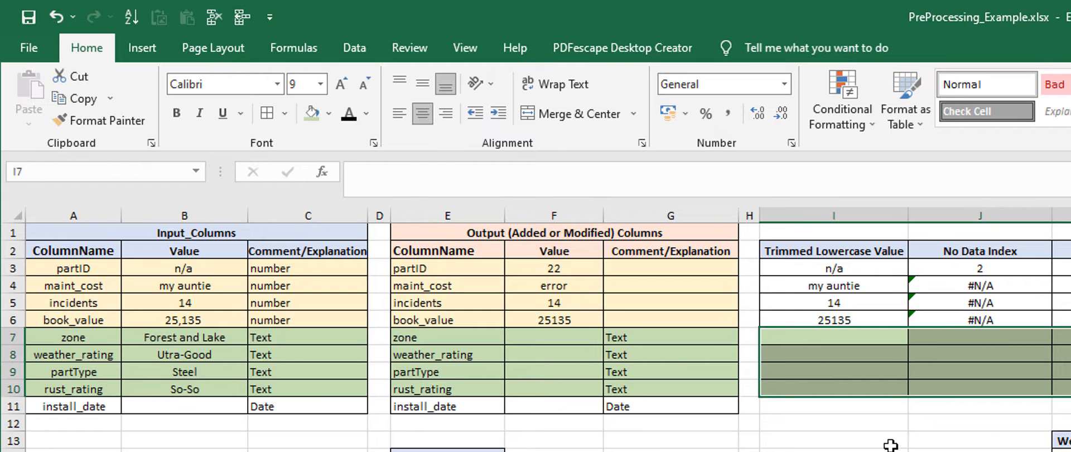
pyautogui.click(891, 444)
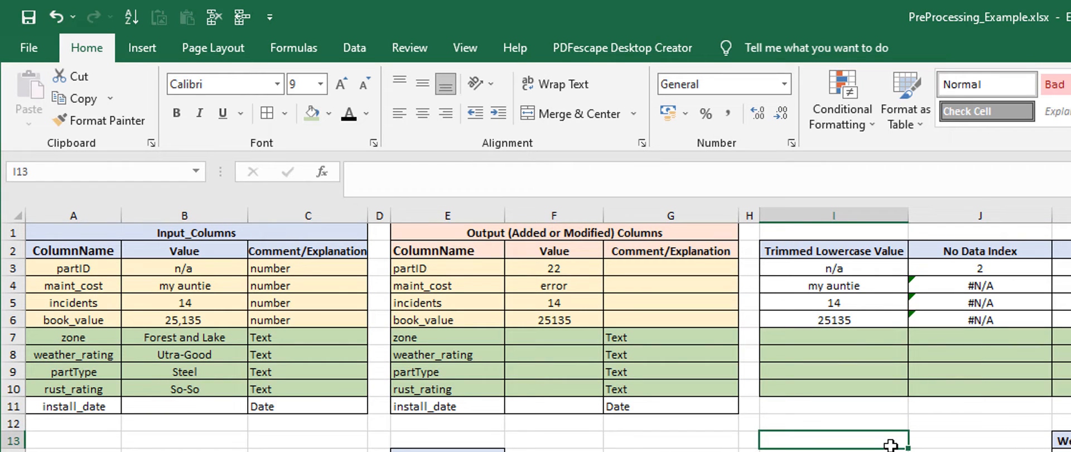
pyautogui.click(180, 337)
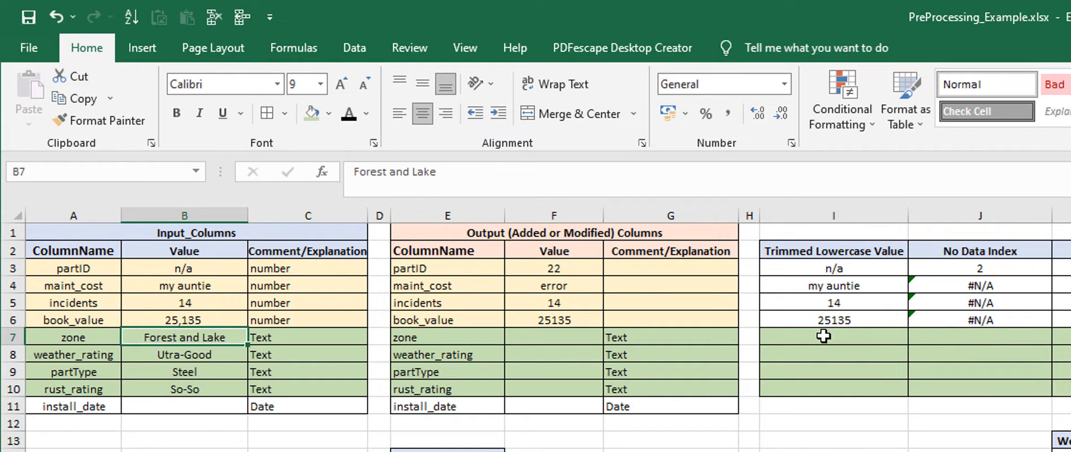
pyautogui.moveTo(833, 337); pyautogui.dragTo(993, 218)
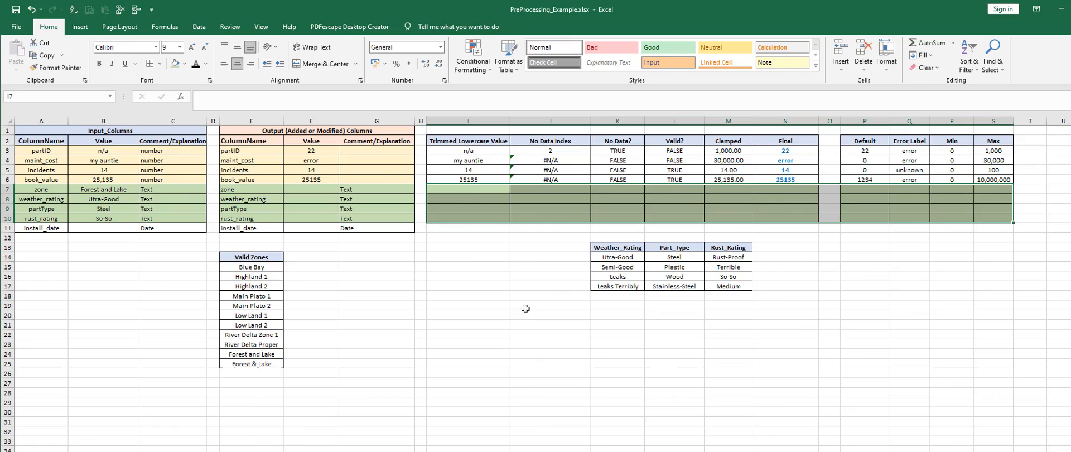
pyautogui.click(468, 260)
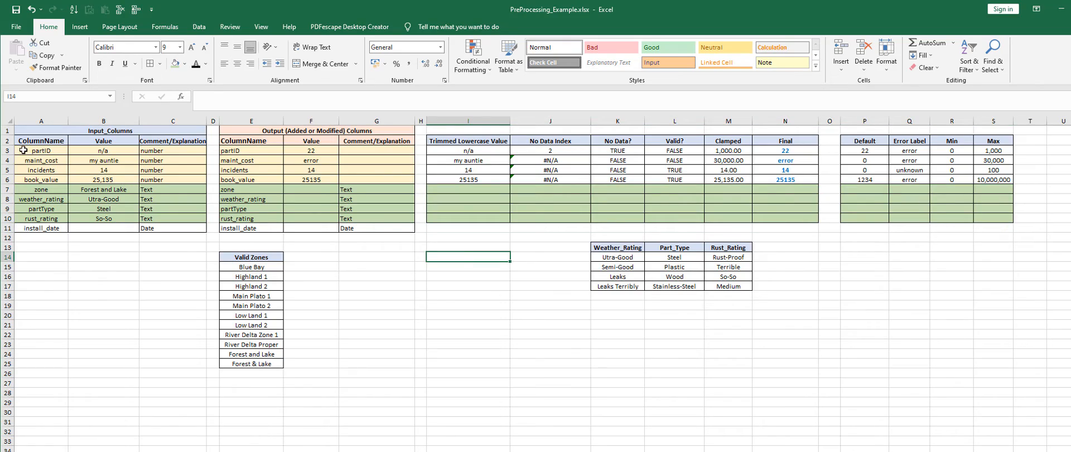
pyautogui.moveTo(23, 149); pyautogui.dragTo(399, 180)
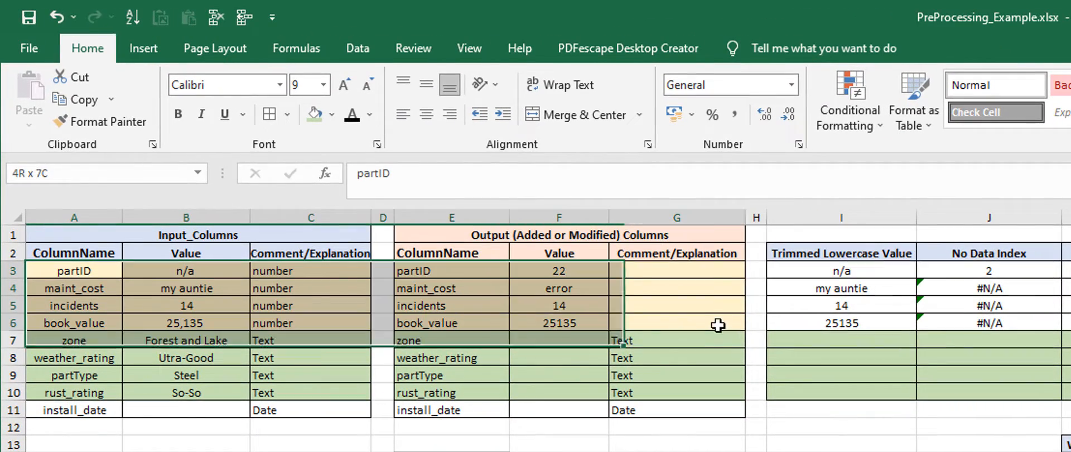
pyautogui.moveTo(718, 325); pyautogui.dragTo(1070, 324)
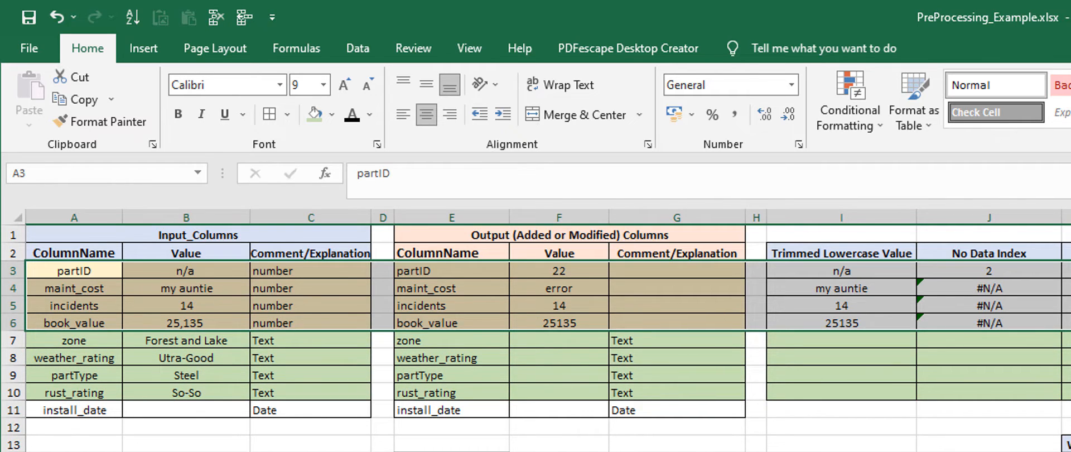
pyautogui.click(841, 451)
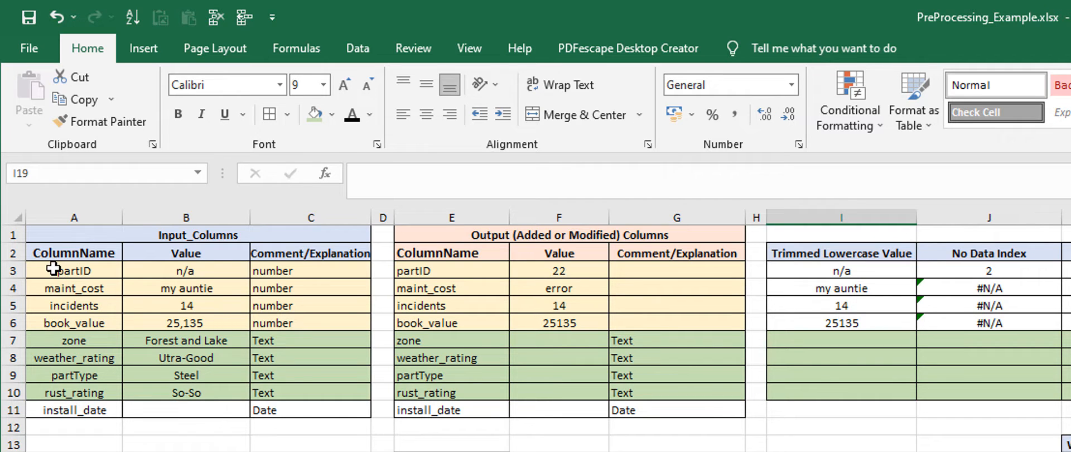
pyautogui.moveTo(53, 269); pyautogui.dragTo(676, 327)
pyautogui.moveTo(78, 269); pyautogui.dragTo(79, 410)
pyautogui.click(72, 271)
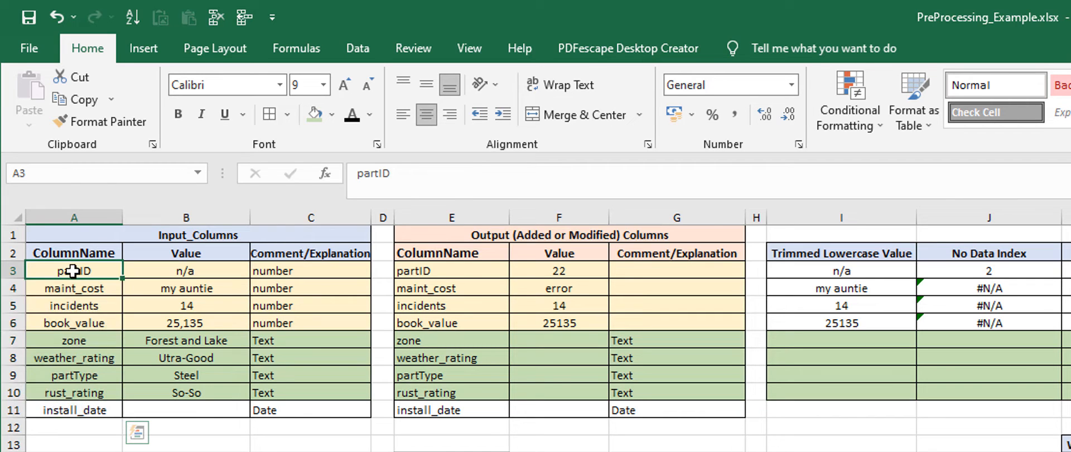
pyautogui.moveTo(72, 271); pyautogui.dragTo(677, 321)
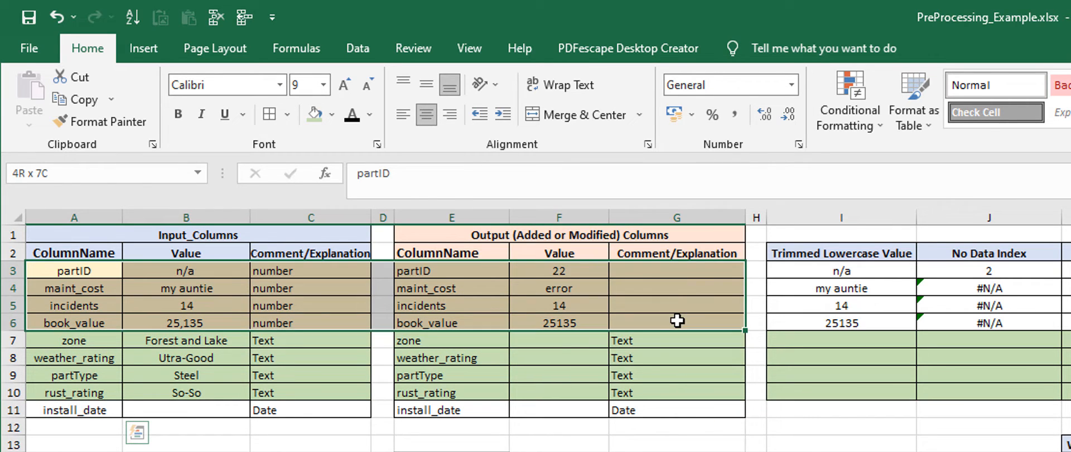
pyautogui.moveTo(78, 342); pyautogui.dragTo(698, 391)
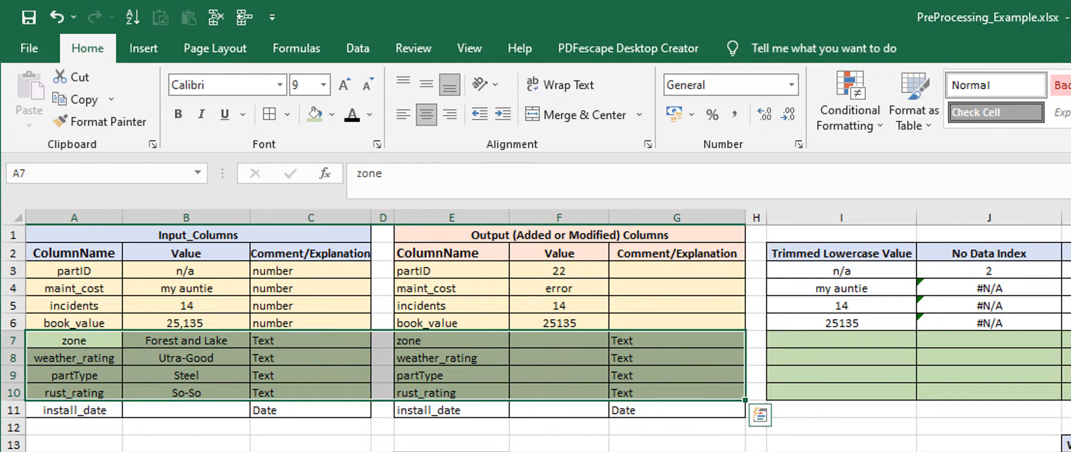
pyautogui.click(683, 451)
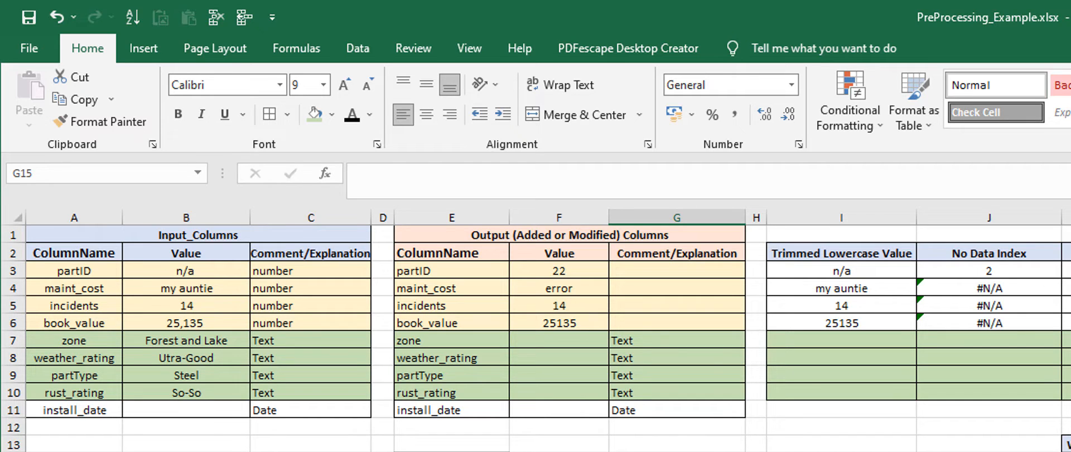
pyautogui.click(139, 451)
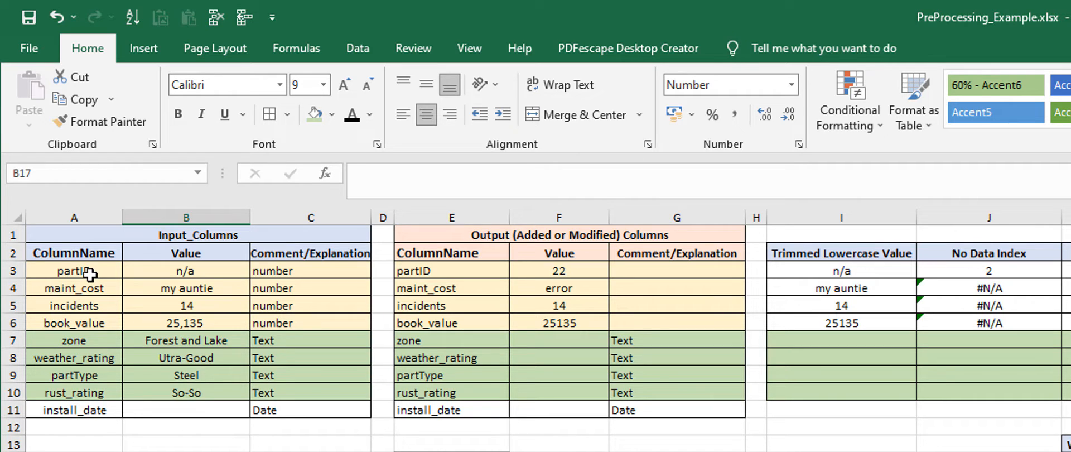
# Step: Examine the names, values and data types of the zone, weather_rating, partType and rust_rating inputs, plus the install_date row
pyautogui.click(66, 344)
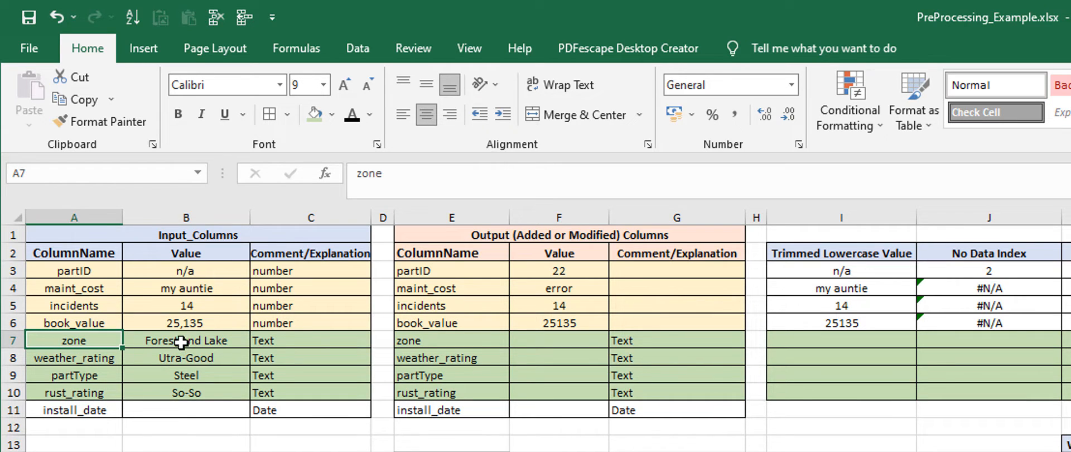
pyautogui.click(181, 342)
pyautogui.click(66, 360)
pyautogui.click(170, 361)
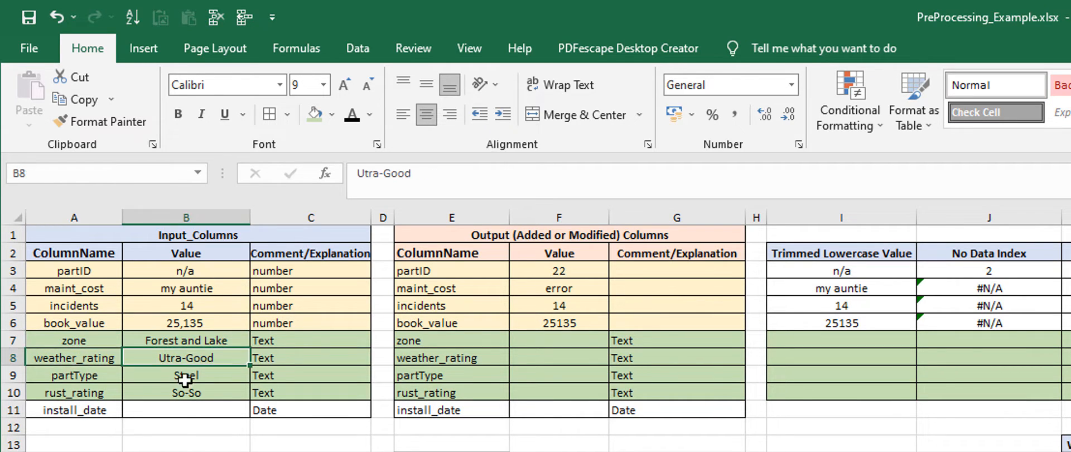
pyautogui.click(80, 376)
pyautogui.click(193, 371)
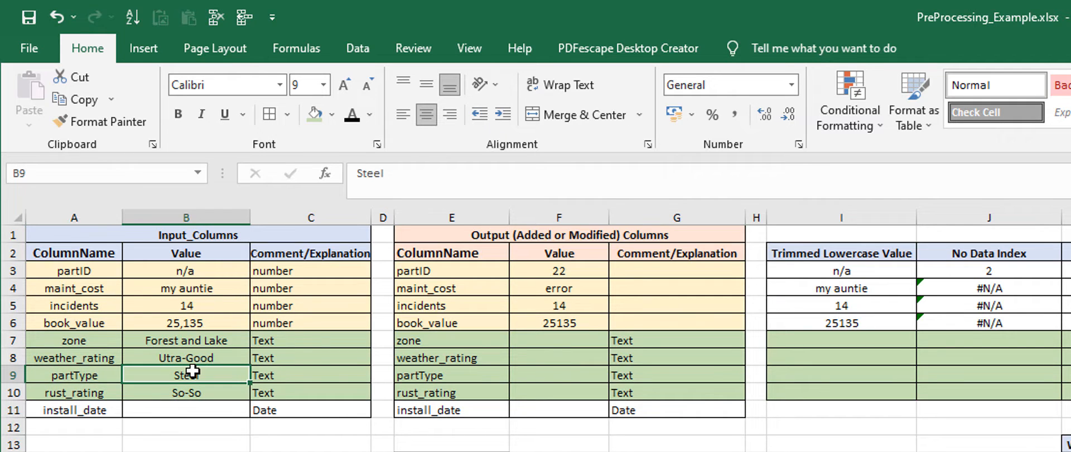
pyautogui.click(65, 398)
pyautogui.click(193, 394)
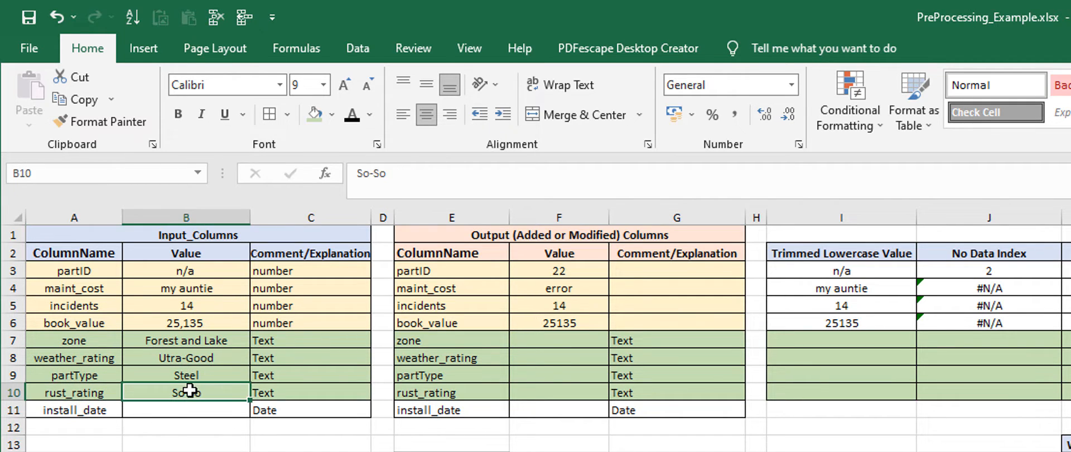
pyautogui.moveTo(280, 343); pyautogui.dragTo(279, 390)
pyautogui.click(275, 449)
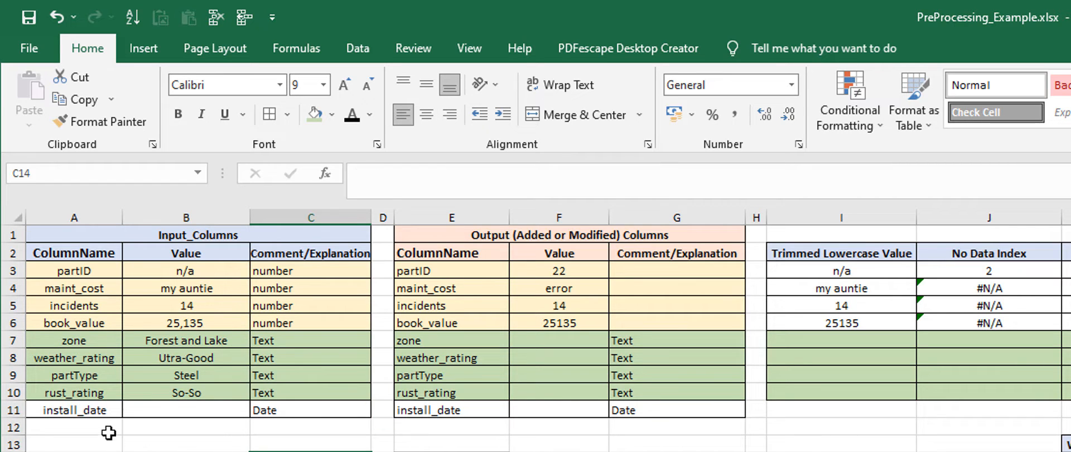
pyautogui.moveTo(58, 409); pyautogui.dragTo(329, 416)
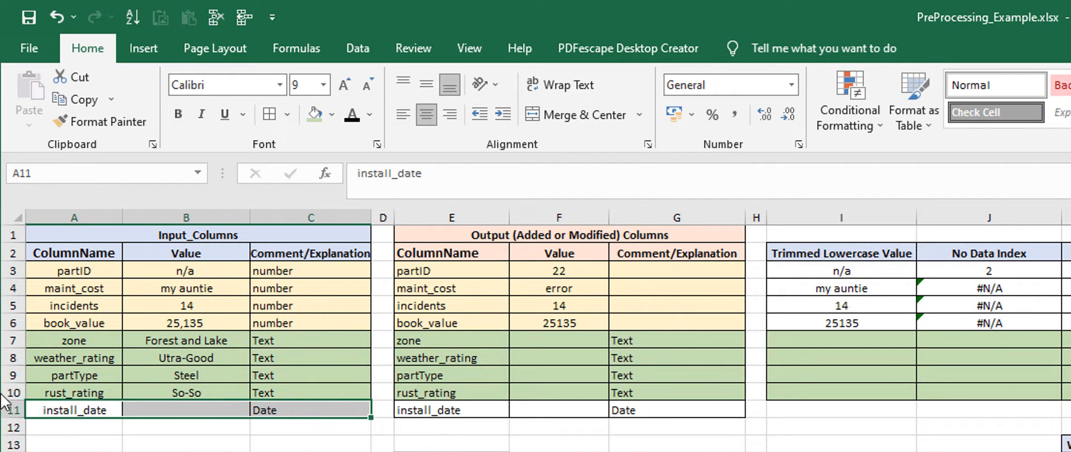
pyautogui.click(183, 441)
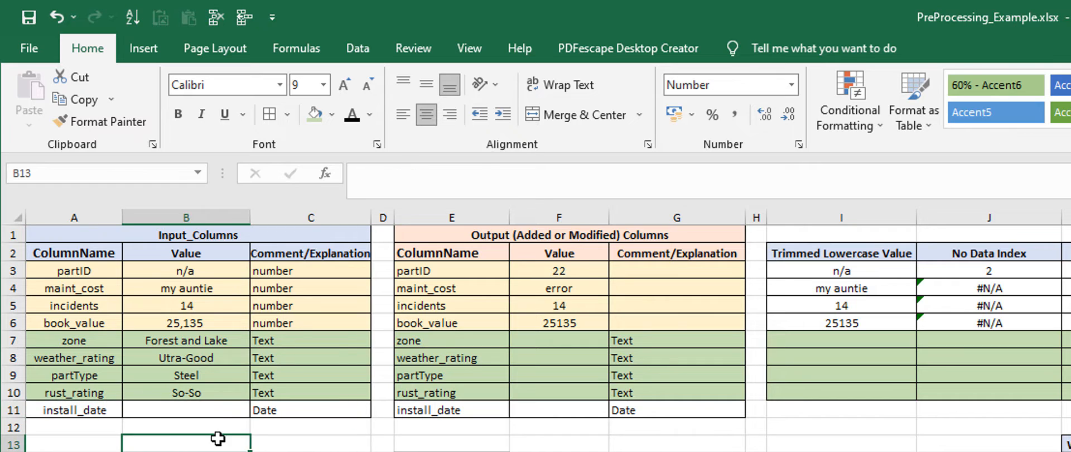
pyautogui.moveTo(73, 341); pyautogui.dragTo(1070, 392)
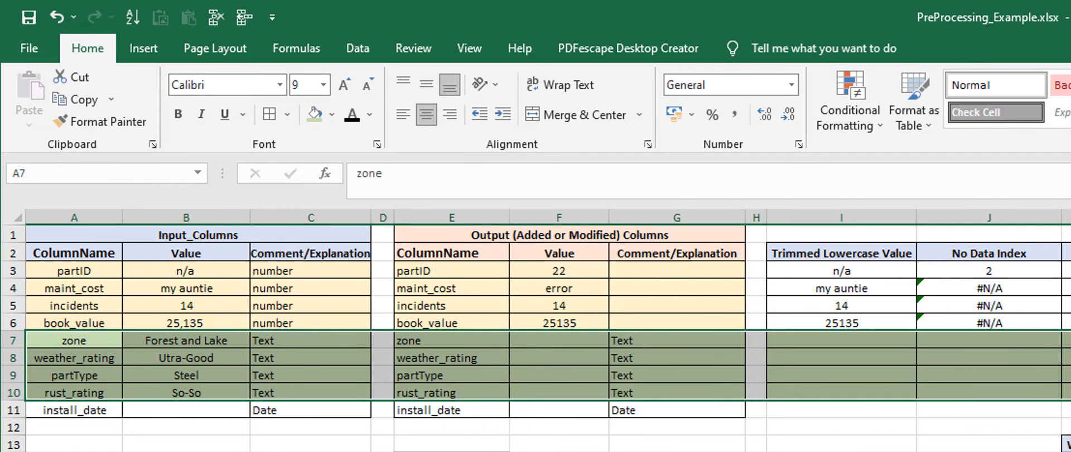
pyautogui.click(859, 451)
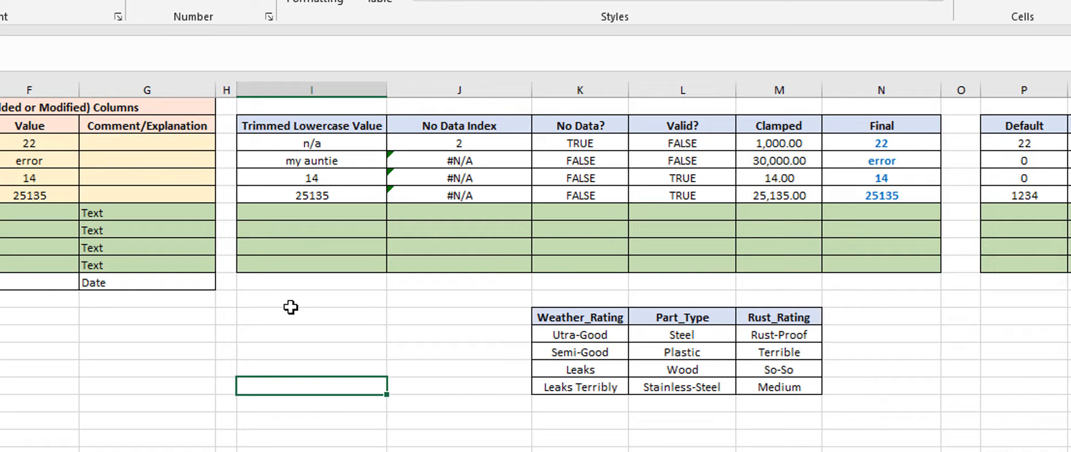
# Step: Copy only the trimmed-lowercase formula from I6 into I7 and fill it down to I10 for the four text rows
pyautogui.click(290, 195)
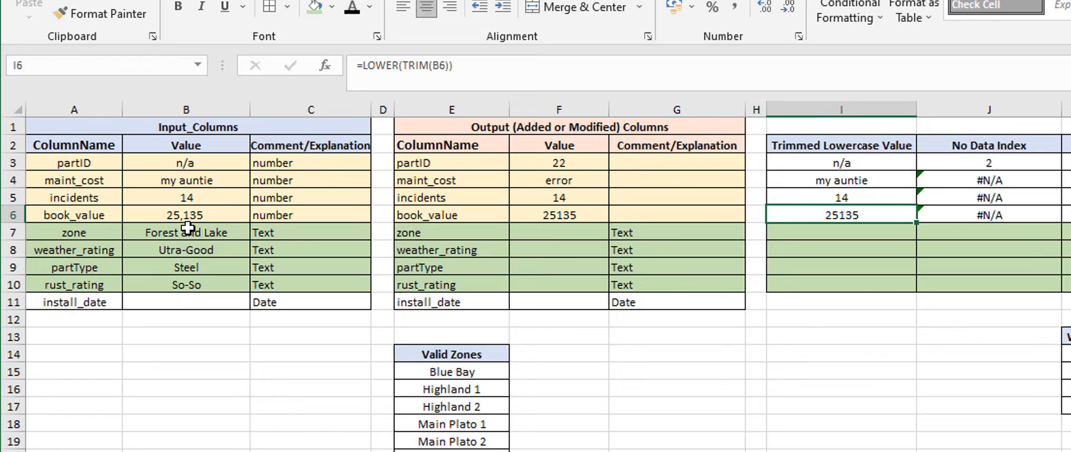
pyautogui.click(839, 231)
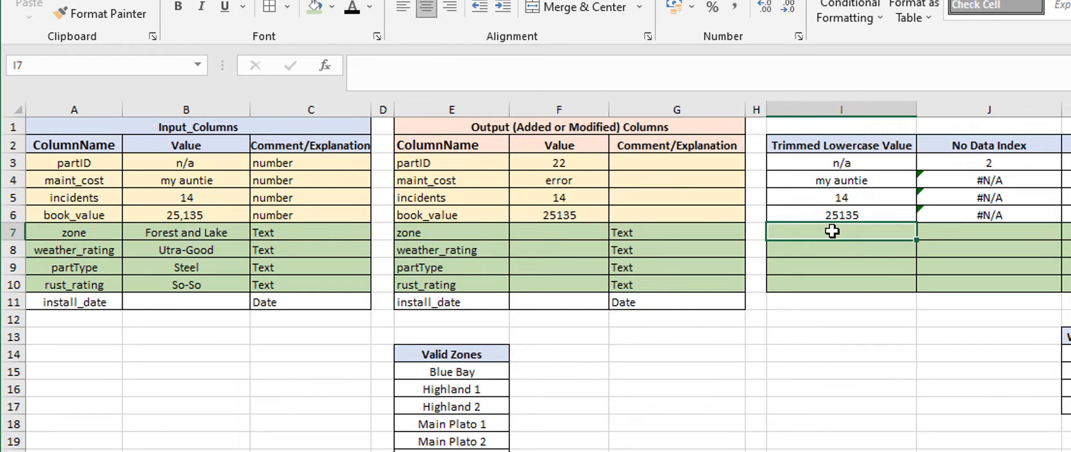
pyautogui.click(839, 217)
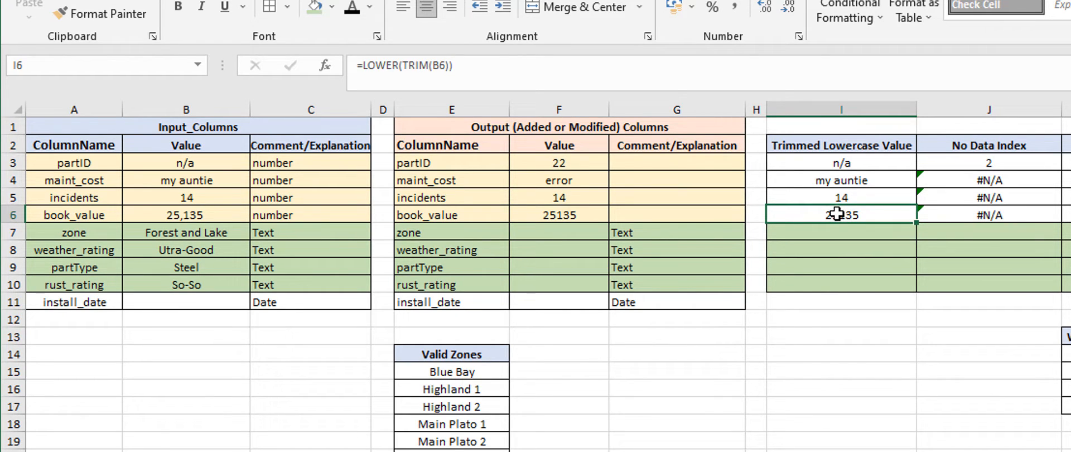
pyautogui.hotkey('ctrl', 'c')
pyautogui.click(840, 232)
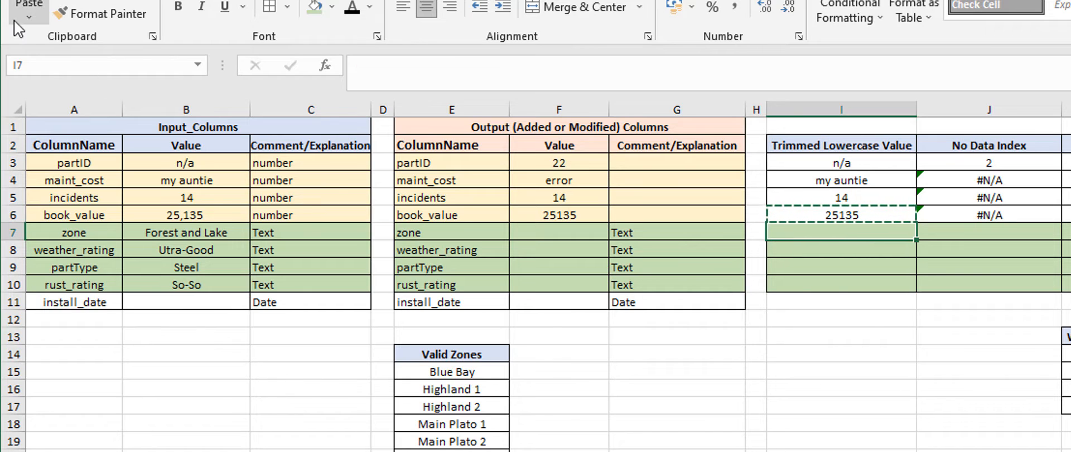
pyautogui.click(26, 20)
pyautogui.click(55, 62)
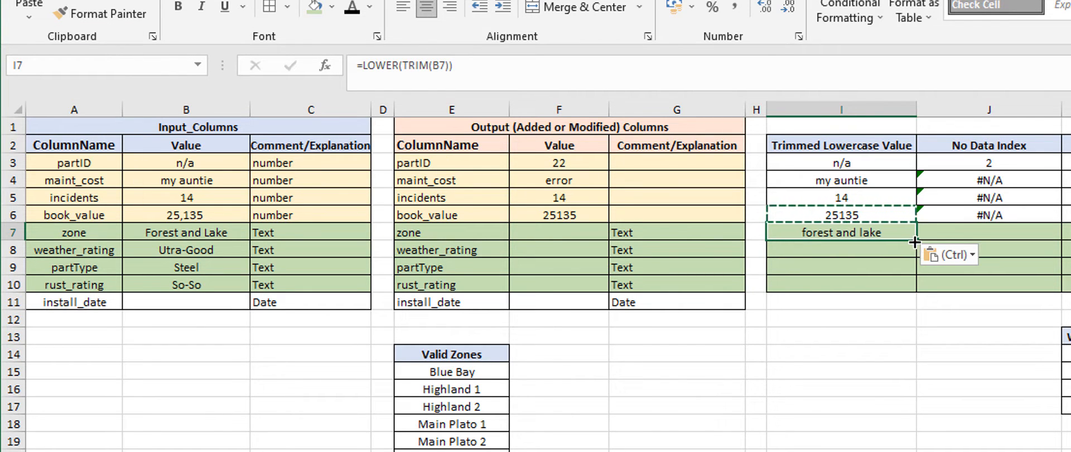
pyautogui.moveTo(914, 241); pyautogui.dragTo(914, 290)
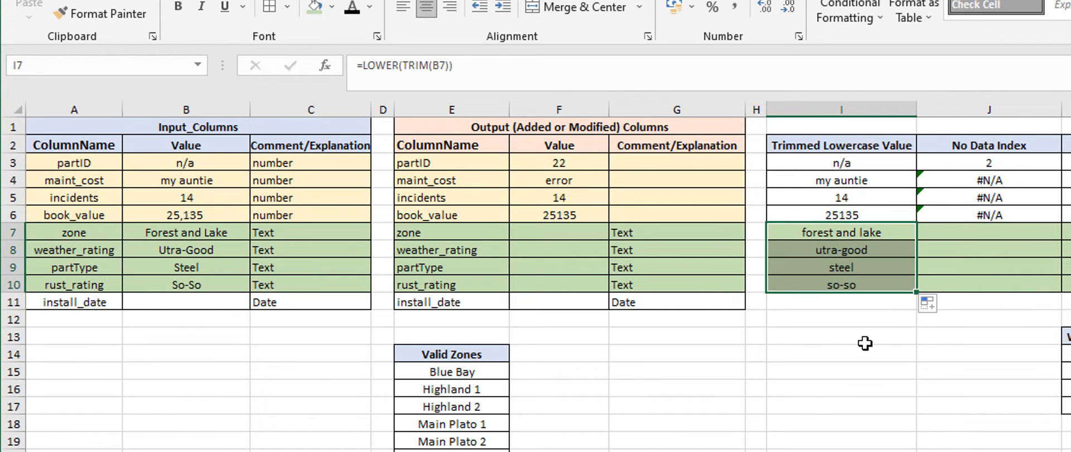
pyautogui.click(862, 341)
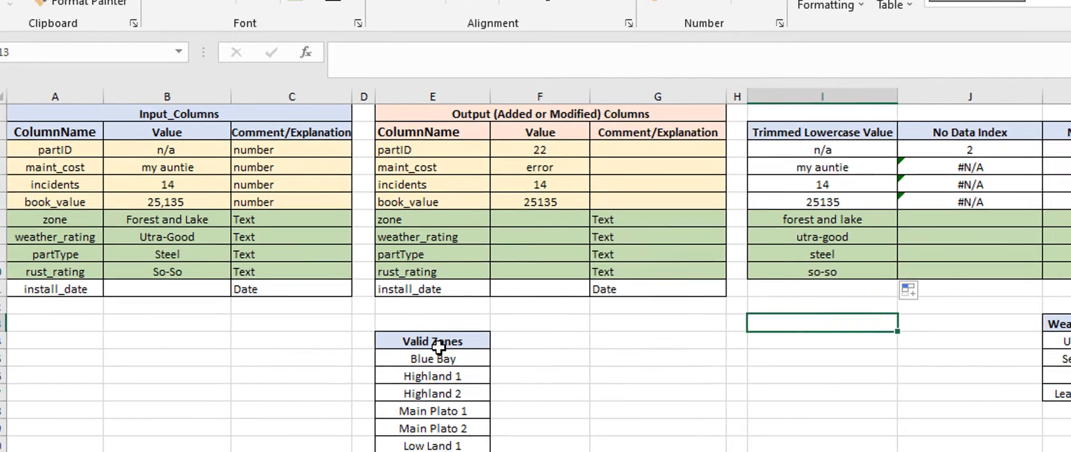
# Step: Examine the lookup lists of permitted values: Valid Zones, Weather_Rating, Part_Type and Rust_Rating
pyautogui.moveTo(438, 345); pyautogui.dragTo(110, 309)
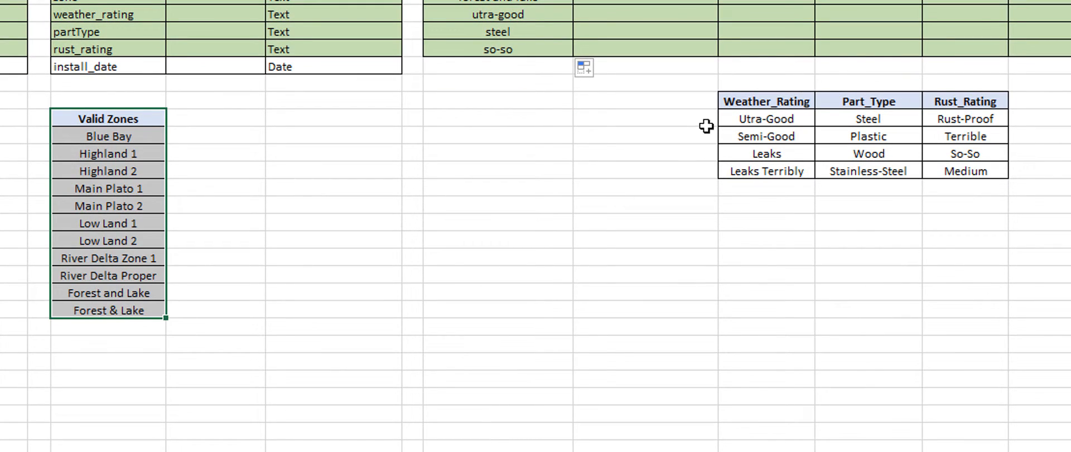
pyautogui.moveTo(760, 102); pyautogui.dragTo(765, 172)
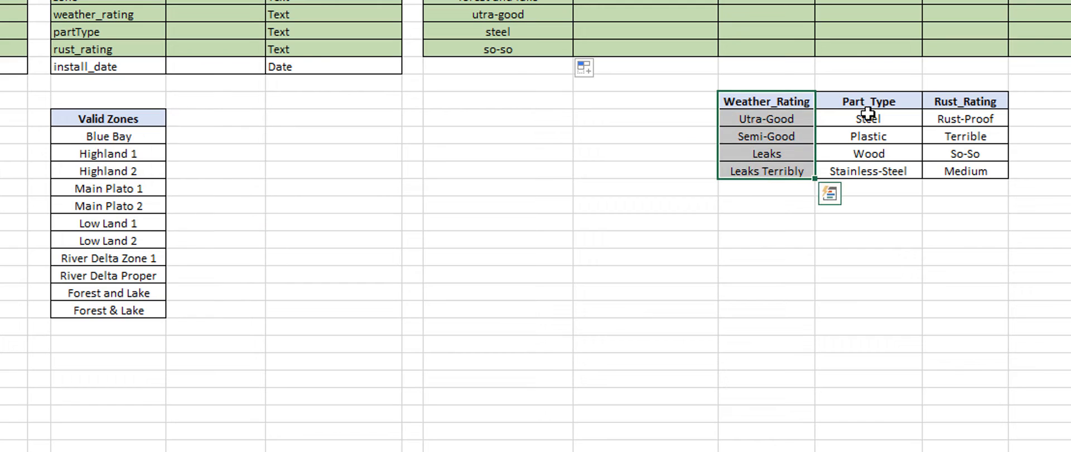
pyautogui.moveTo(871, 102); pyautogui.dragTo(880, 170)
pyautogui.moveTo(975, 101); pyautogui.dragTo(985, 170)
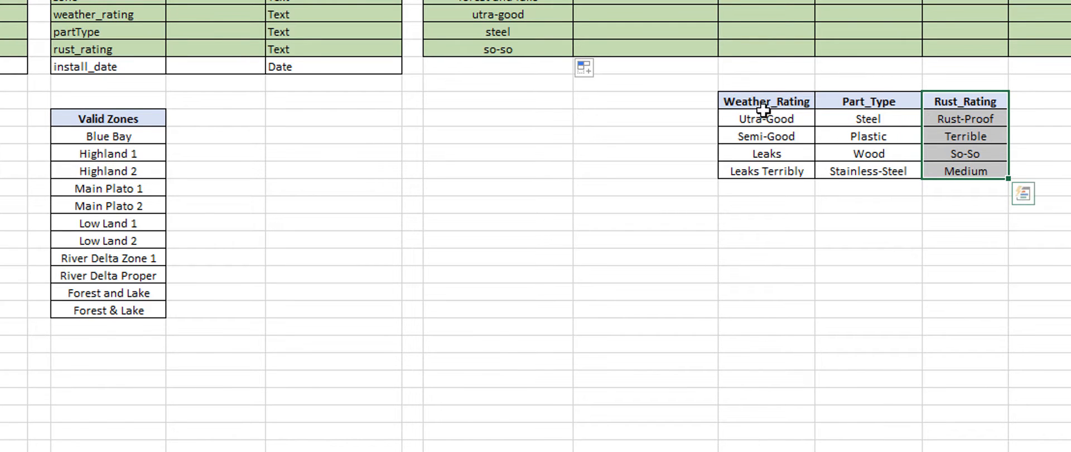
pyautogui.moveTo(107, 118); pyautogui.dragTo(119, 321)
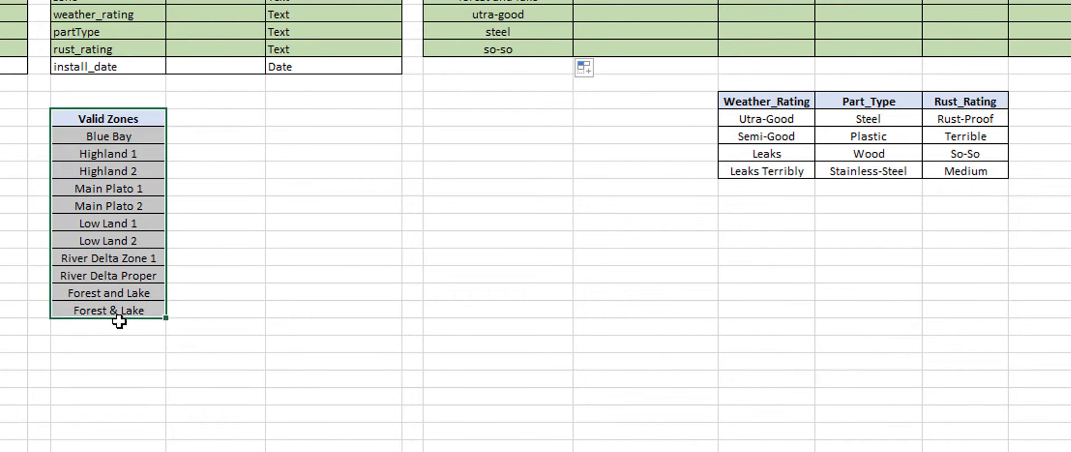
pyautogui.click(258, 187)
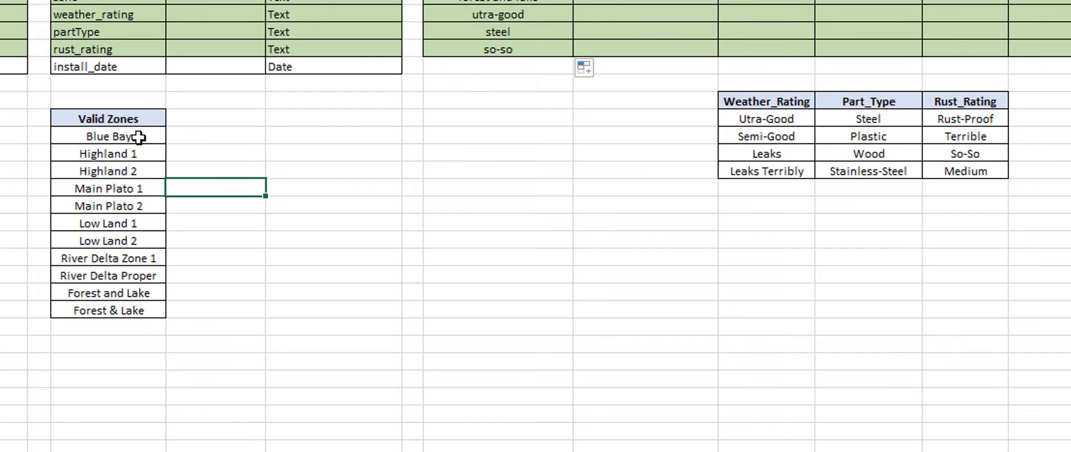
# Step: Examine the Valid Zones list, the trimmed-lowercase formula in I7 and the No Data Index formula in J6
pyautogui.moveTo(138, 137); pyautogui.dragTo(154, 318)
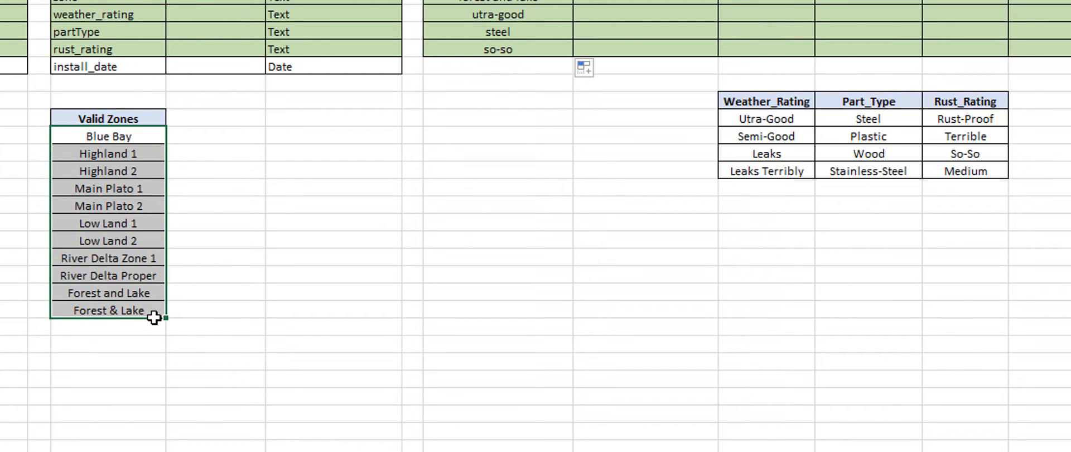
pyautogui.moveTo(154, 317); pyautogui.dragTo(148, 310)
pyautogui.click(456, 136)
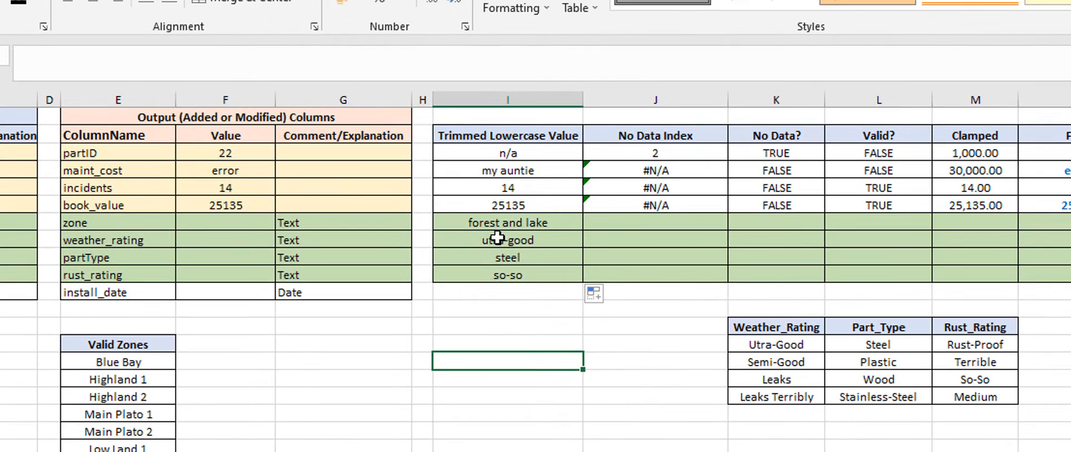
pyautogui.click(643, 222)
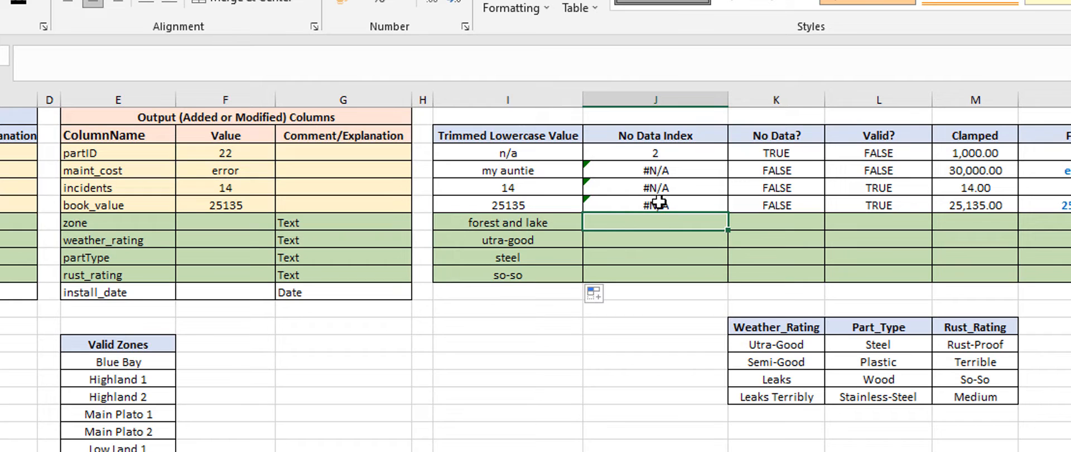
pyautogui.click(651, 204)
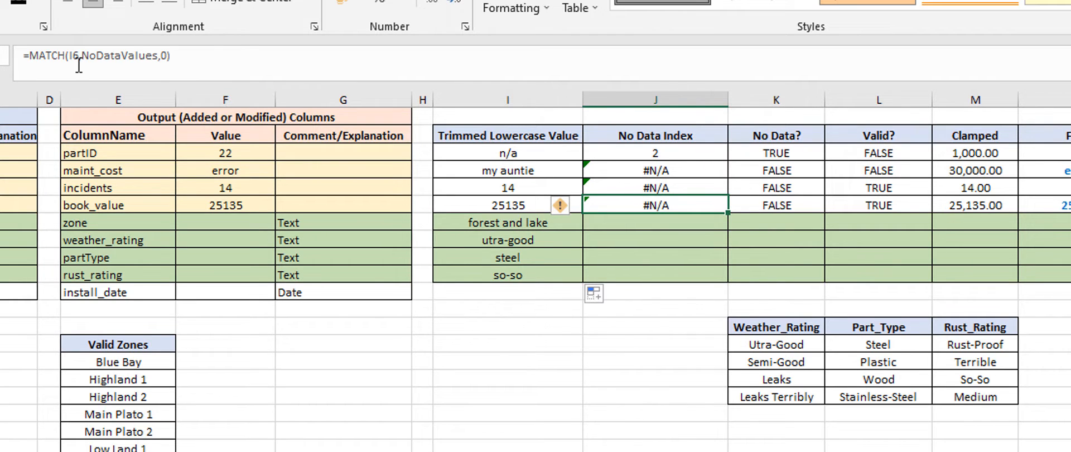
pyautogui.click(480, 223)
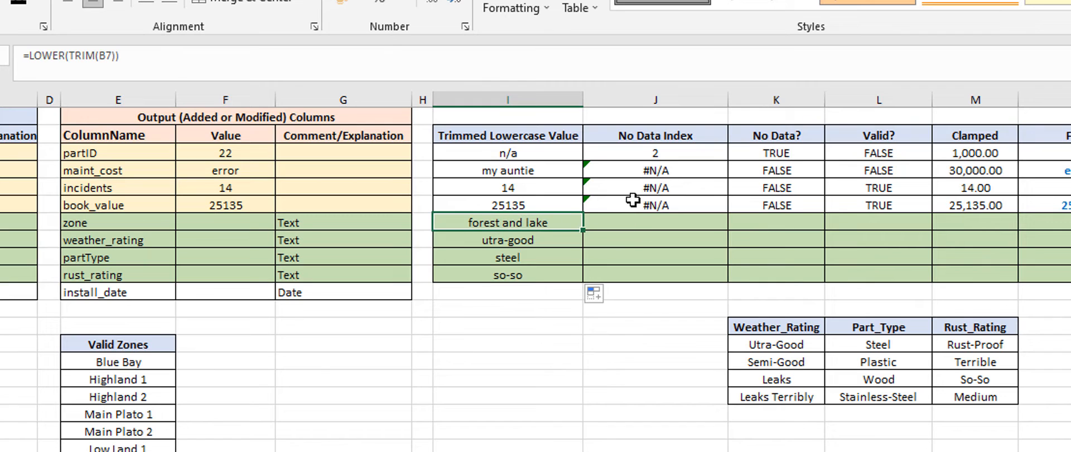
pyautogui.click(632, 207)
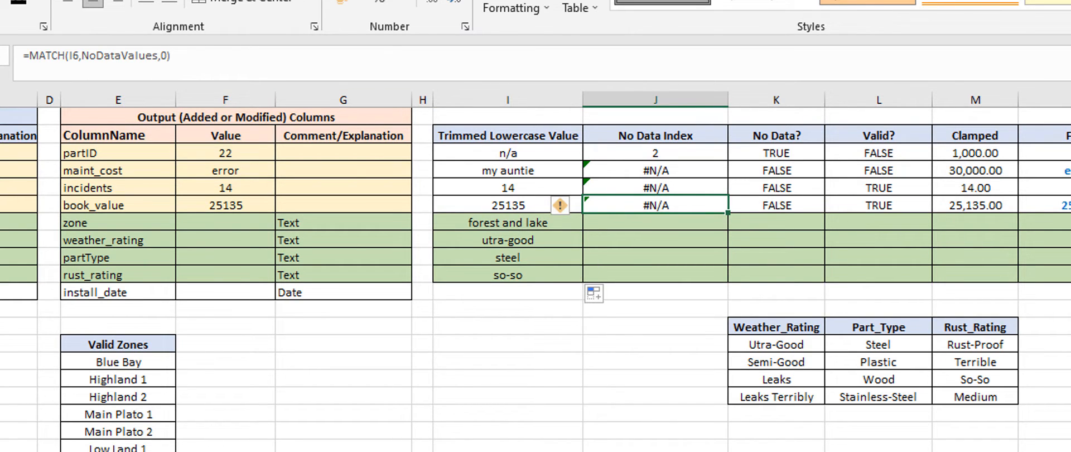
pyautogui.click(503, 449)
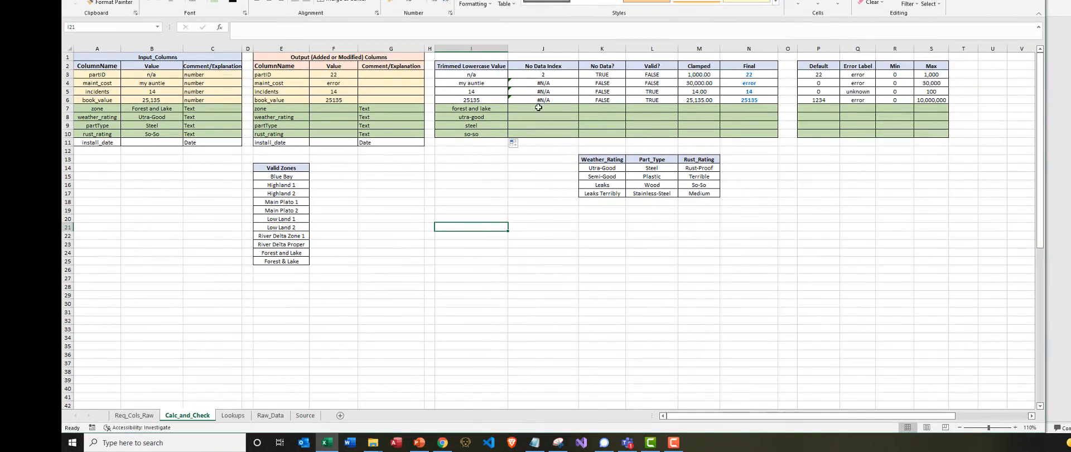
pyautogui.click(536, 109)
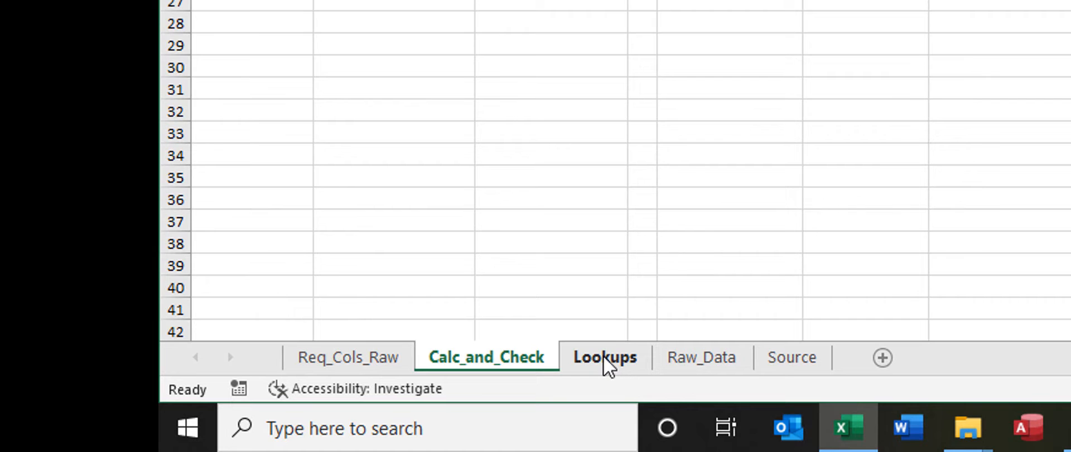
# Step: Examine the possible no-data values on the Lookups sheet and how the MATCH formula in J6 references their named range
pyautogui.click(604, 357)
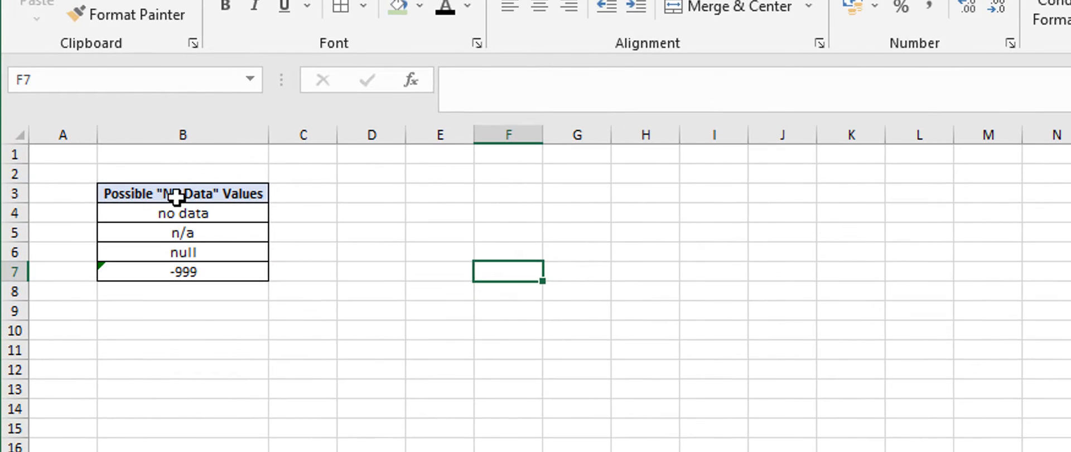
pyautogui.moveTo(175, 195); pyautogui.dragTo(189, 272)
pyautogui.click(206, 343)
pyautogui.click(181, 213)
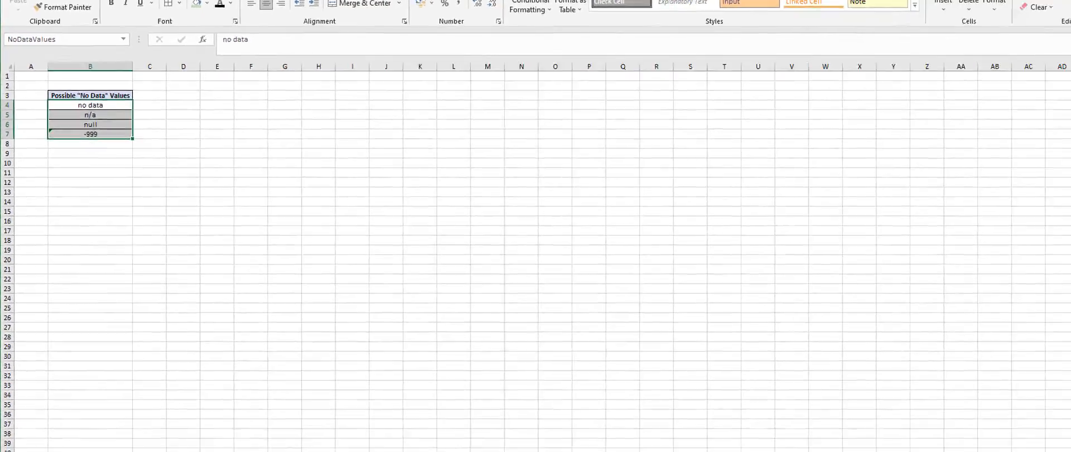
pyautogui.click(126, 416)
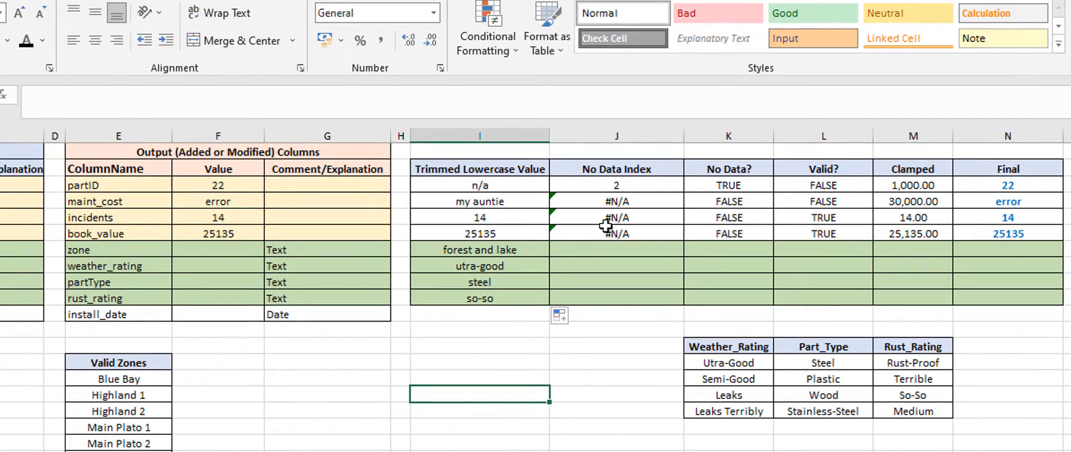
pyautogui.click(509, 132)
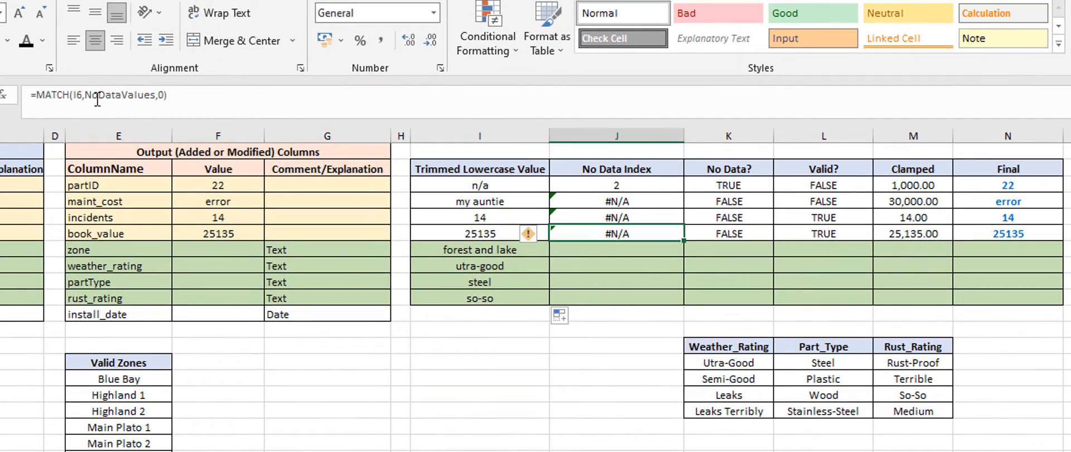
pyautogui.moveTo(86, 96); pyautogui.dragTo(156, 102)
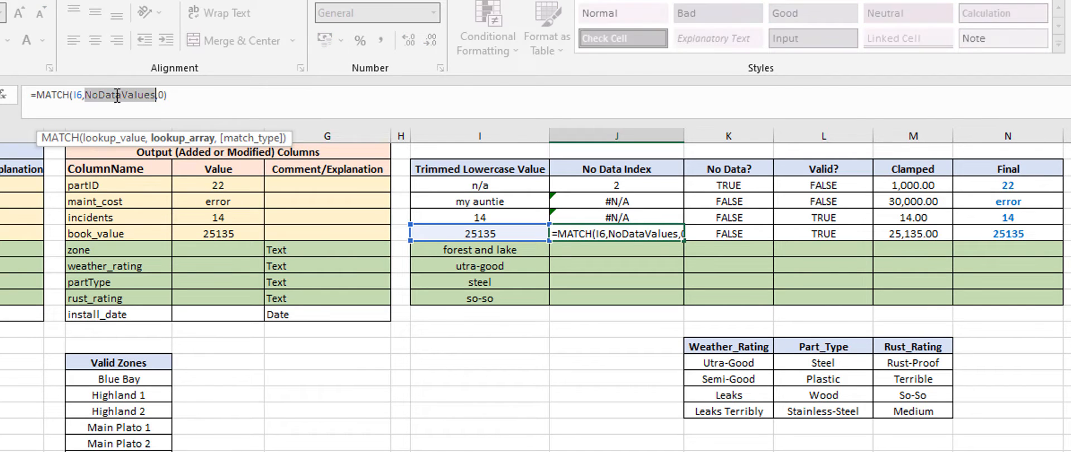
pyautogui.click(494, 376)
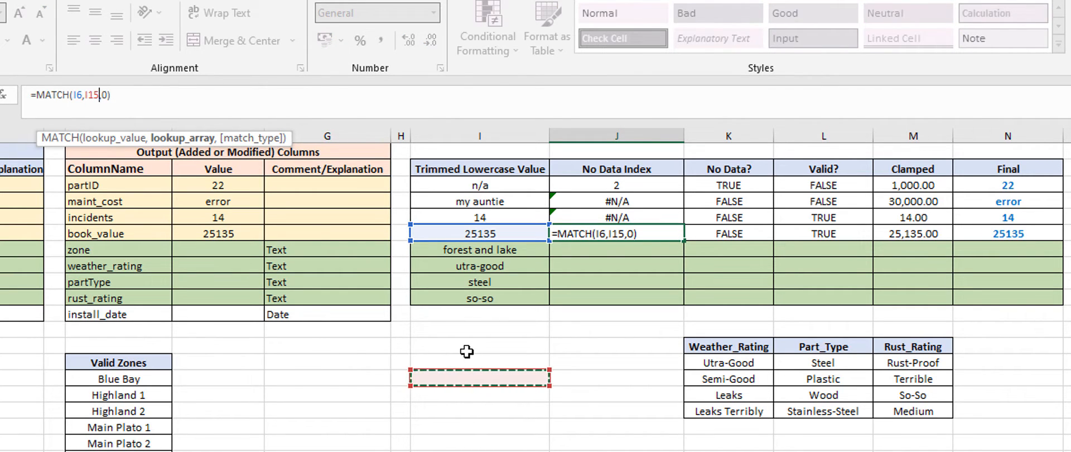
pyautogui.press('Escape')
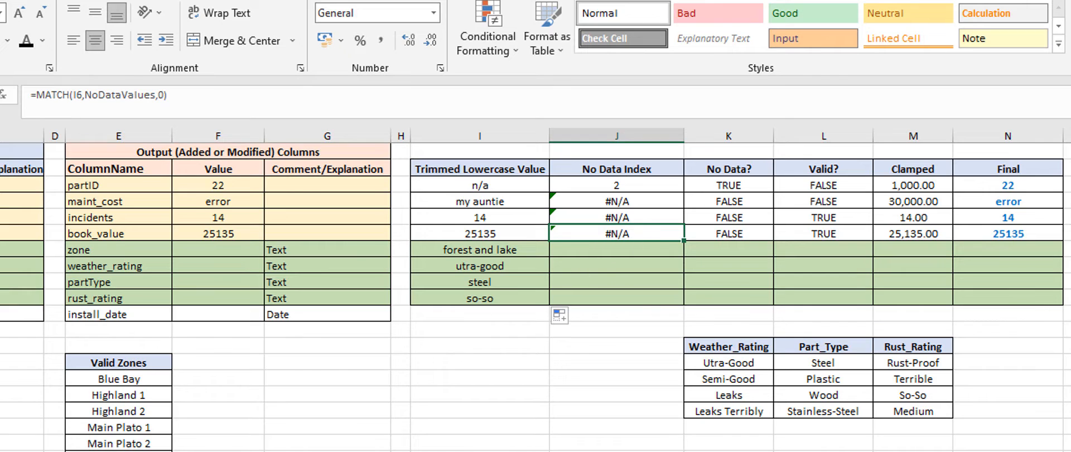
# Step: Copy the No Data Index formula from J6 into J7 and fill it down to J10
pyautogui.hotkey('ctrl', 'c')
pyautogui.click(597, 253)
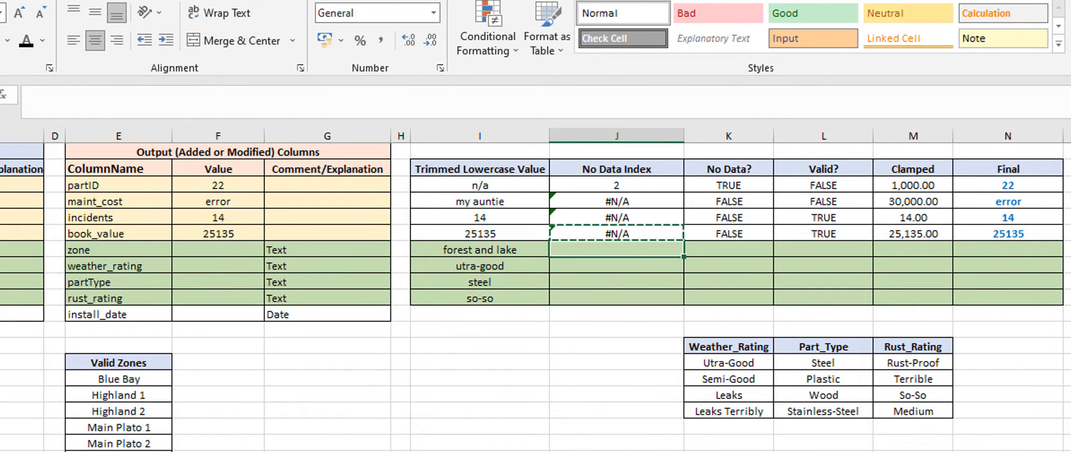
pyautogui.hotkey('ctrl', 'v')
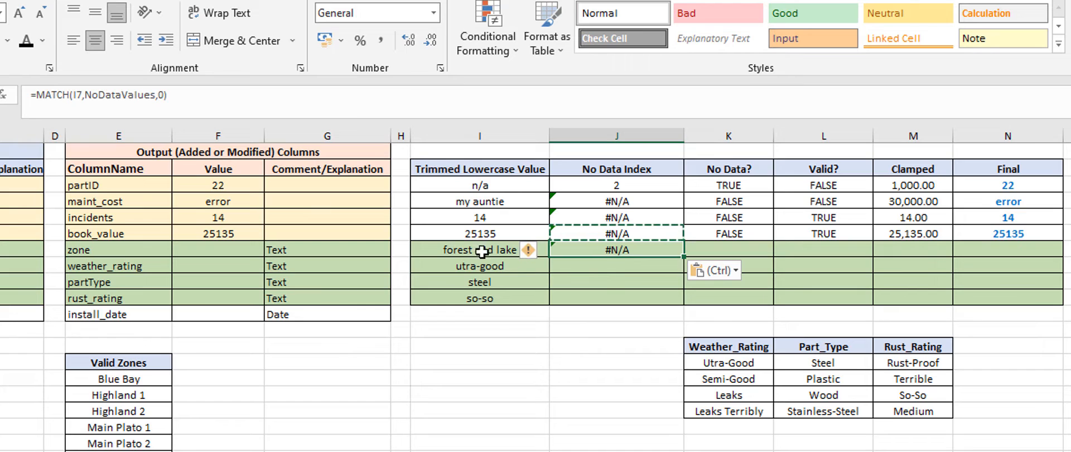
pyautogui.doubleClick(686, 256)
pyautogui.click(576, 348)
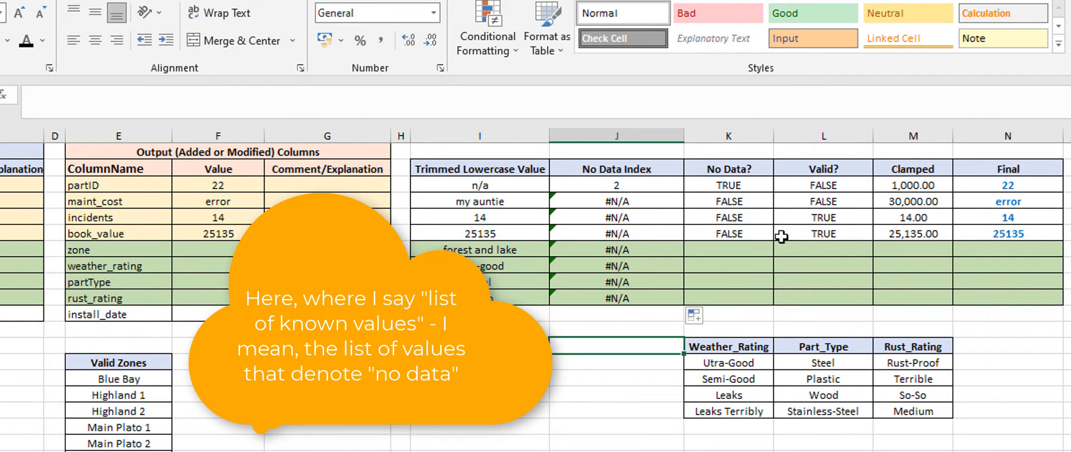
# Step: Copy the No Data? formula from K6 into K7 and fill it down to K10 for the text rows
pyautogui.click(726, 233)
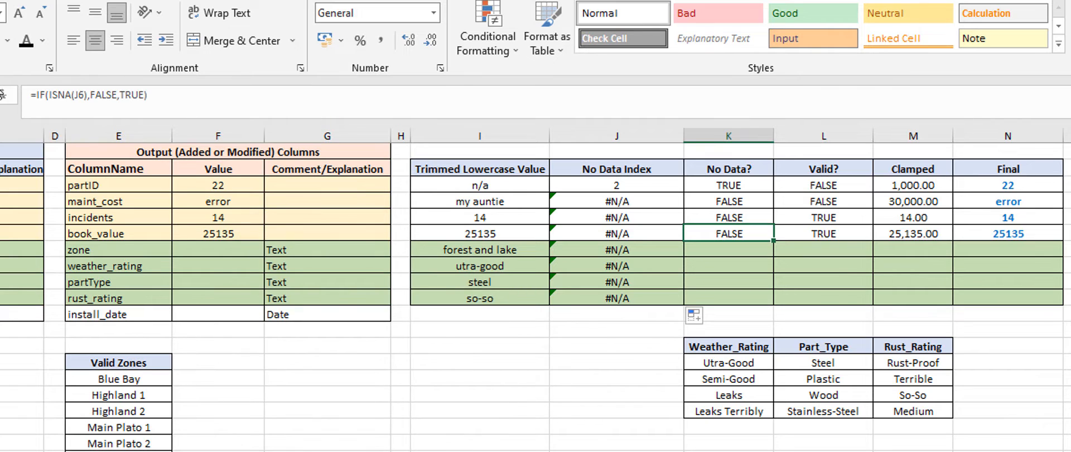
pyautogui.hotkey('ctrl', 'c')
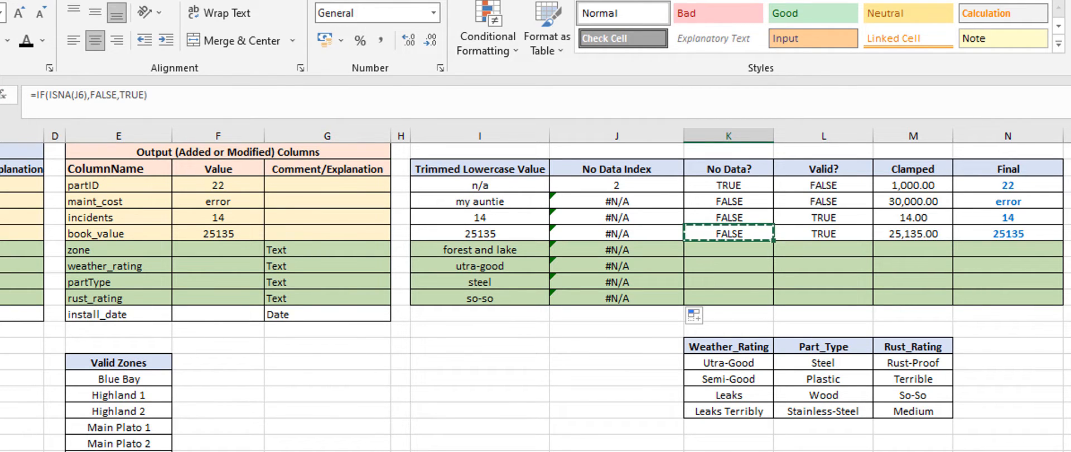
pyautogui.click(729, 250)
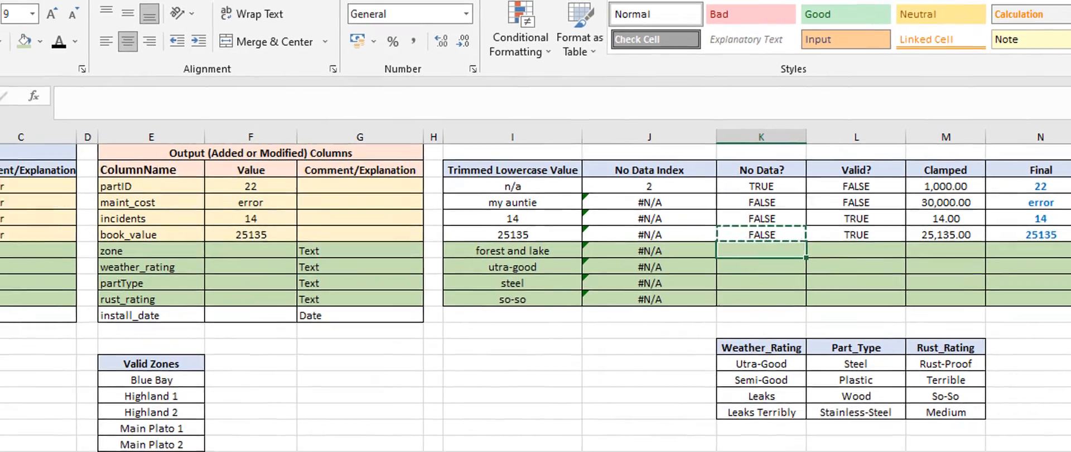
pyautogui.click(24, 59)
pyautogui.click(78, 101)
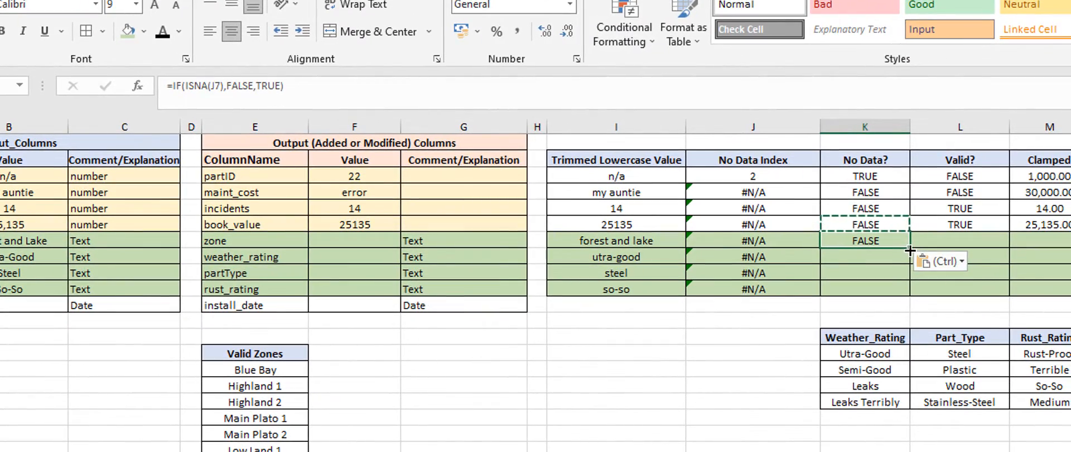
pyautogui.doubleClick(1069, 266)
pyautogui.click(1068, 329)
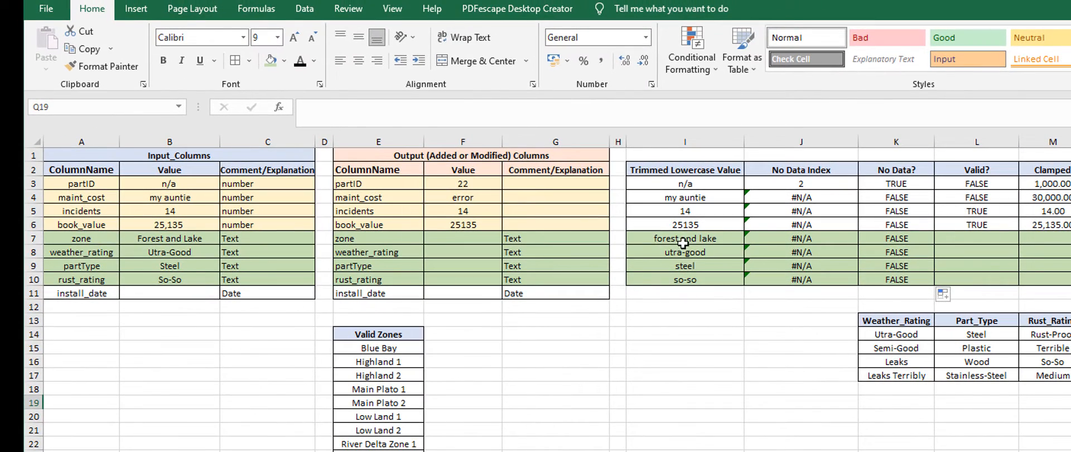
# Step: Compare the zone row's trimmed-lowercase value and no-data formulas with the entries in the Valid Zones list
pyautogui.click(683, 240)
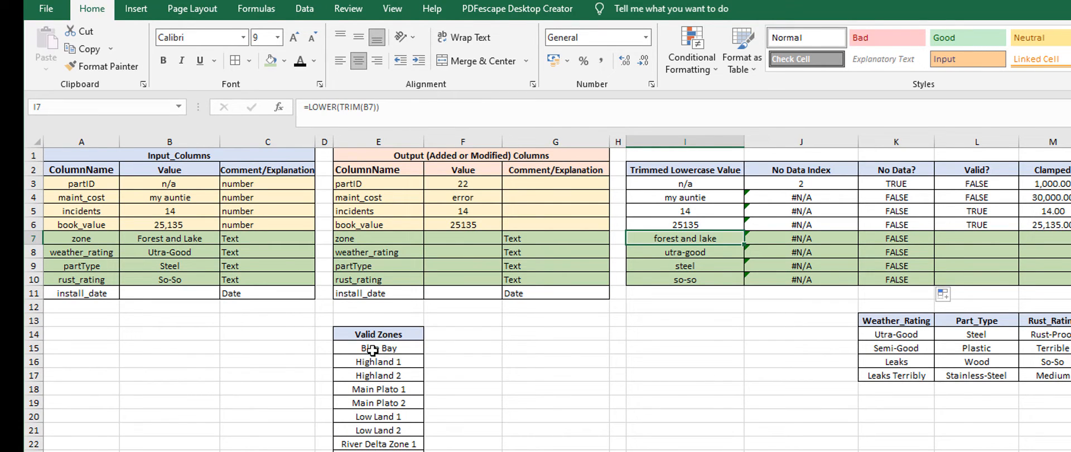
pyautogui.moveTo(373, 344); pyautogui.dragTo(374, 448)
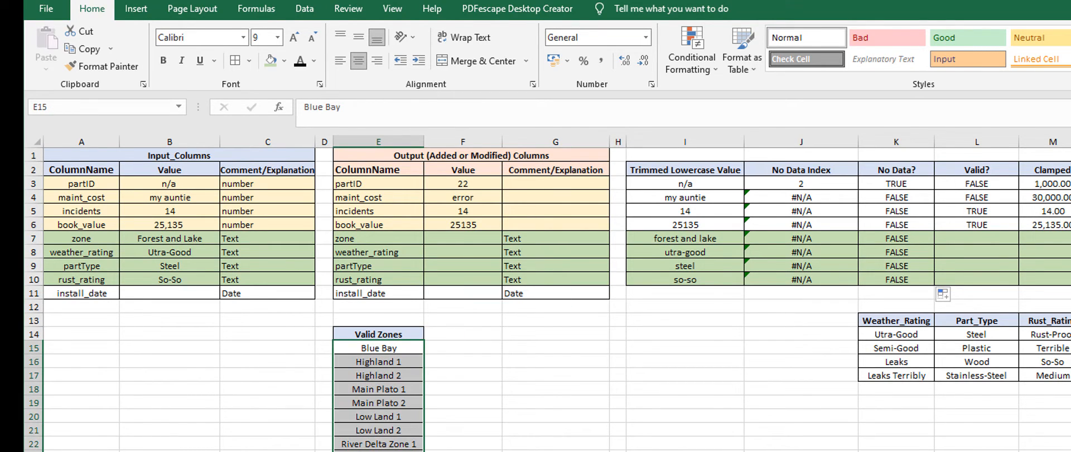
pyautogui.click(881, 240)
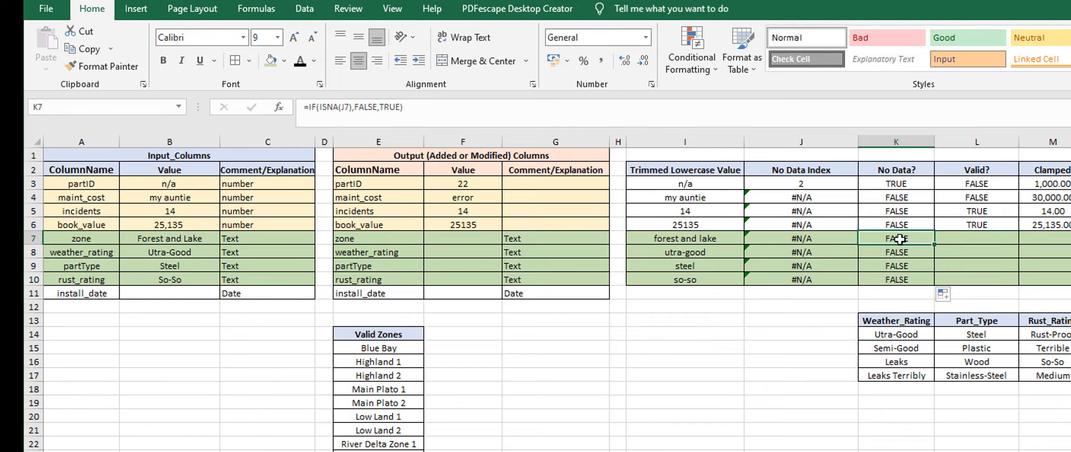
pyautogui.click(812, 238)
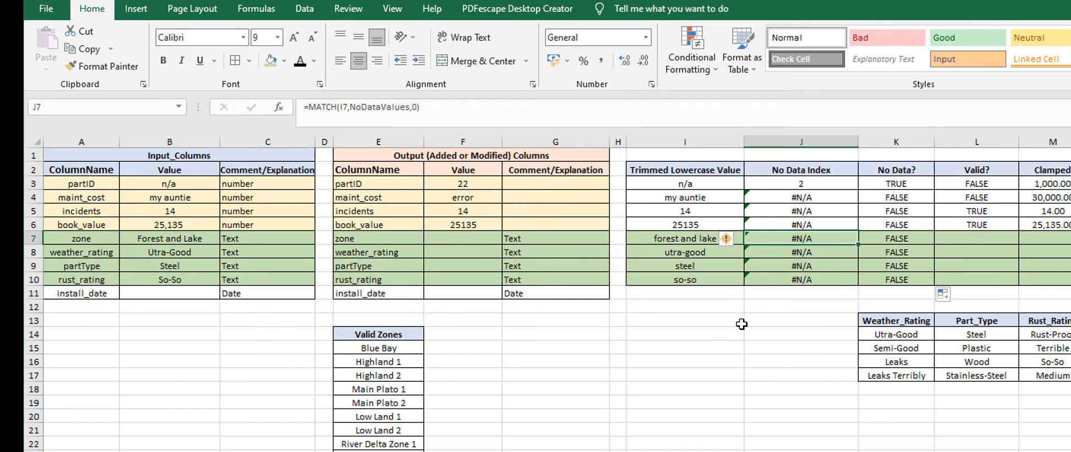
pyautogui.press('Left')
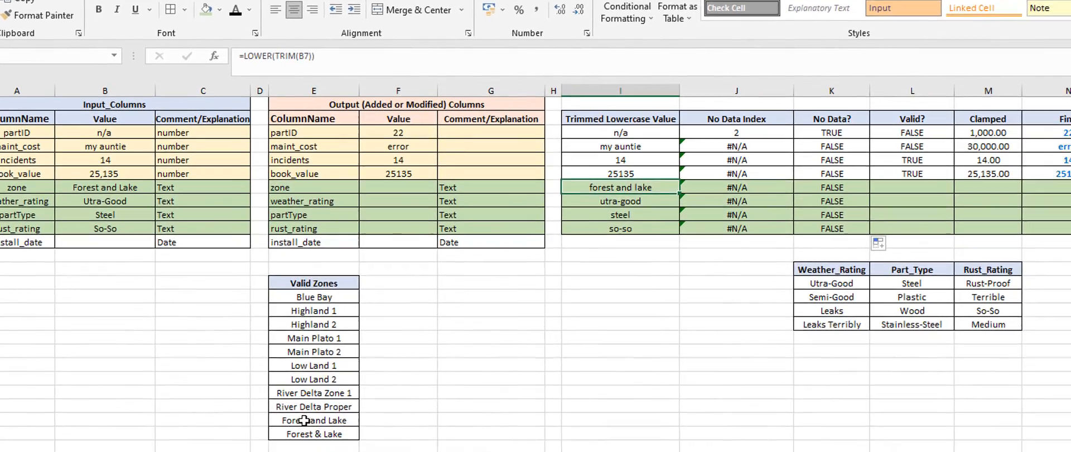
pyautogui.click(305, 419)
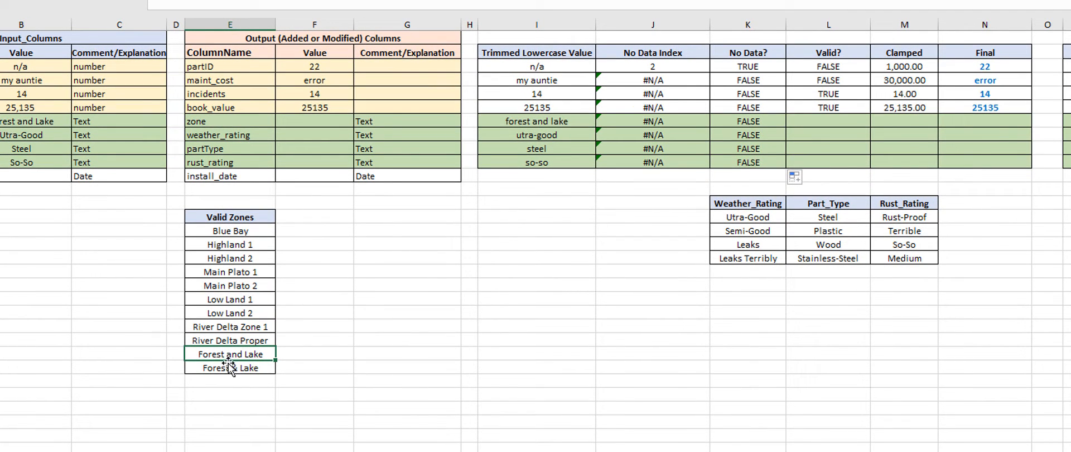
pyautogui.click(608, 216)
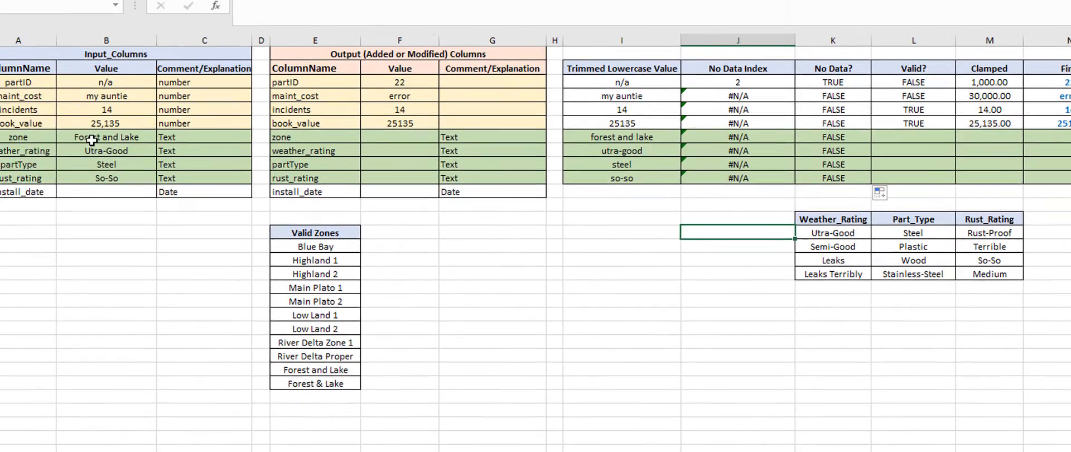
# Step: Set the zone input value in B7 to "no data" and check the No Data? flag in K7
pyautogui.click(8, 122)
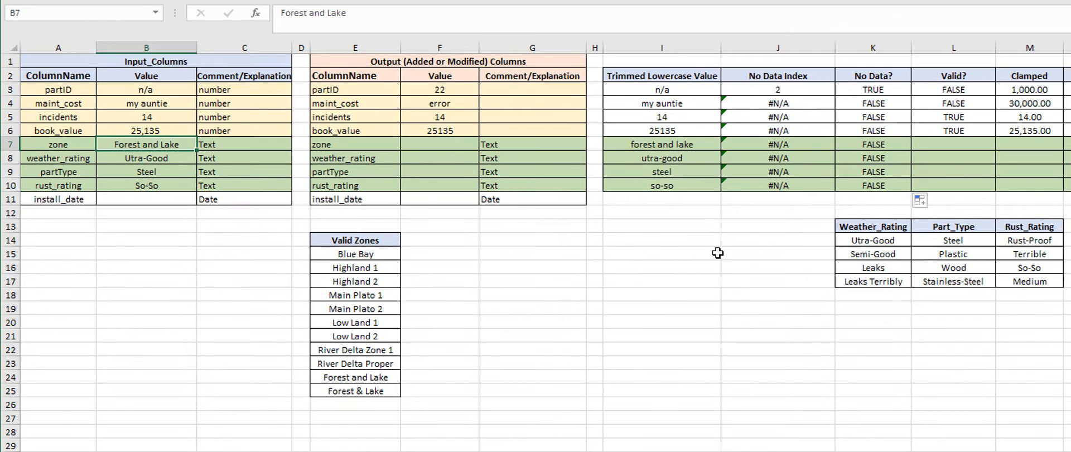
pyautogui.write('no data')
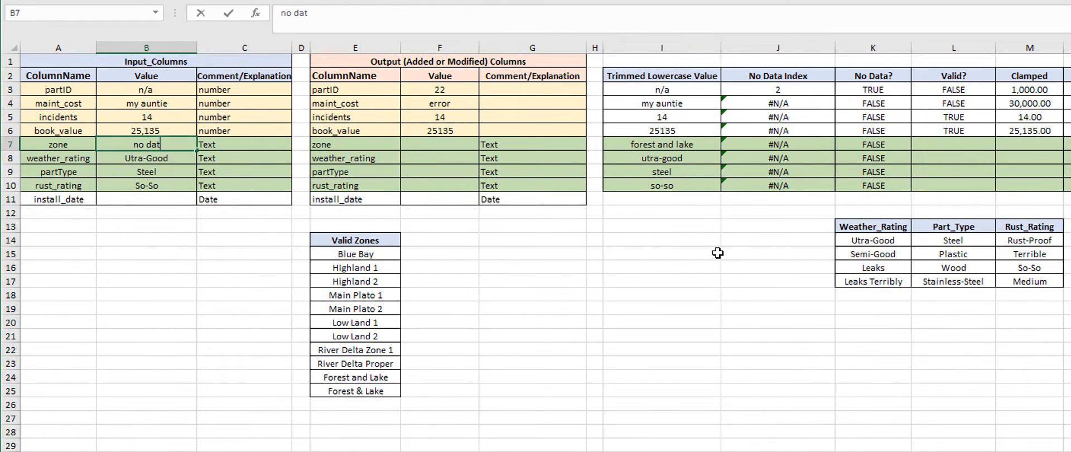
pyautogui.press('Return')
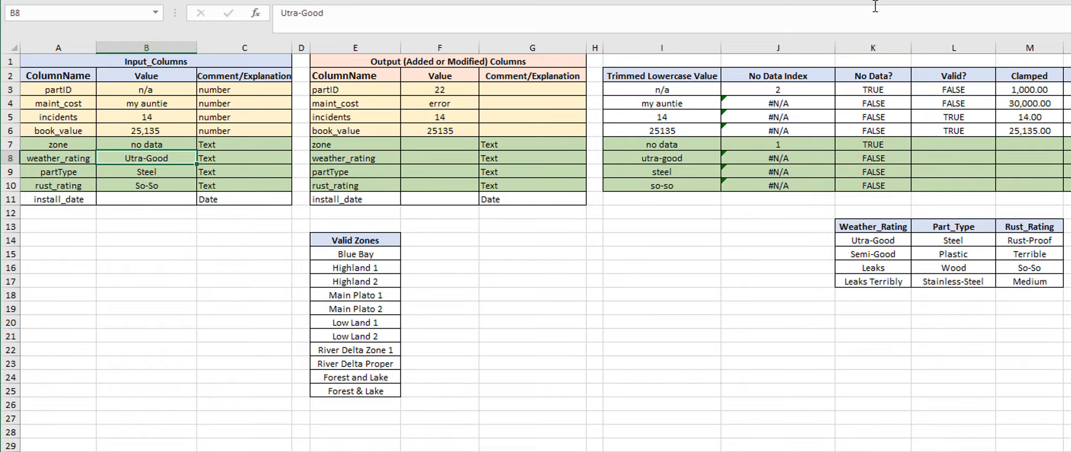
pyautogui.click(879, 145)
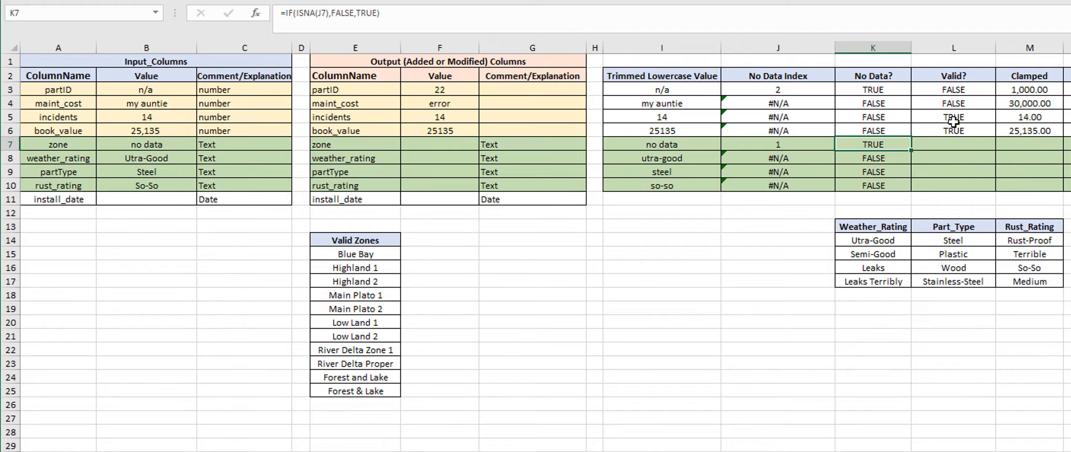
# Step: Enter a MATCH formula in L7 that looks up I7 in the Valid Zones range E15:E25 with exact match type 0
pyautogui.click(952, 90)
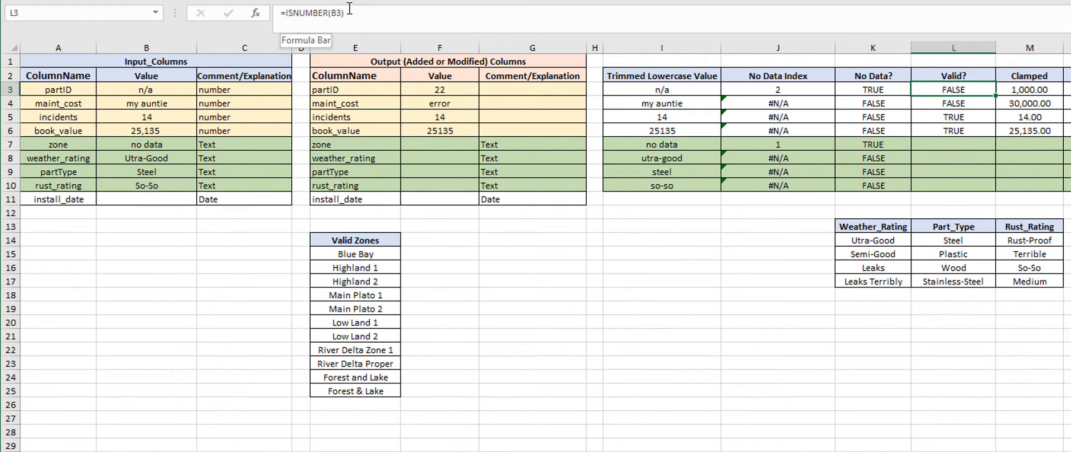
pyautogui.click(947, 143)
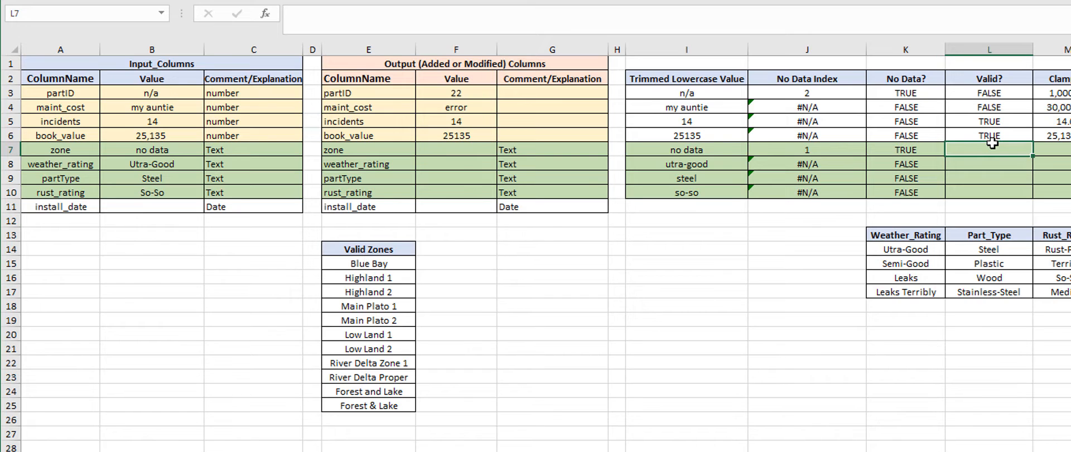
pyautogui.write('=match')
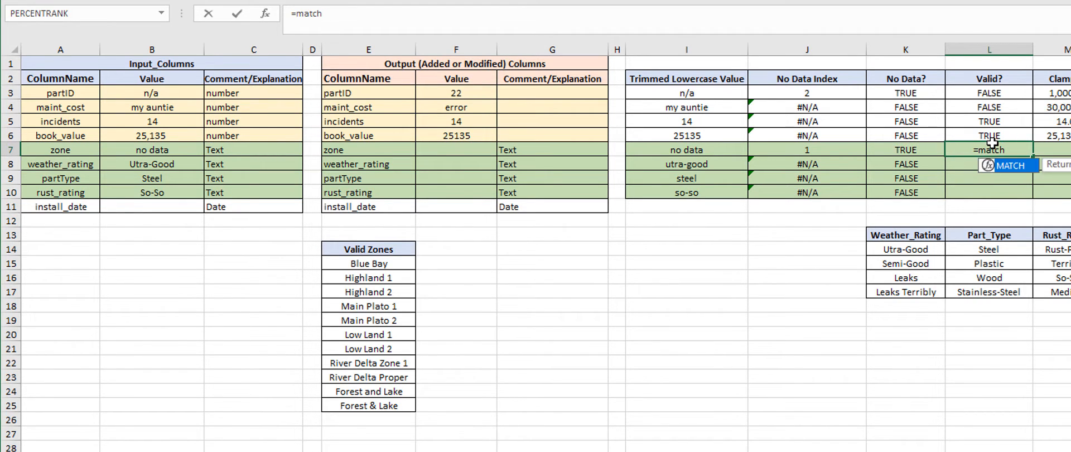
pyautogui.write('(')
pyautogui.click(695, 146)
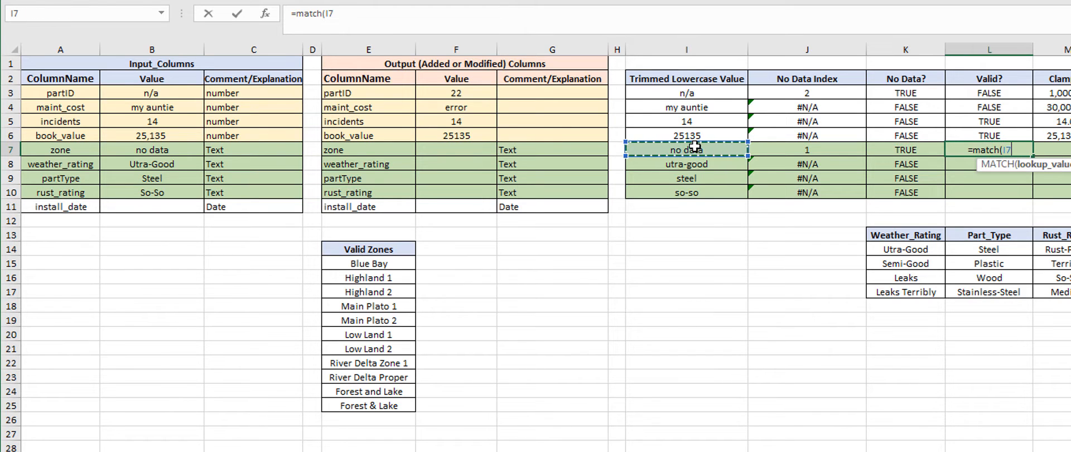
pyautogui.write(',')
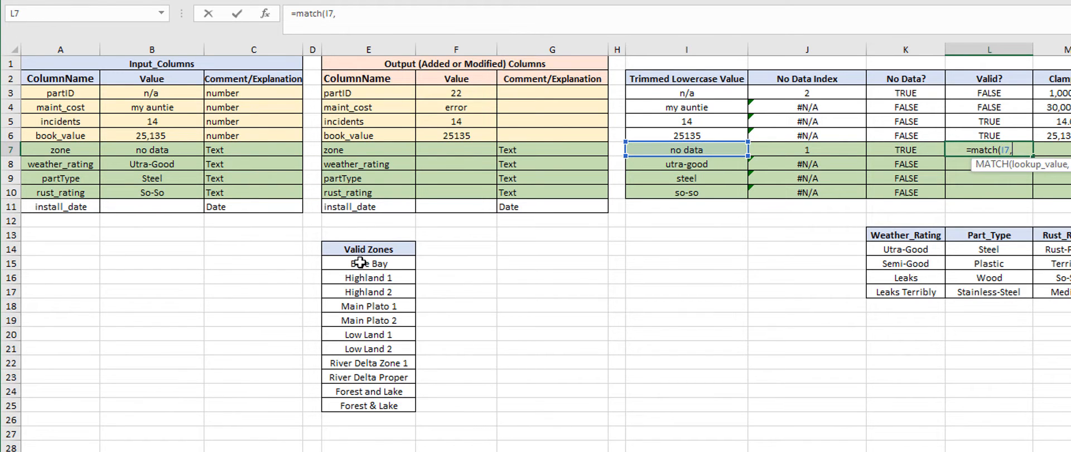
pyautogui.moveTo(360, 263); pyautogui.dragTo(368, 408)
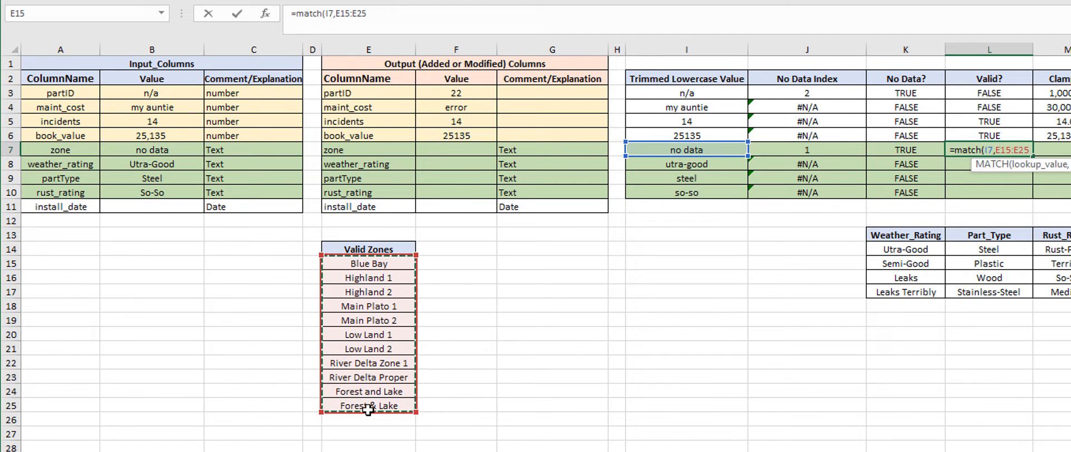
pyautogui.write(',')
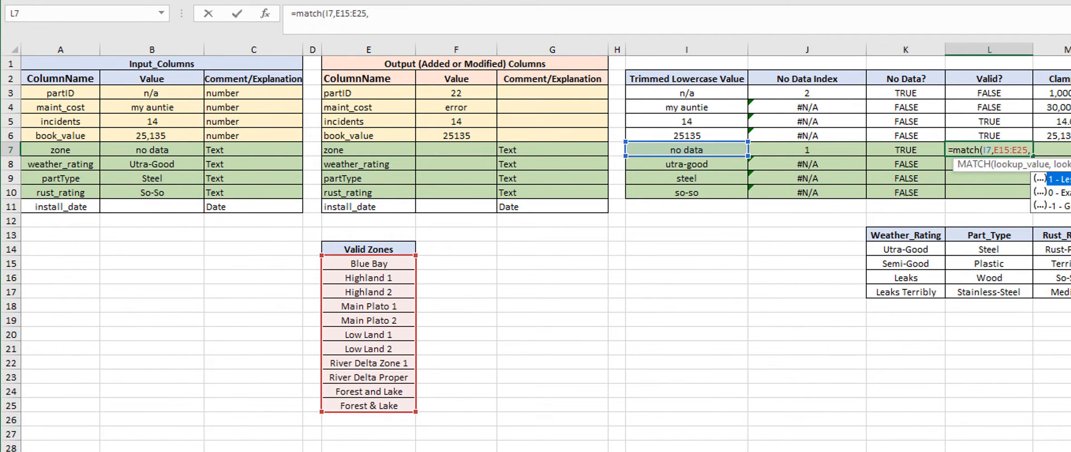
pyautogui.write('0')
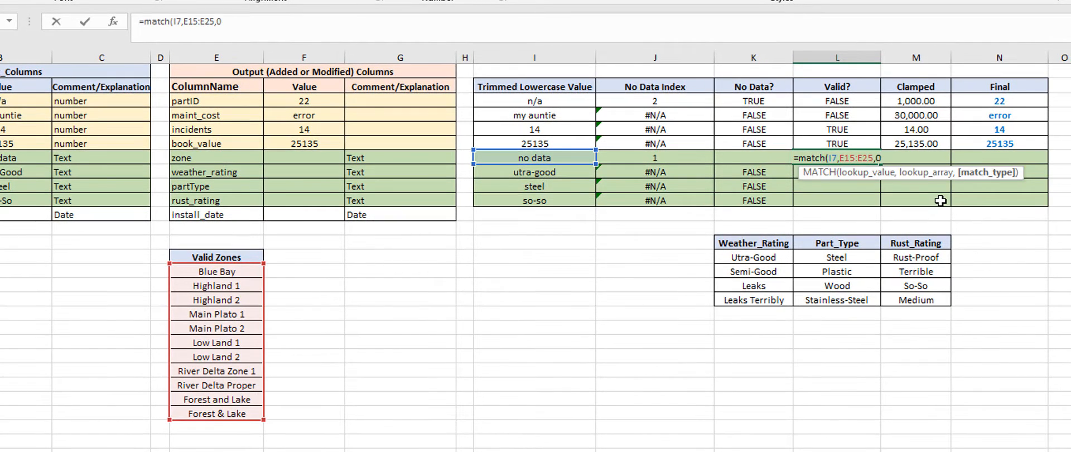
pyautogui.write(')')
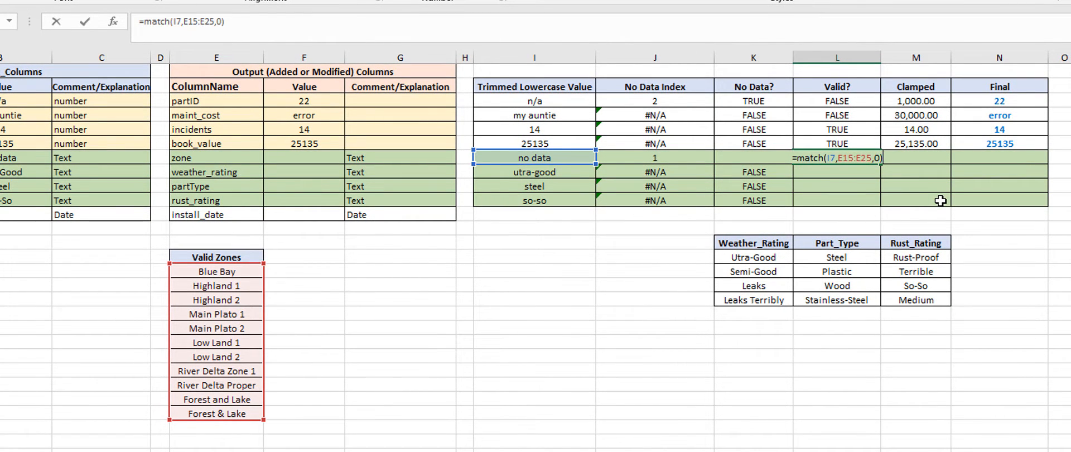
pyautogui.press('Return')
pyautogui.press('Up')
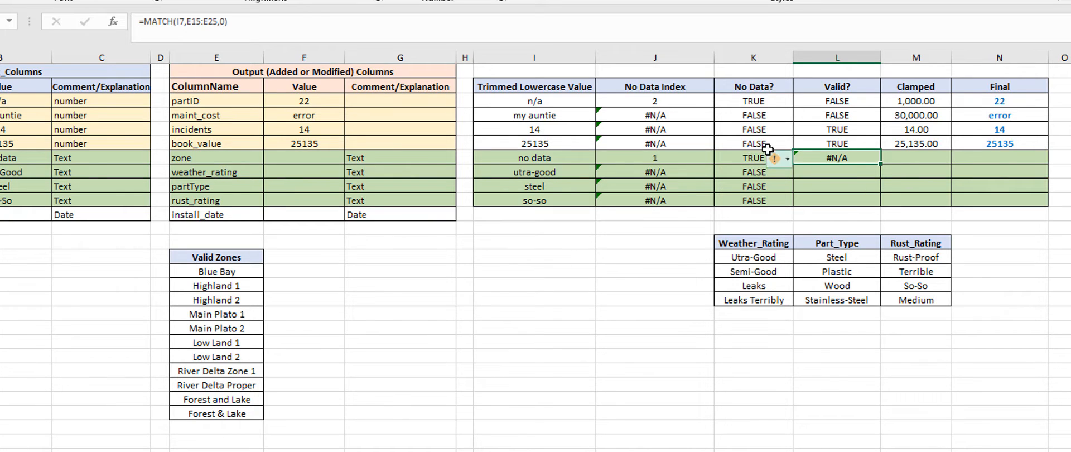
# Step: Wrap the L7 formula so it reads =IF(ISNA(MATCH(I7,E15:E25,0)),FALSE,TRUE)
pyautogui.click(746, 156)
pyautogui.click(829, 159)
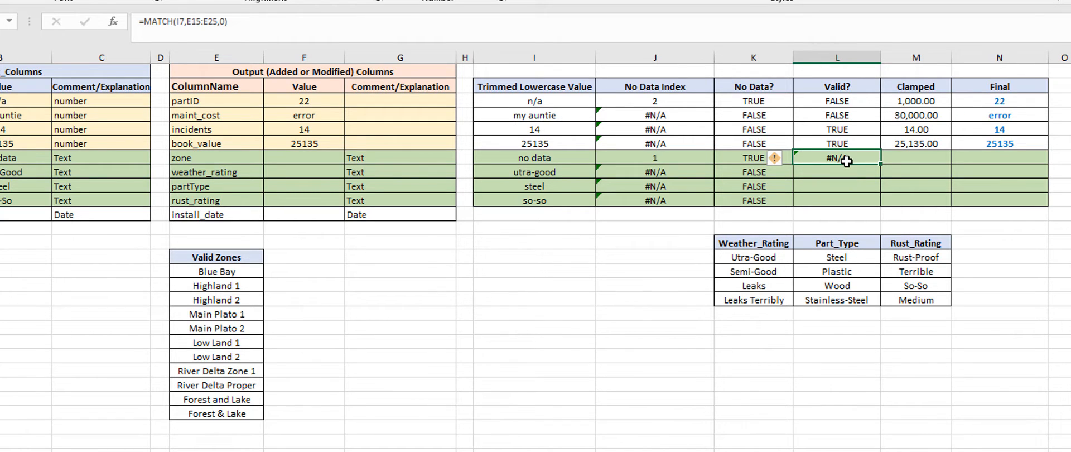
pyautogui.doubleClick(846, 160)
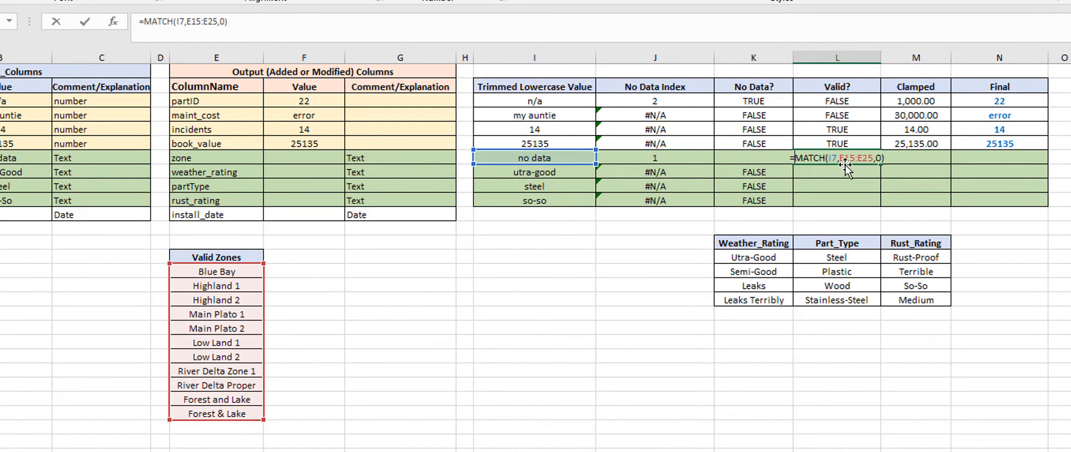
pyautogui.write('if(')
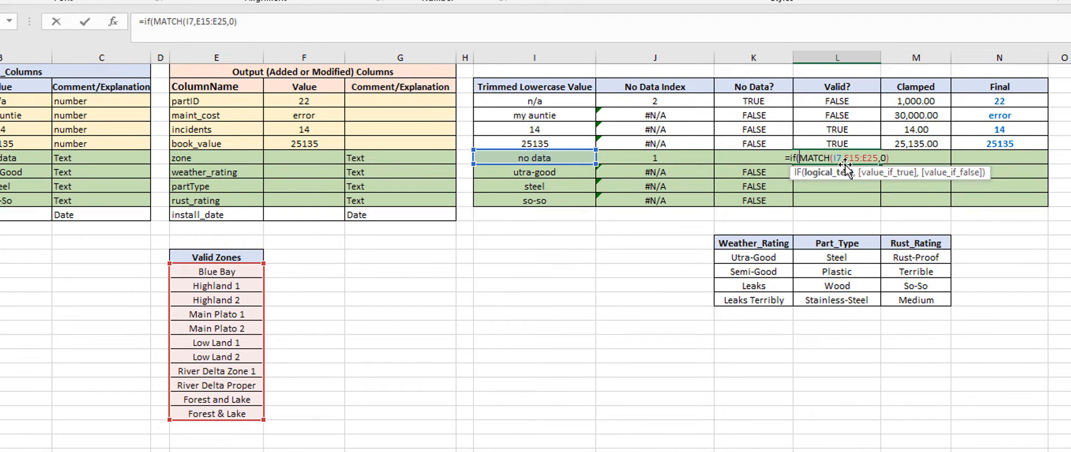
pyautogui.write('isna(MATCH(I7,E15:E25,0')
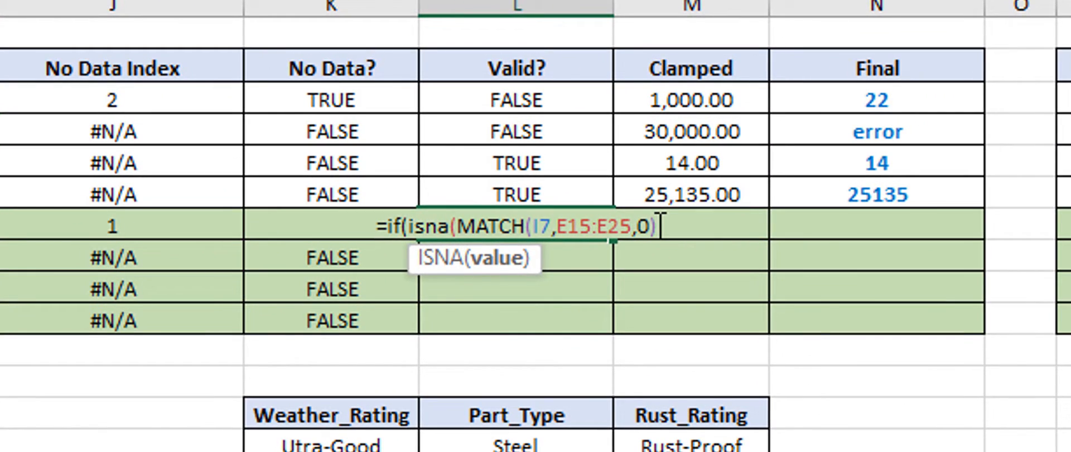
pyautogui.write(')),fals')
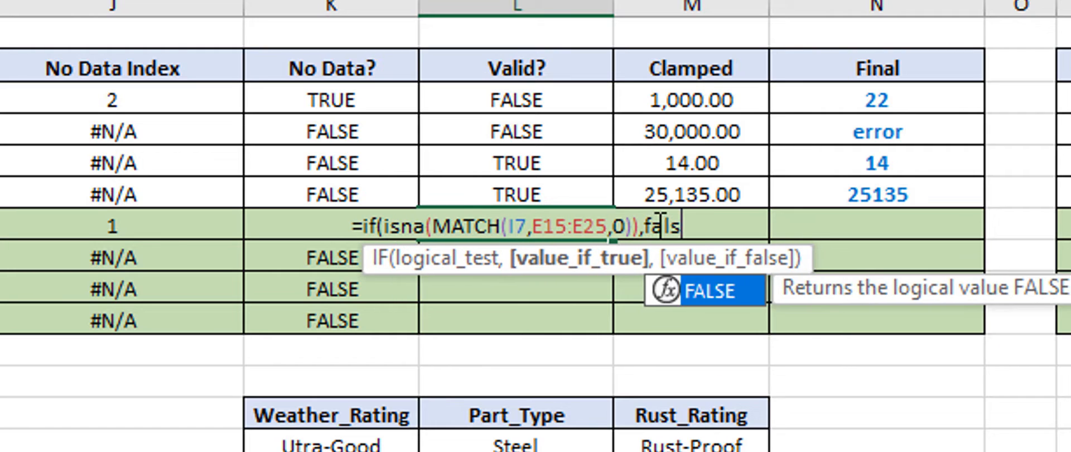
pyautogui.write('e,true)')
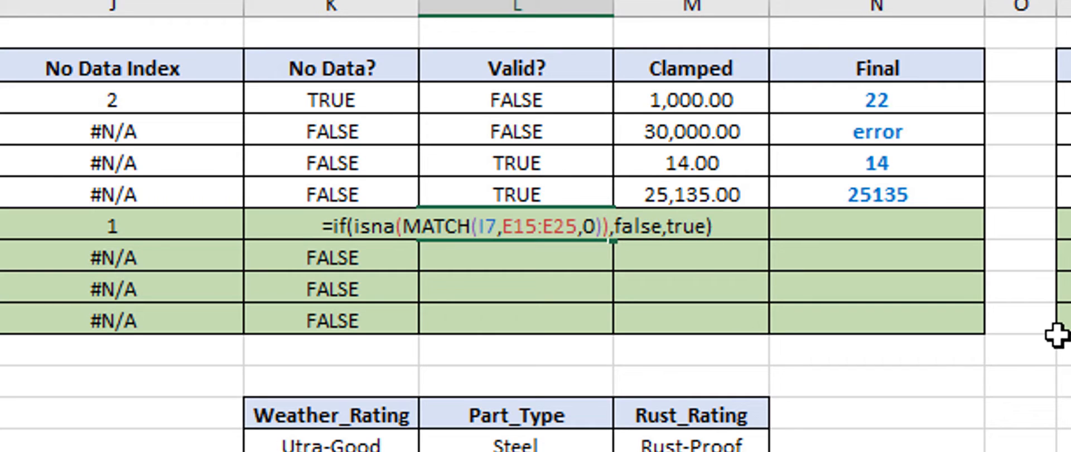
pyautogui.hotkey('ctrl', 'Return')
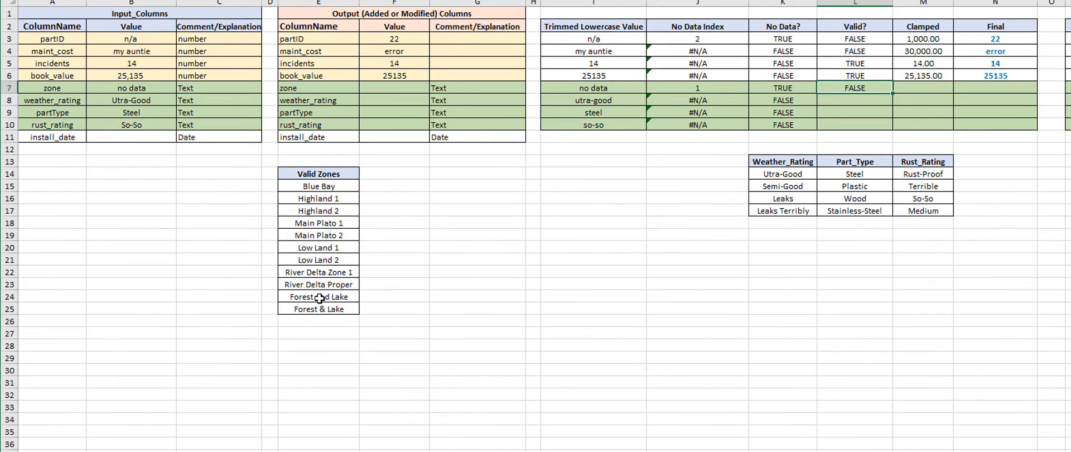
# Step: Copy Main Plato 2 from the Valid Zones list and paste it as a value into the zone input B7
pyautogui.click(319, 237)
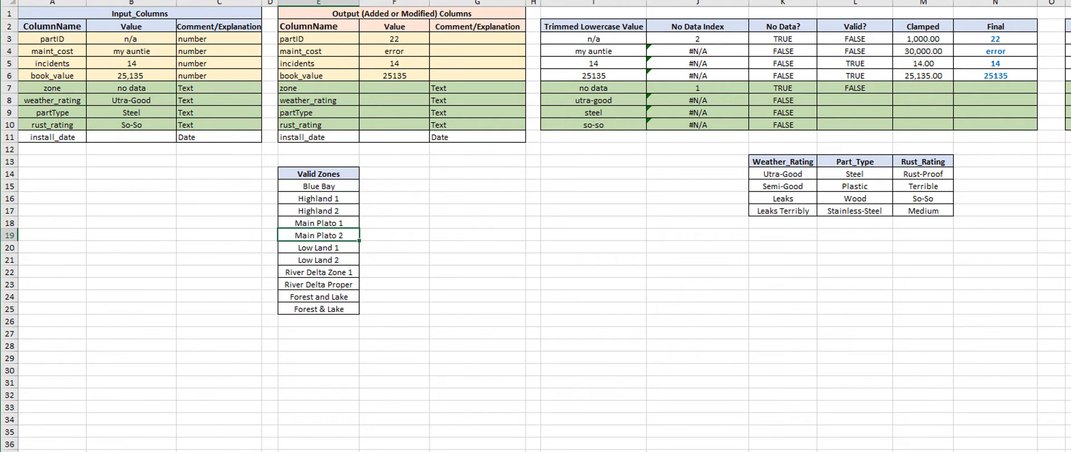
pyautogui.click(128, 89)
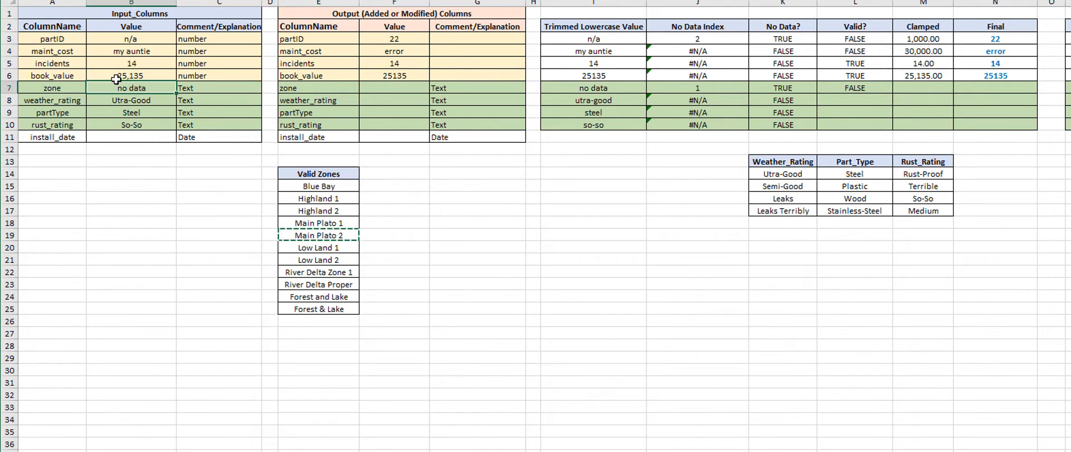
pyautogui.hotkey('alt', 'h')
pyautogui.press('v')
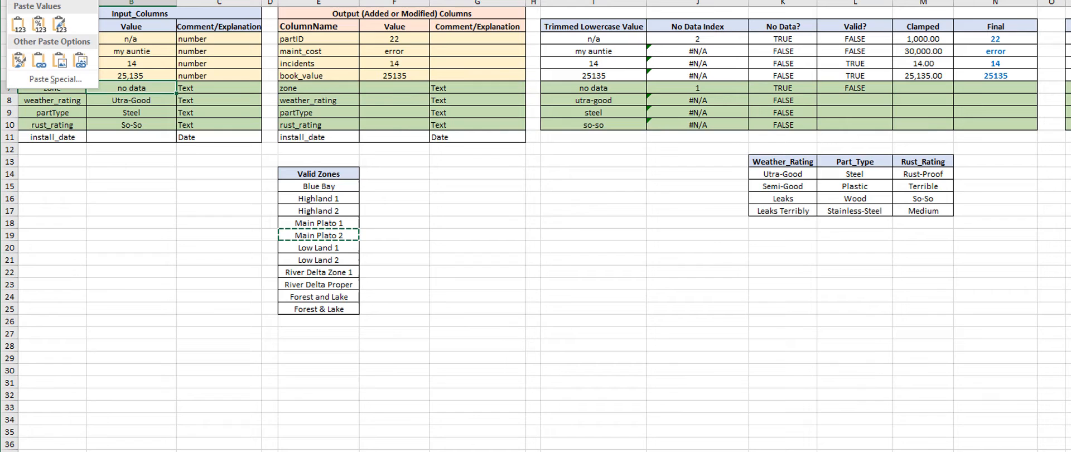
pyautogui.click(18, 23)
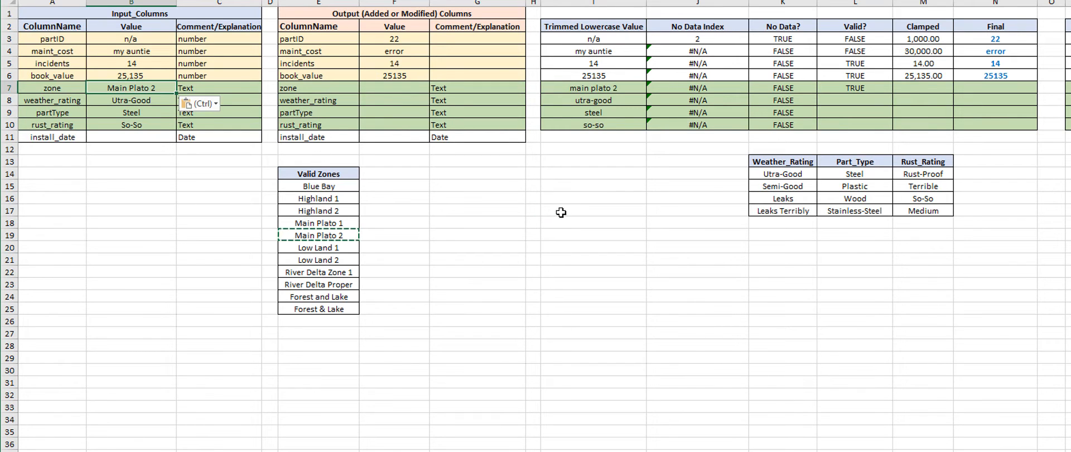
# Step: Examine the zone row's Valid? formula and its references to the trimmed value and the Valid Zones list
pyautogui.click(862, 89)
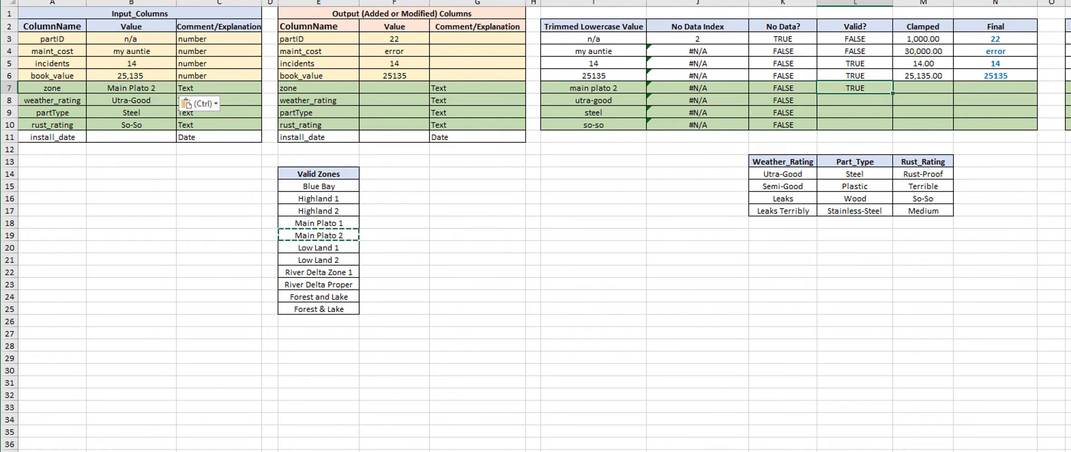
pyautogui.press('F2')
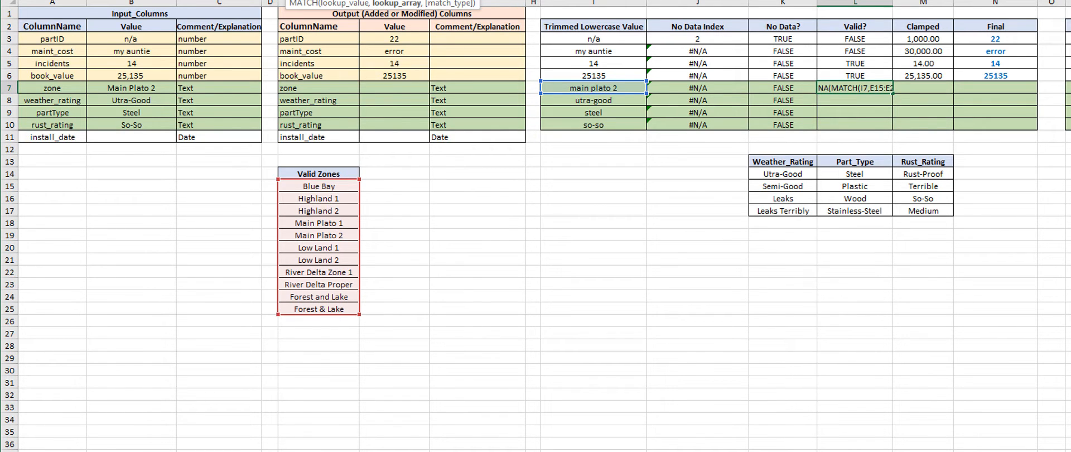
pyautogui.press('Return')
pyautogui.press('Left')
pyautogui.press('Left')
pyautogui.press('Left')
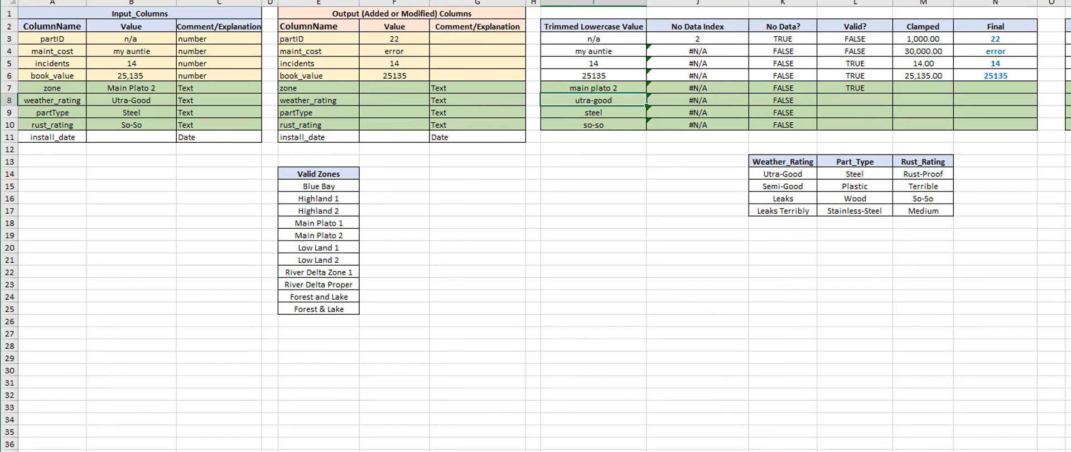
pyautogui.click(326, 186)
pyautogui.moveTo(323, 188); pyautogui.dragTo(319, 309)
pyautogui.click(625, 204)
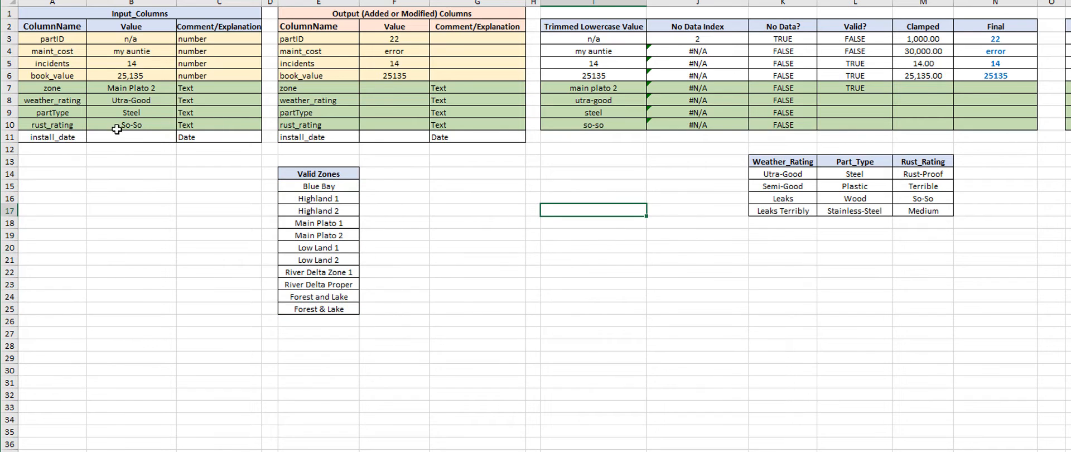
# Step: Fill the Valid? formula from L7 into L8 and change its lookup range to the Weather_Rating list K14:K17
pyautogui.click(33, 100)
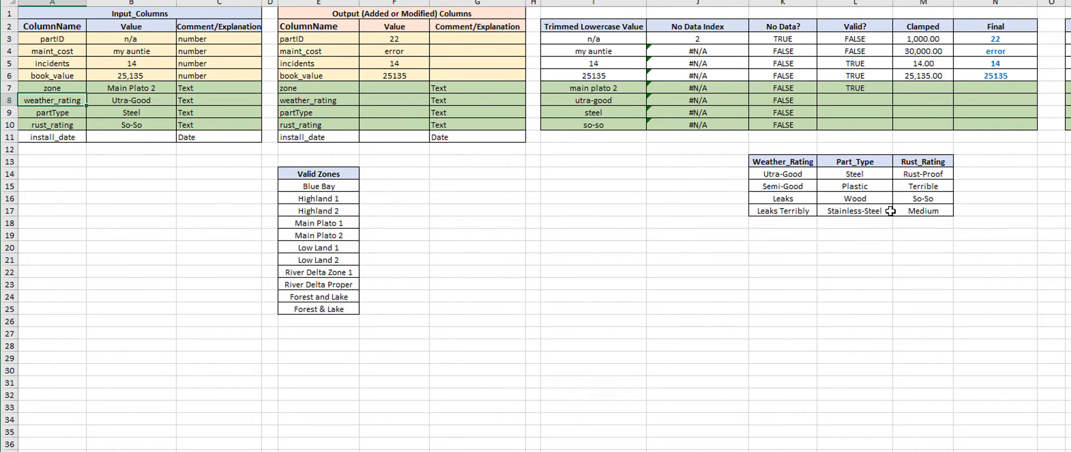
pyautogui.click(864, 88)
pyautogui.moveTo(893, 94)
pyautogui.mouseDown()
pyautogui.moveTo(892, 107)
pyautogui.moveTo(881, 106)
pyautogui.mouseUp()
pyautogui.click(855, 101)
pyautogui.doubleClick(855, 101)
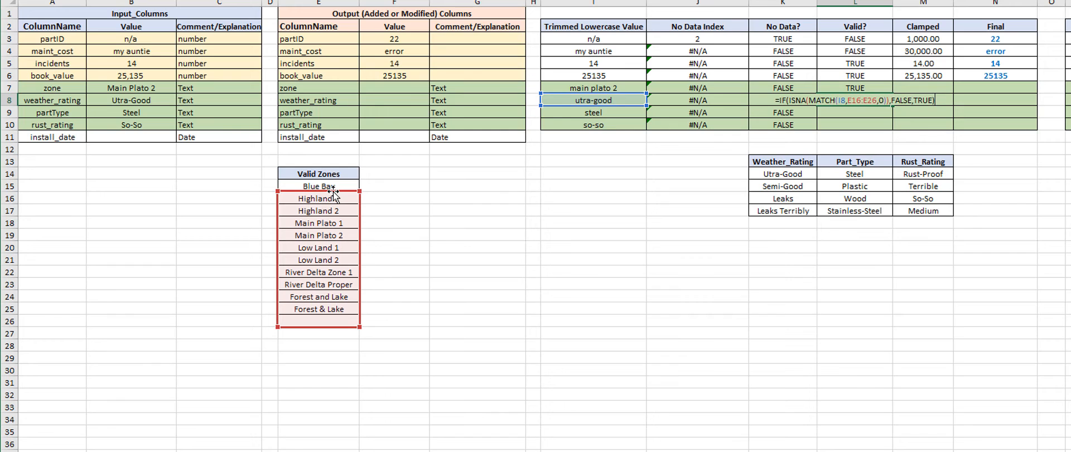
pyautogui.moveTo(333, 194); pyautogui.dragTo(803, 169)
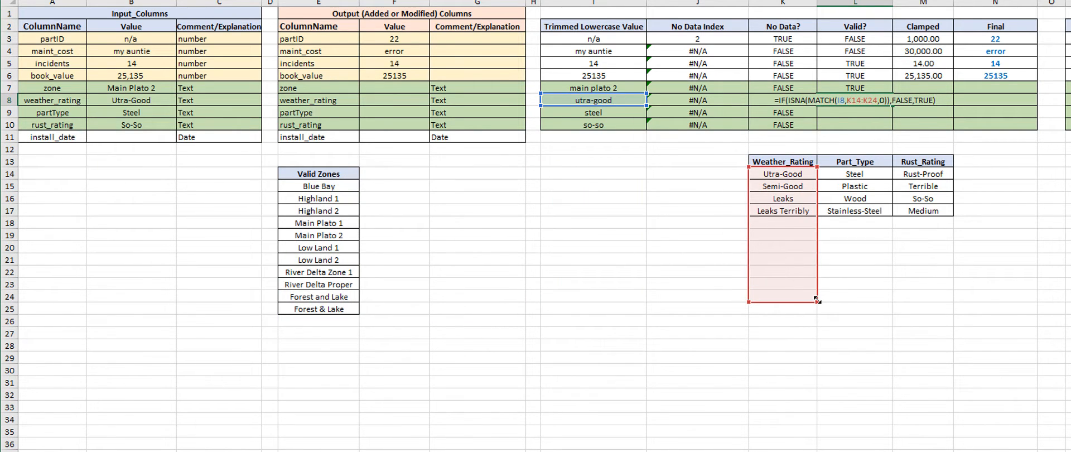
pyautogui.moveTo(817, 302); pyautogui.dragTo(808, 212)
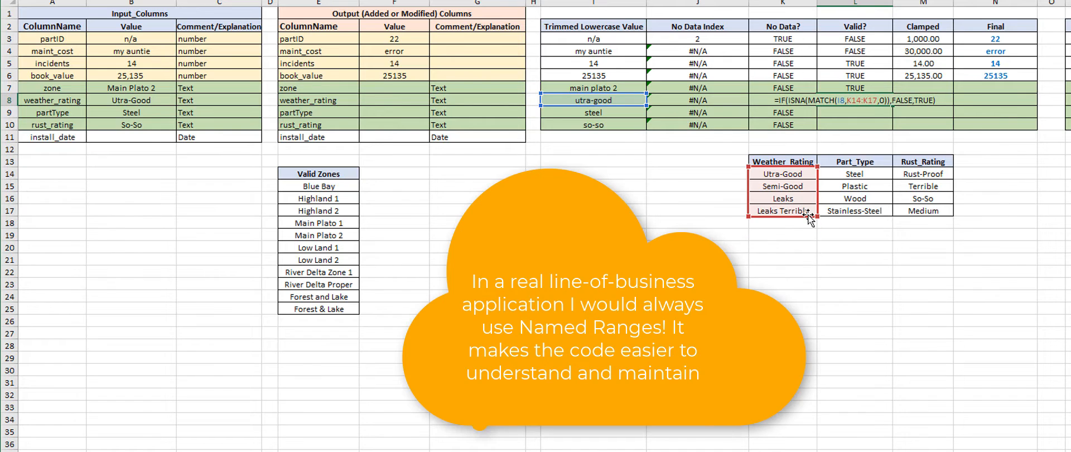
pyautogui.press('Return')
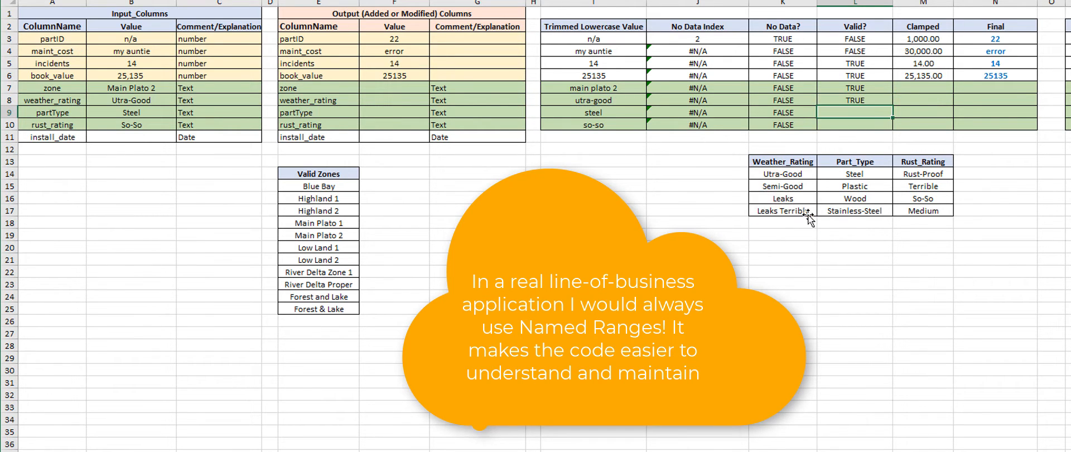
pyautogui.press('Up')
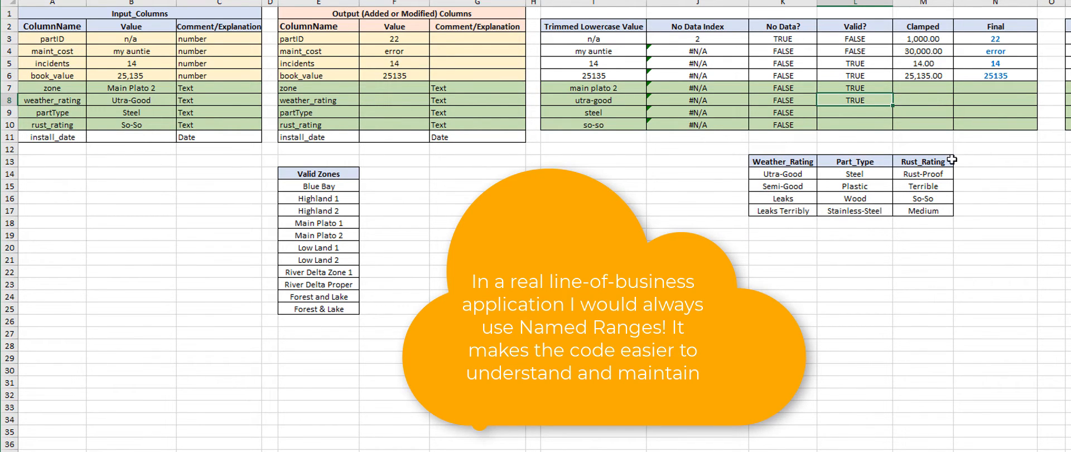
pyautogui.click(131, 102)
pyautogui.moveTo(784, 175); pyautogui.dragTo(782, 214)
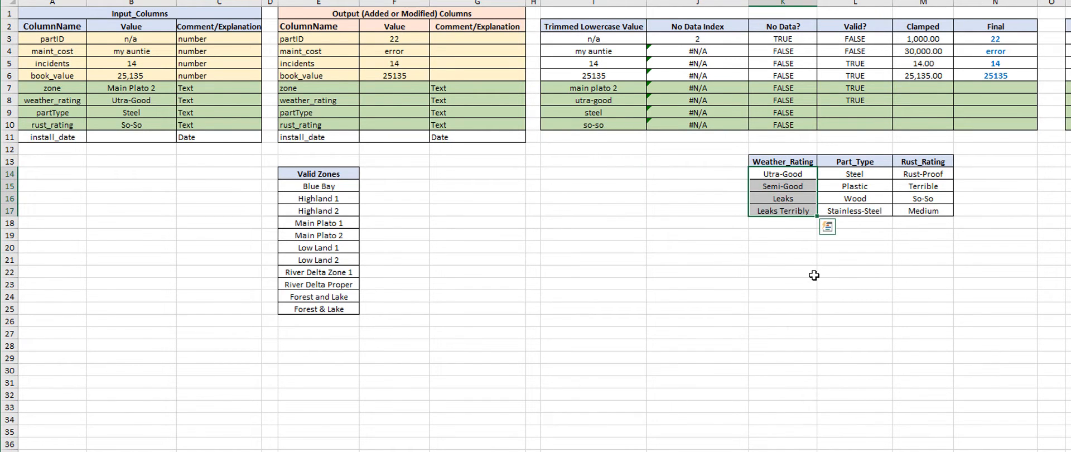
# Step: Fill the weather_rating Valid? formula from L8 down to L10 for the partType and rust_rating rows
pyautogui.click(859, 101)
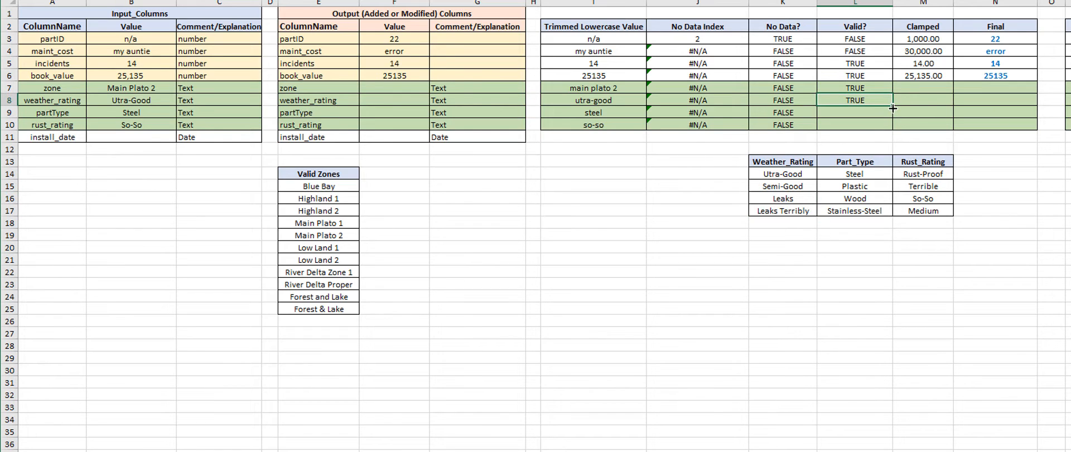
pyautogui.moveTo(892, 107); pyautogui.dragTo(890, 132)
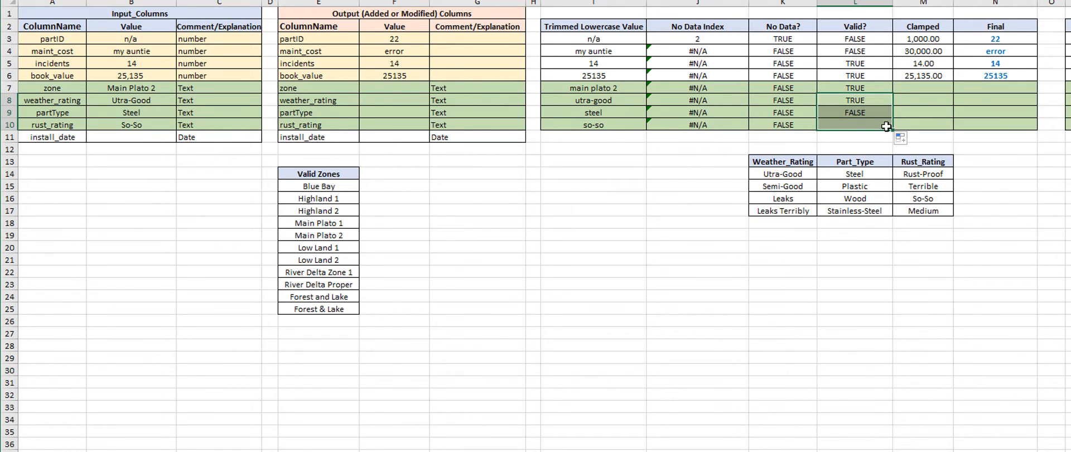
pyautogui.click(846, 113)
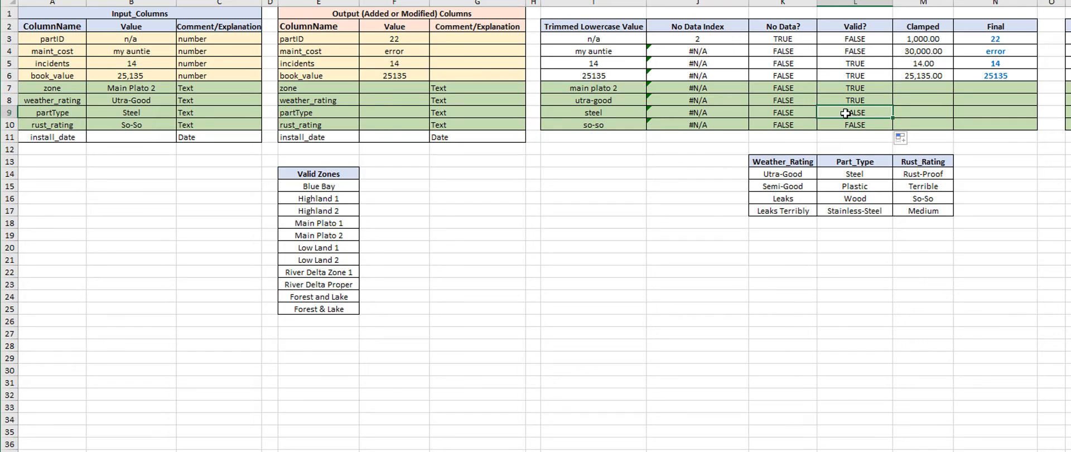
# Step: Change the lookup range of the partType Valid? formula in L9 to the Part_Type list L14:L17
pyautogui.doubleClick(846, 114)
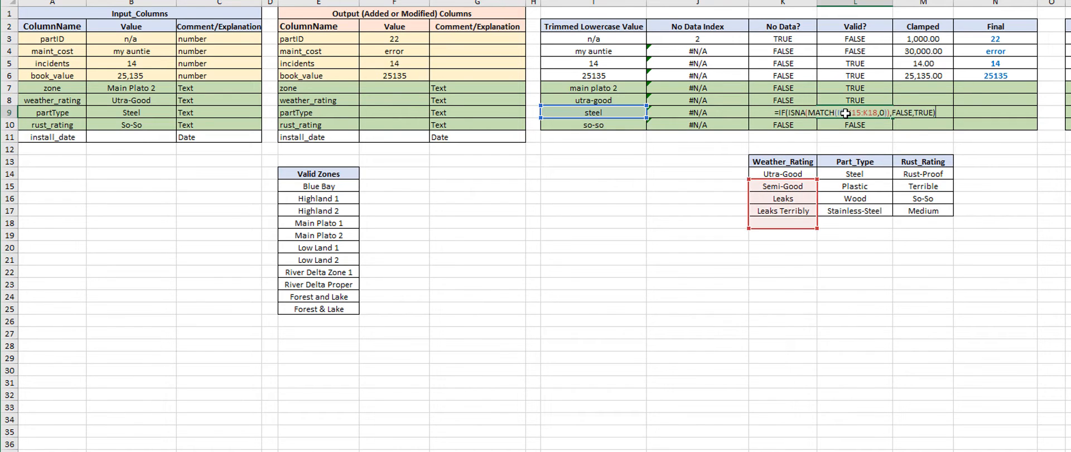
pyautogui.moveTo(817, 199); pyautogui.dragTo(858, 178)
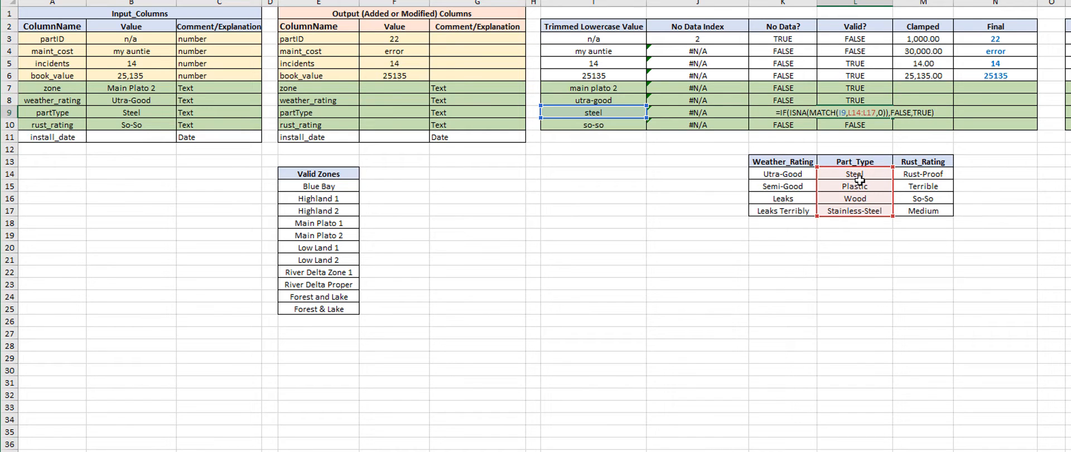
pyautogui.press('Return')
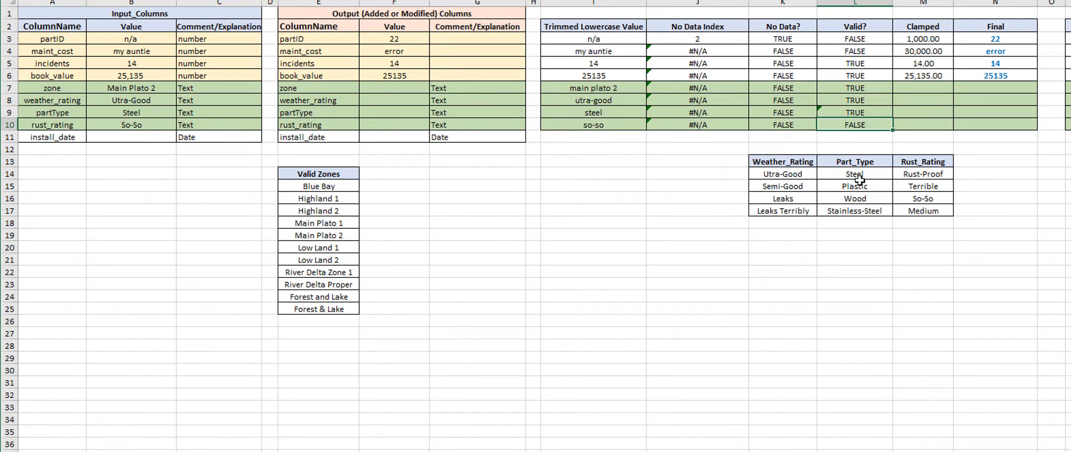
# Step: Change the lookup range of the rust_rating Valid? formula in L10 to the Rust_Rating list M14:M17
pyautogui.press('F2')
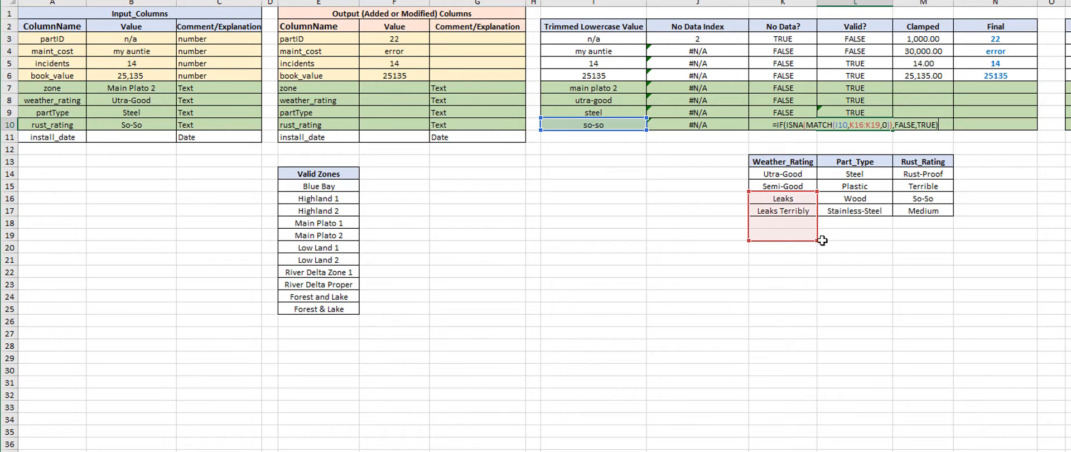
pyautogui.moveTo(816, 231); pyautogui.dragTo(923, 213)
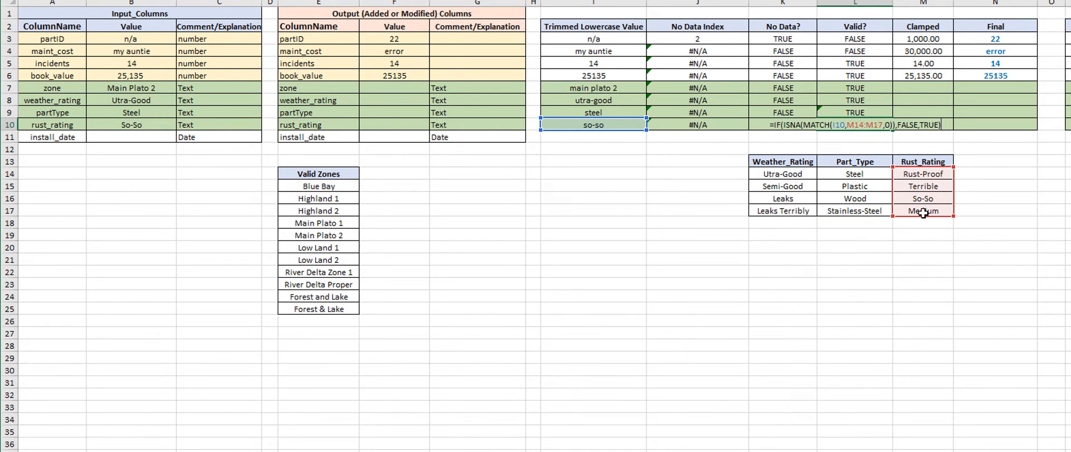
pyautogui.press('Return')
# Step: Enter n/a as the zone's Clamped value in M7 and fill it down to M10 for the remaining text rows
pyautogui.press('Up')
pyautogui.press('Up')
pyautogui.press('Up')
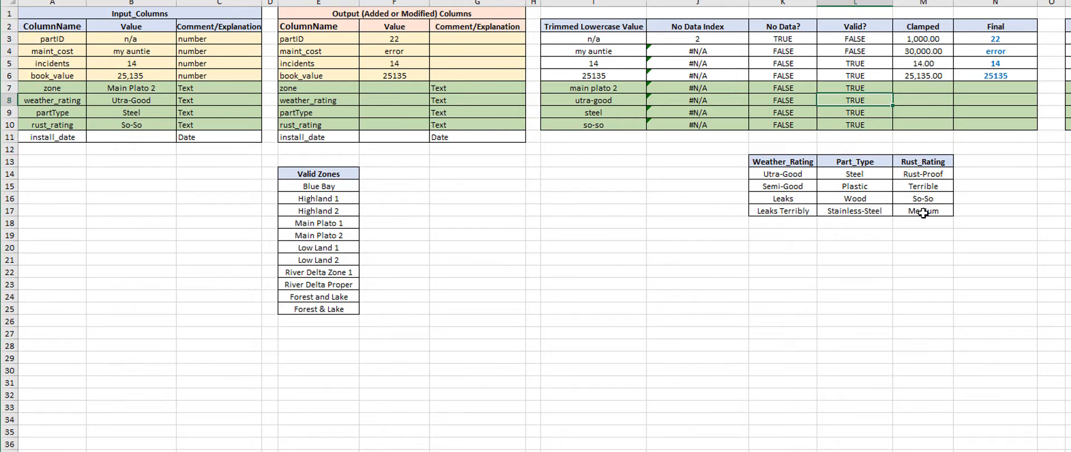
pyautogui.press('Up')
pyautogui.press('Right')
pyautogui.press('Up')
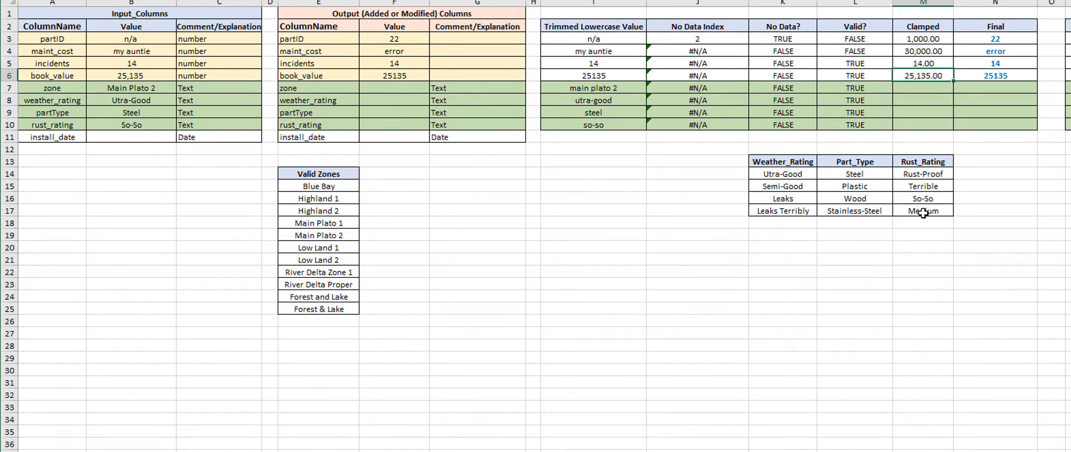
pyautogui.press('Down')
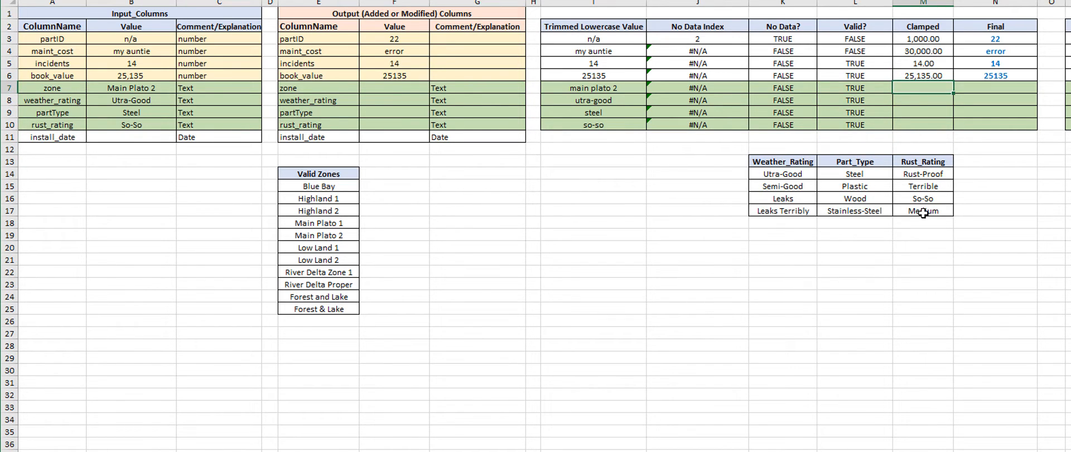
pyautogui.write('n/a')
pyautogui.press('Return')
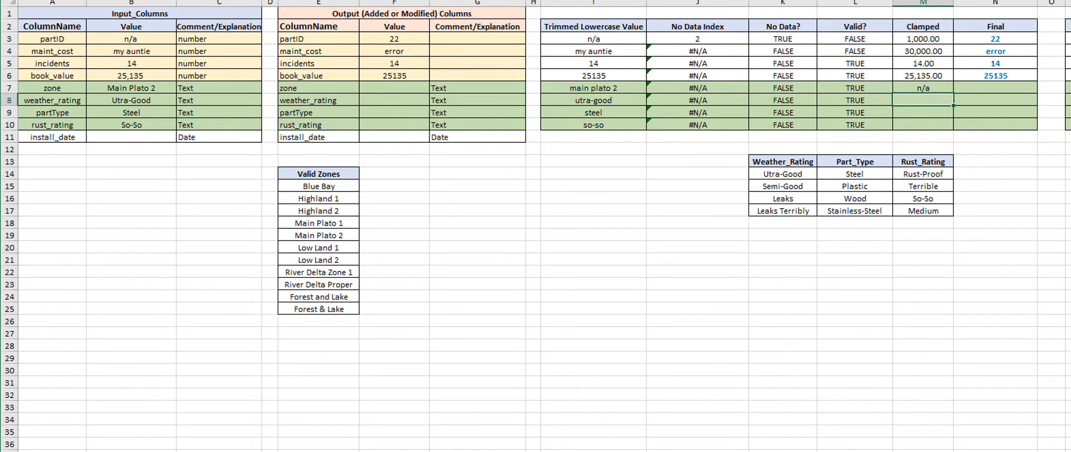
pyautogui.press('Up')
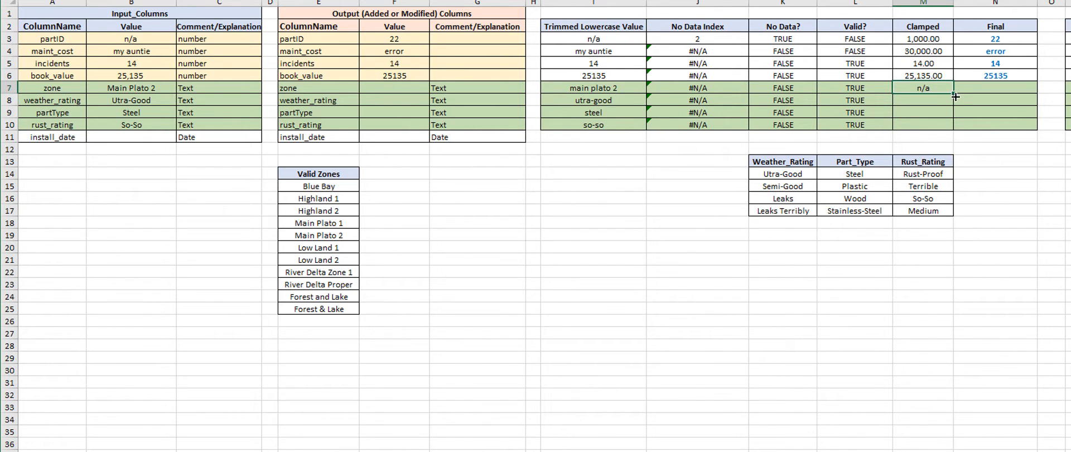
pyautogui.moveTo(955, 96); pyautogui.dragTo(962, 127)
# Step: Examine the book_value row's Final formula in N6 and the Default, Valid? and Error Label cells it refers to
pyautogui.click(992, 78)
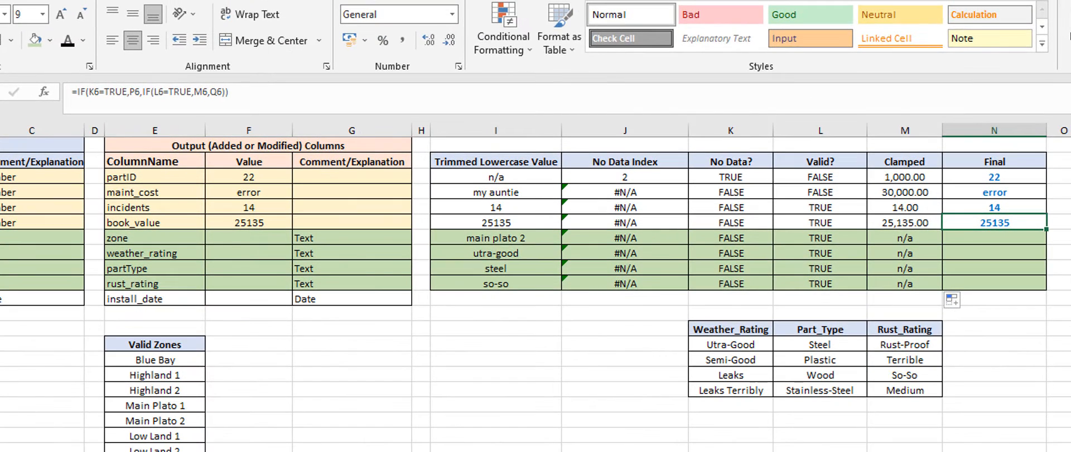
pyautogui.click(1070, 223)
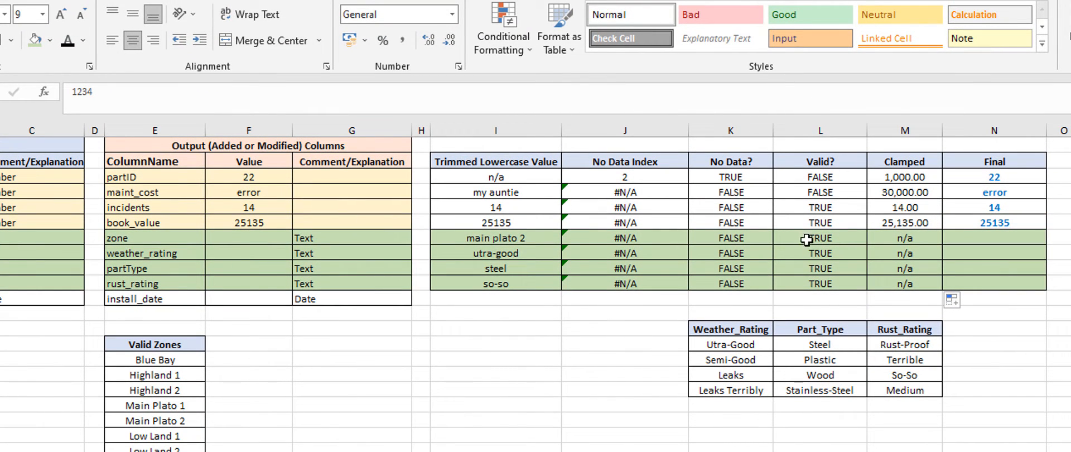
pyautogui.click(809, 221)
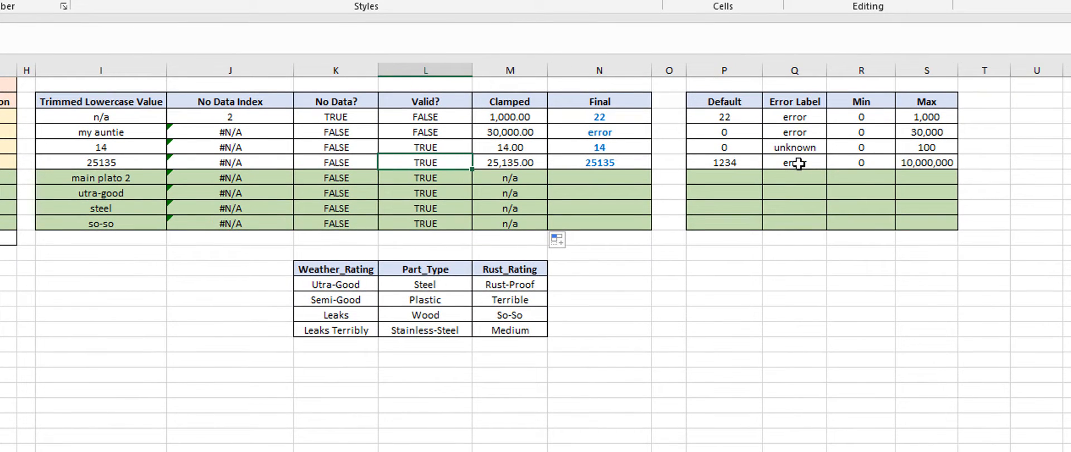
pyautogui.click(798, 164)
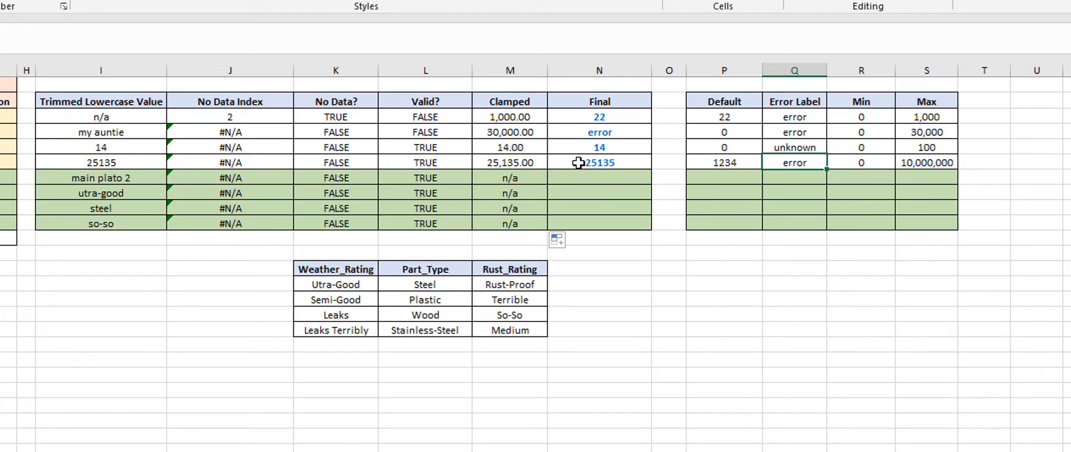
pyautogui.click(595, 180)
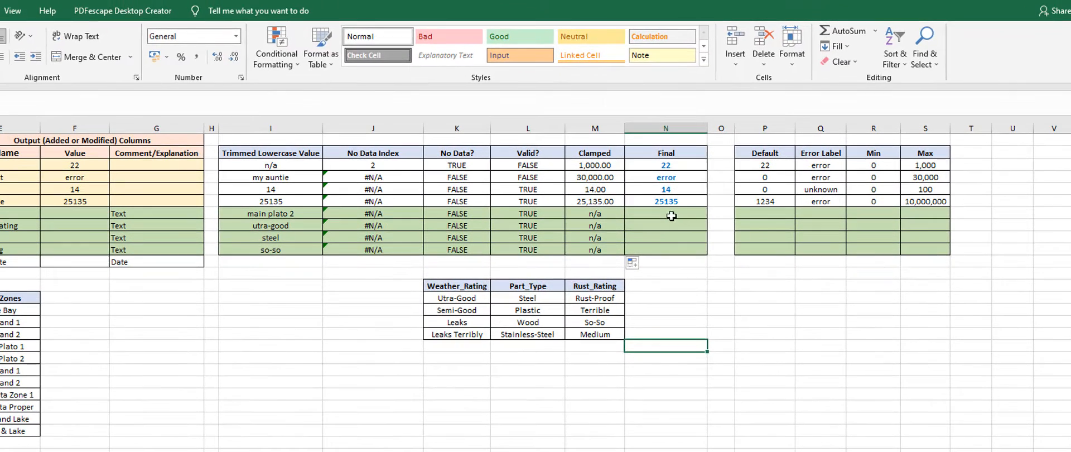
pyautogui.click(671, 216)
# Step: Copy the book_value Final formula from N6 into the zone row's Final cell N7
pyautogui.click(659, 200)
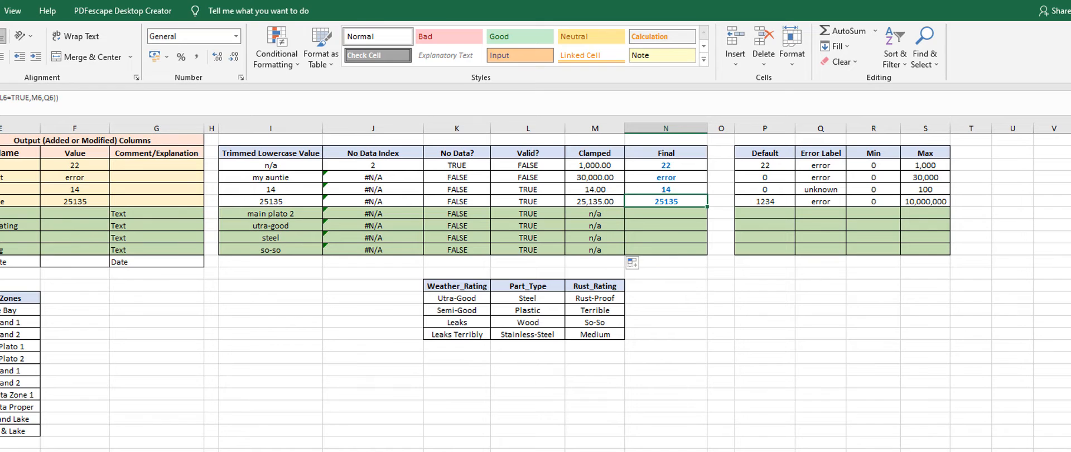
pyautogui.hotkey('ctrl', 'c')
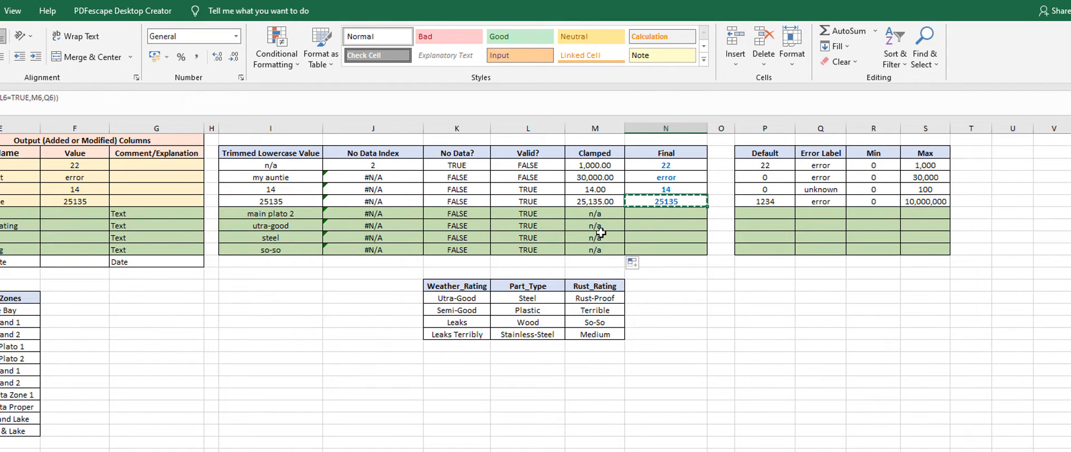
pyautogui.click(650, 213)
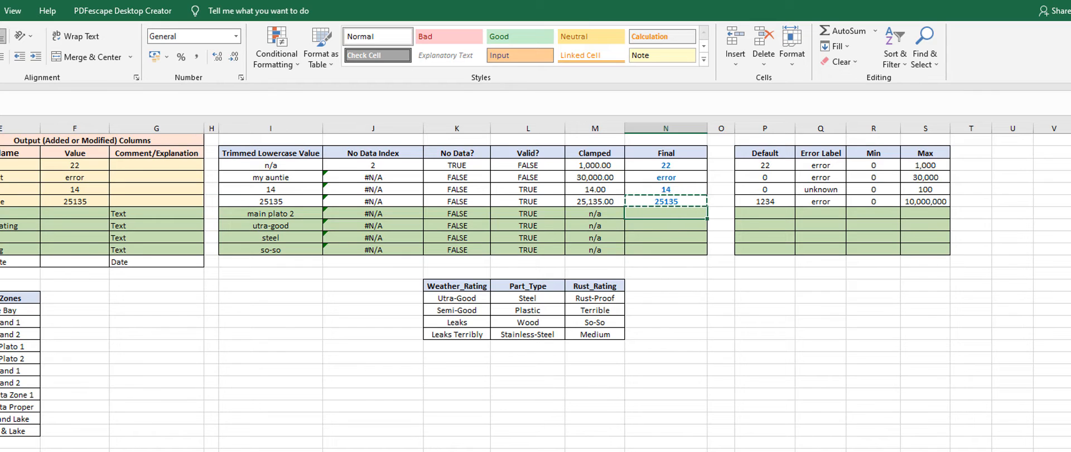
pyautogui.hotkey('ctrl', 'v')
pyautogui.click(647, 296)
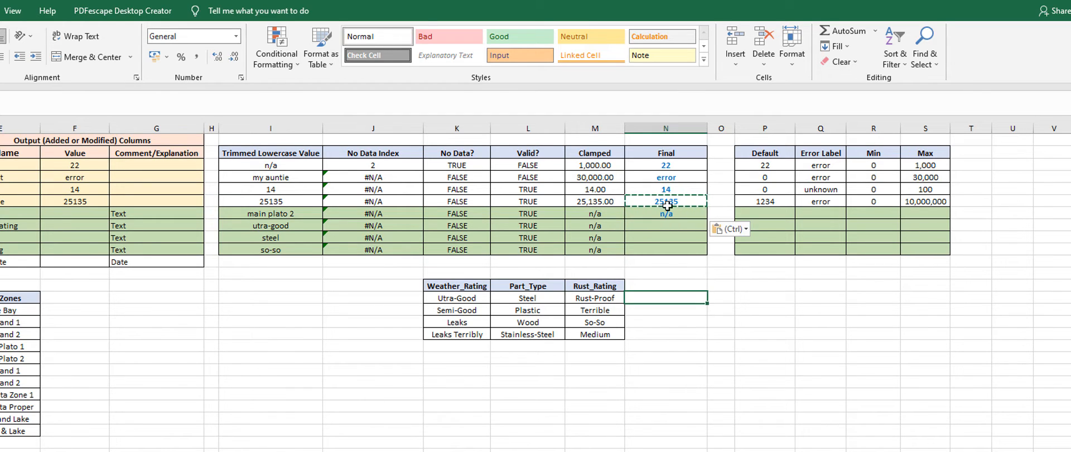
# Step: Replace the M7 reference in the zone's Final formula with input value B7, and fill the formula down to N10
pyautogui.click(663, 213)
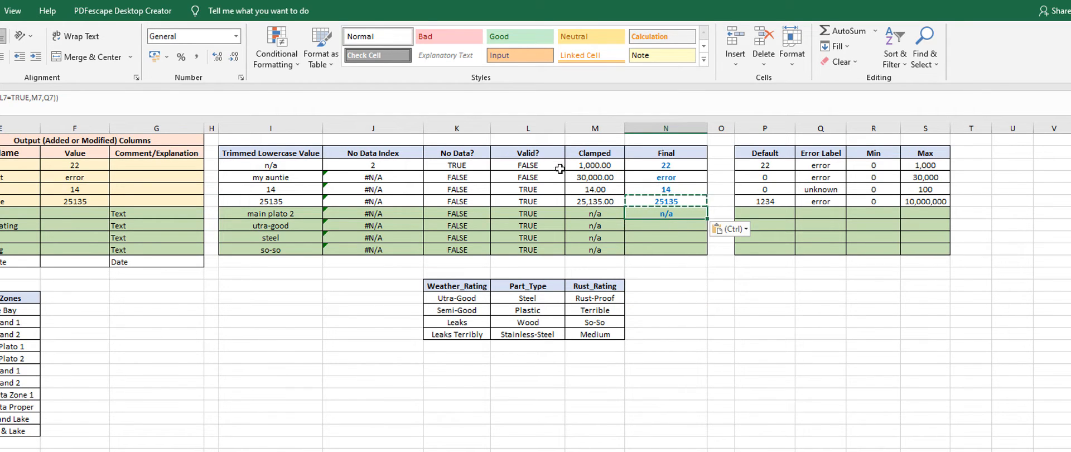
pyautogui.click(594, 213)
pyautogui.click(646, 216)
pyautogui.doubleClick(647, 216)
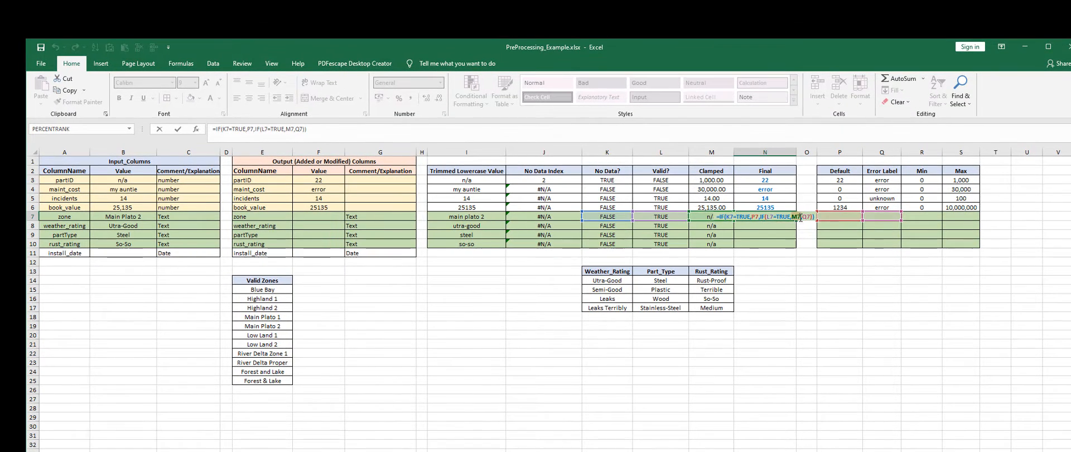
pyautogui.click(712, 214)
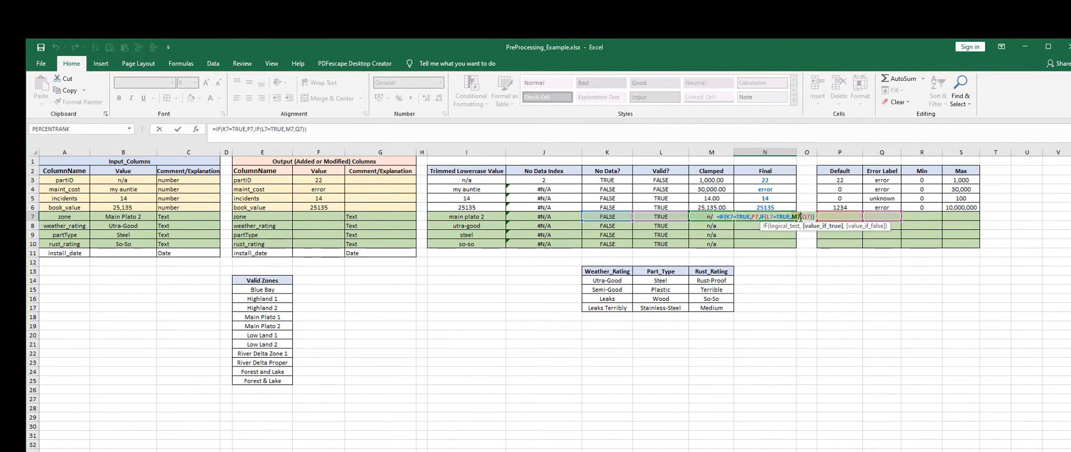
pyautogui.press('BackSpace')
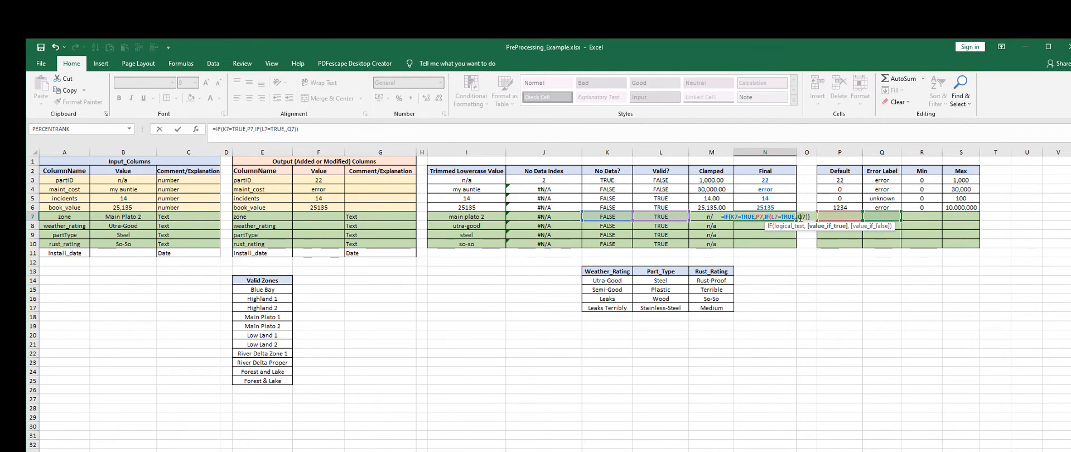
pyautogui.click(119, 216)
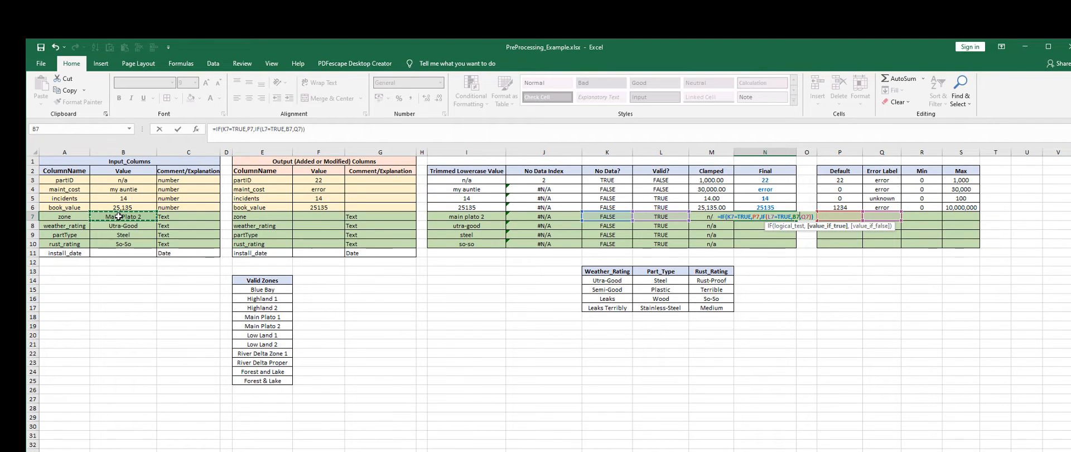
pyautogui.hotkey('ctrl', 'Return')
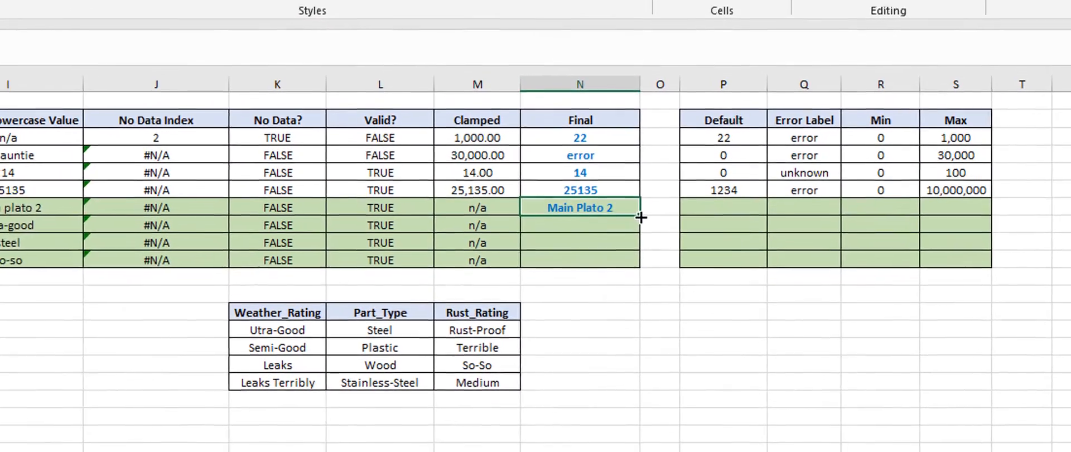
pyautogui.doubleClick(634, 351)
pyautogui.click(606, 291)
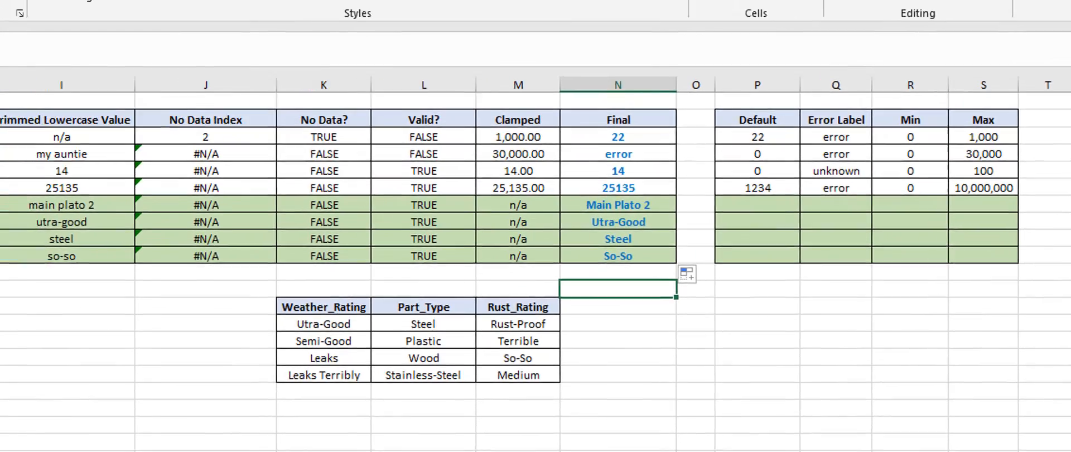
# Step: Set the zone input in B7 to -999 to test the no-data handling
pyautogui.click(57, 224)
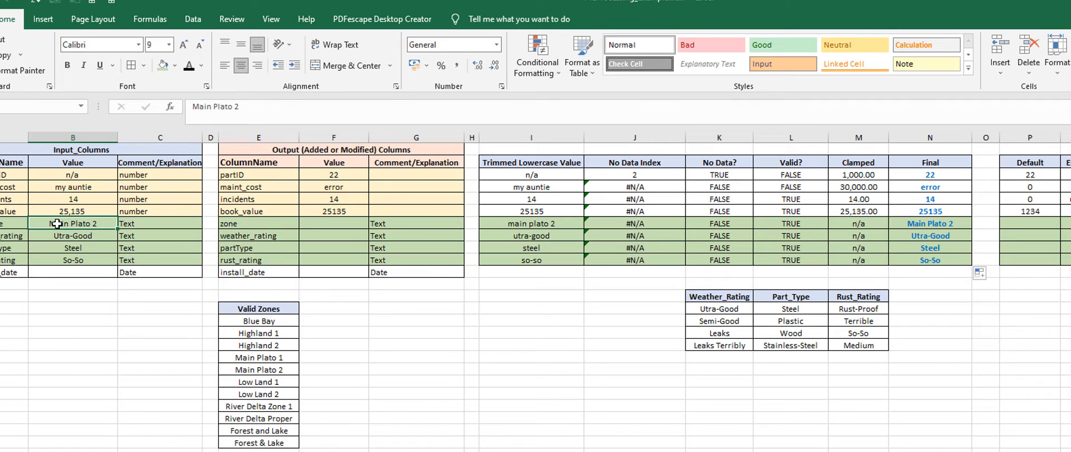
pyautogui.write('-')
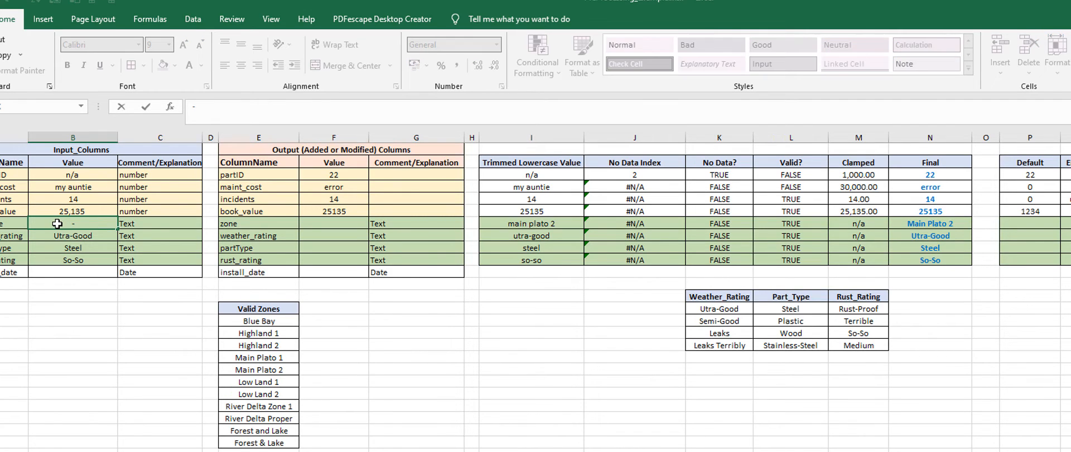
pyautogui.write('999')
pyautogui.press('Return')
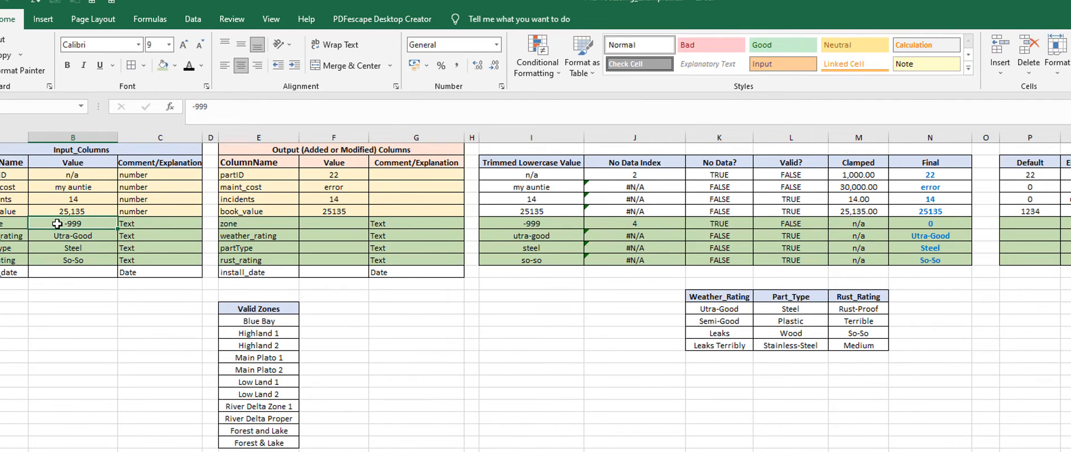
# Step: Enter unknown as the zone's Default in P7, check the zone's Final value, and return to the zone input B7
pyautogui.click(938, 221)
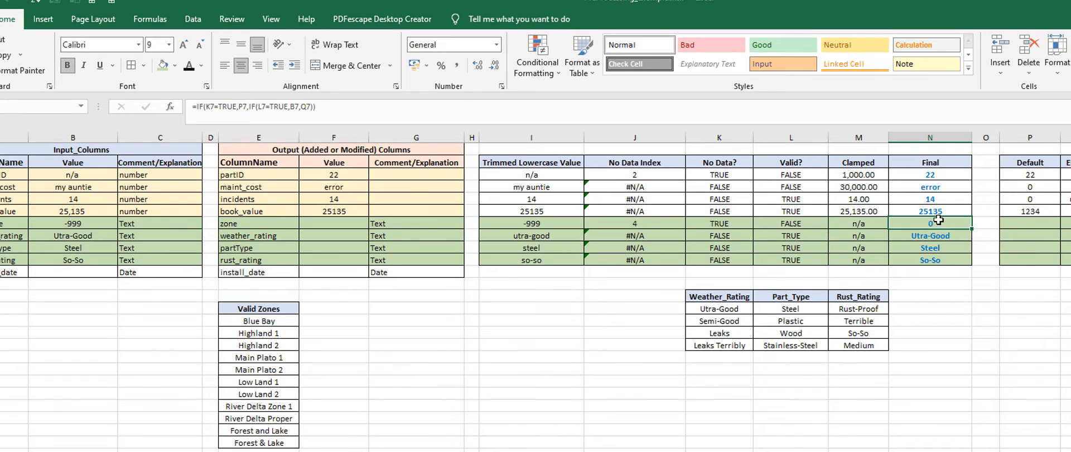
pyautogui.click(1023, 221)
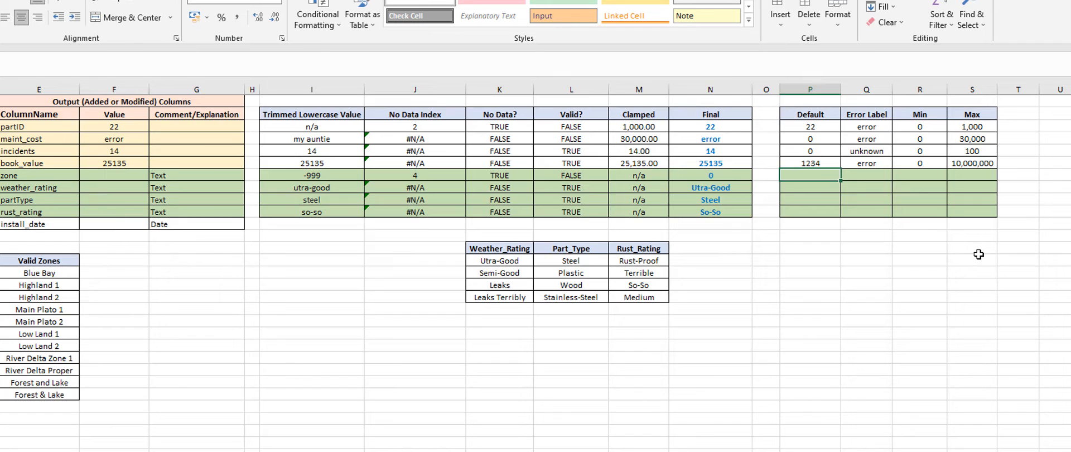
pyautogui.write('unkn')
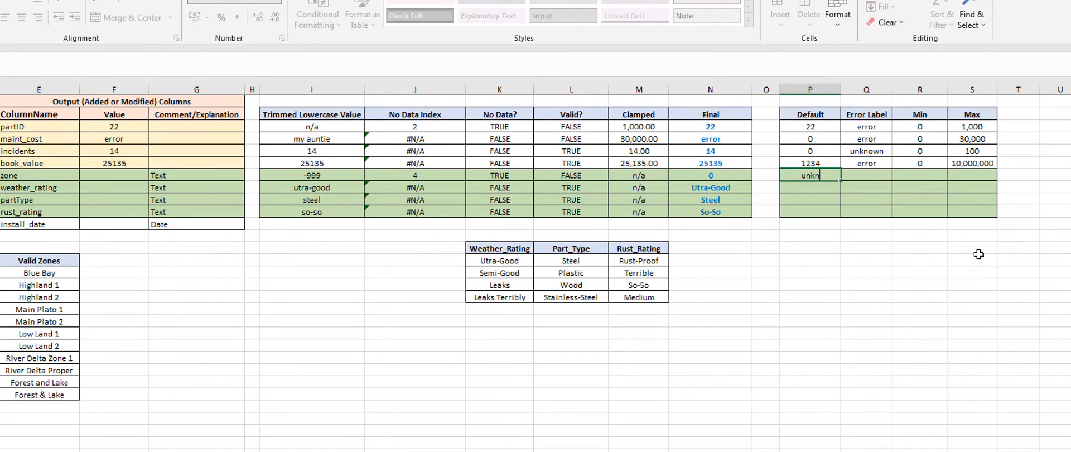
pyautogui.write('own')
pyautogui.press('Return')
pyautogui.press('Up')
pyautogui.press('Left')
pyautogui.press('Left')
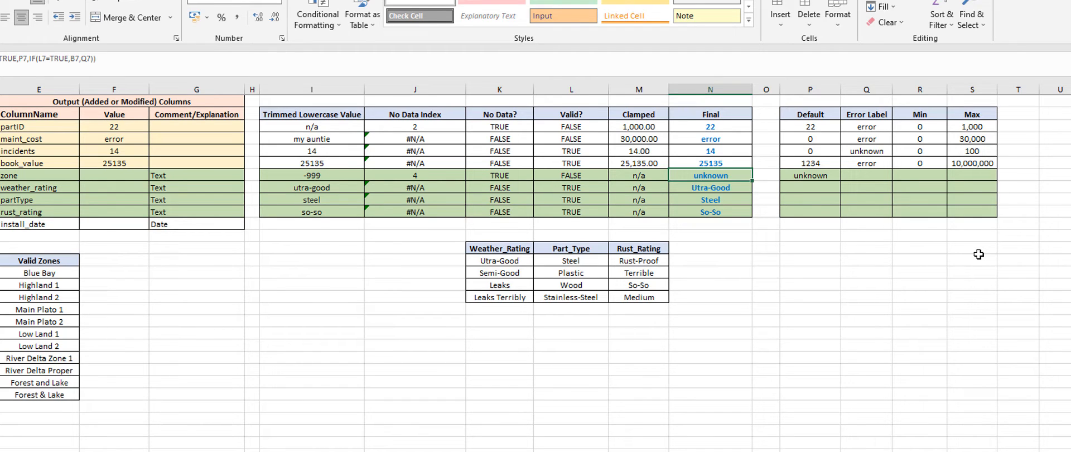
pyautogui.press('Left')
pyautogui.press('Left')
pyautogui.press('Left')
pyautogui.press('Left')
pyautogui.press('Left')
pyautogui.press('Left')
pyautogui.press('Left')
pyautogui.press('Left')
pyautogui.press('Left')
pyautogui.press('Left')
pyautogui.press('Left')
pyautogui.press('Left')
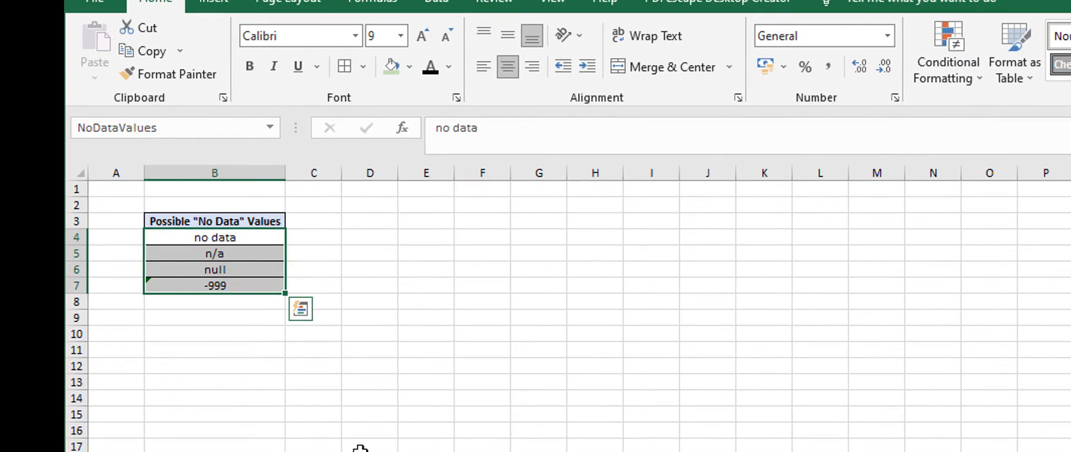
# Step: Review the list of possible No Data values, and set the zone input in B7 to my auntie
pyautogui.click(358, 314)
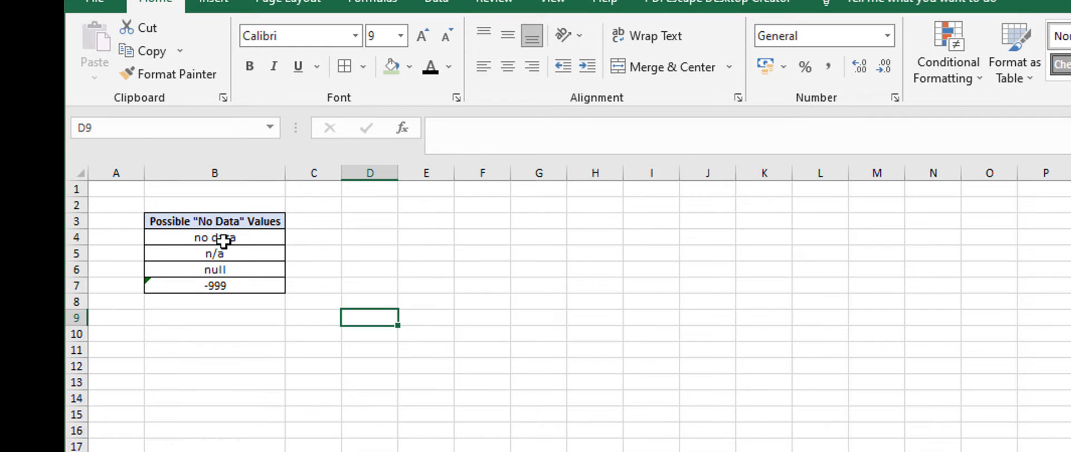
pyautogui.moveTo(224, 241); pyautogui.dragTo(225, 285)
pyautogui.moveTo(444, 284); pyautogui.dragTo(440, 269)
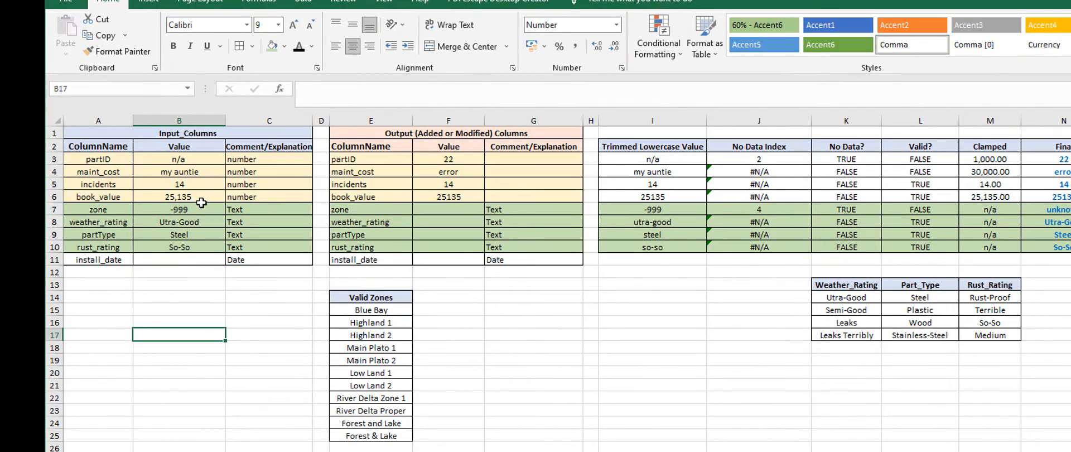
pyautogui.write('my auntie')
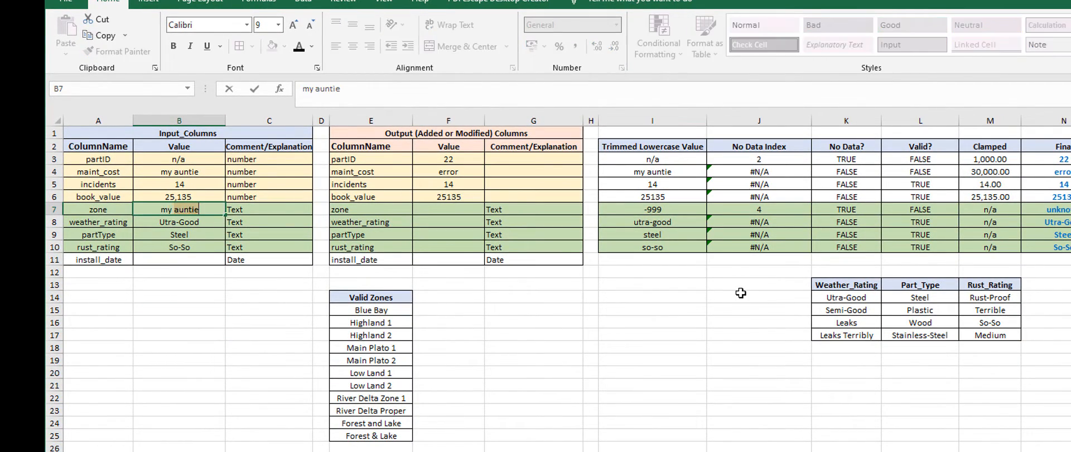
pyautogui.press('Return')
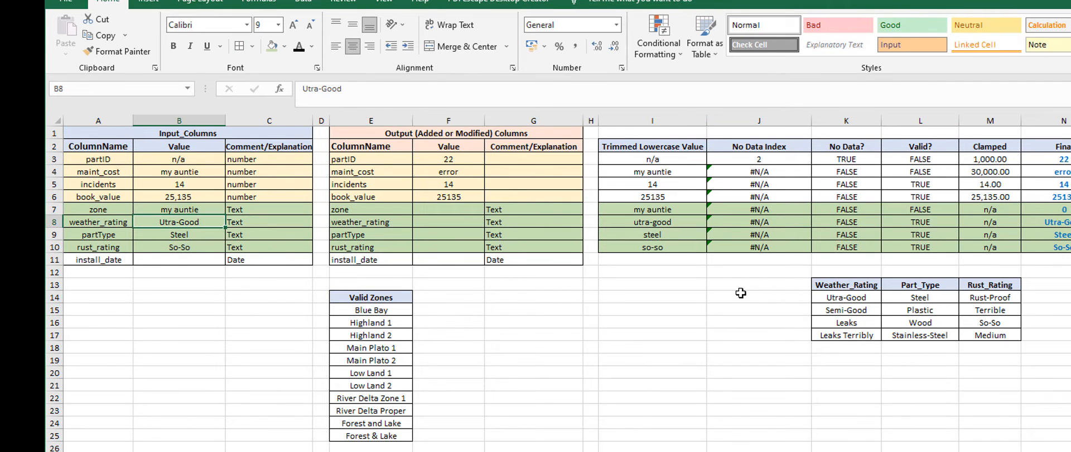
# Step: Check the No Data? and Valid? results in the zone row for the current input
pyautogui.press('Up')
pyautogui.press('Right')
pyautogui.press('Right')
pyautogui.press('Right')
pyautogui.press('Right')
pyautogui.press('Right')
pyautogui.press('Right')
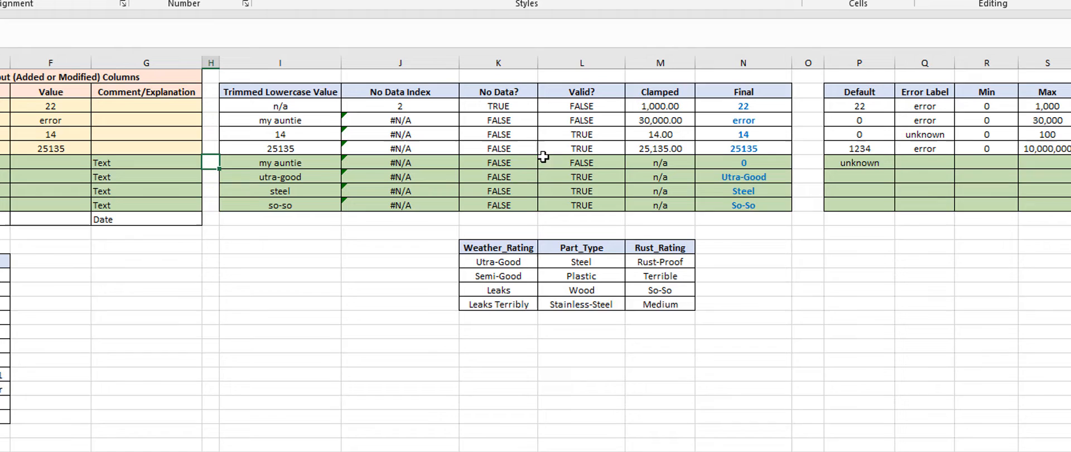
pyautogui.click(498, 162)
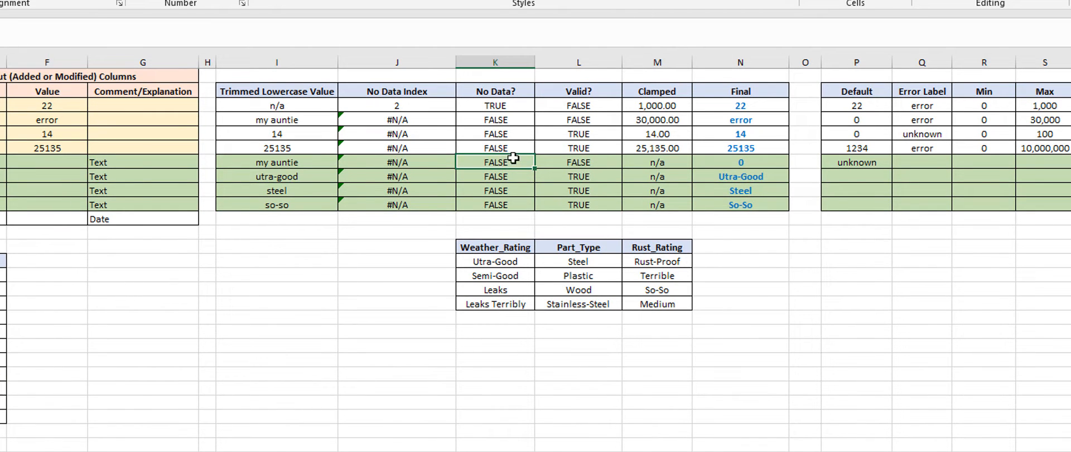
pyautogui.click(578, 162)
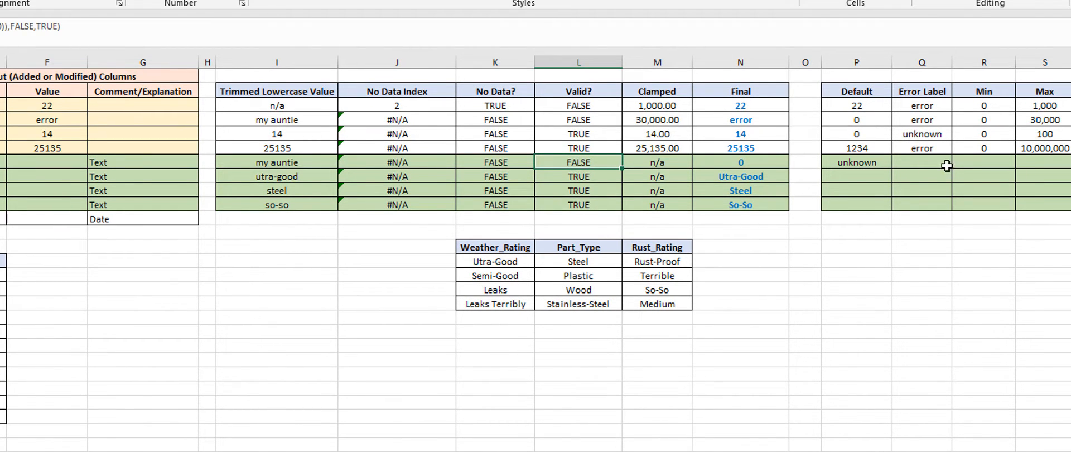
# Step: Try error as the zone's Error Label in Q7 and check the zone's Final value
pyautogui.click(917, 161)
pyautogui.write('error')
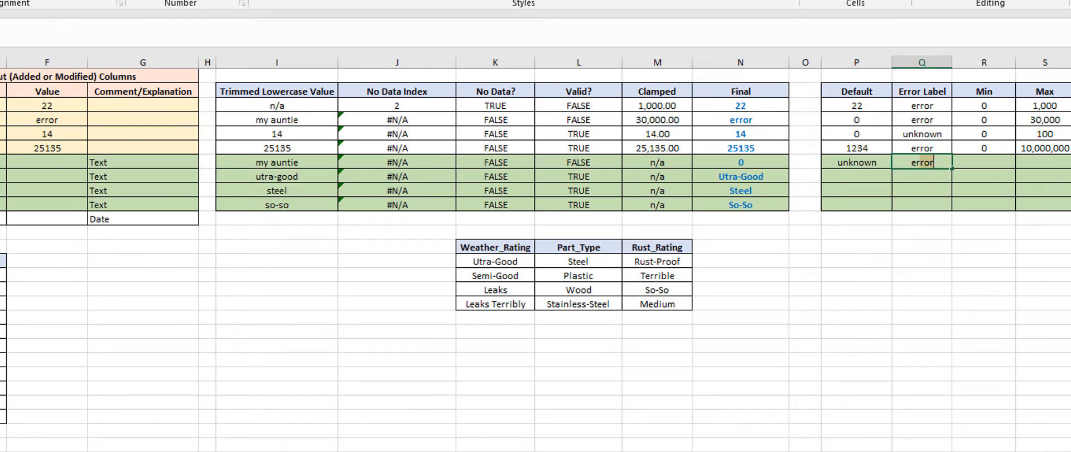
pyautogui.press('Return')
pyautogui.press('Up')
pyautogui.press('Left')
pyautogui.press('Left')
pyautogui.press('Left')
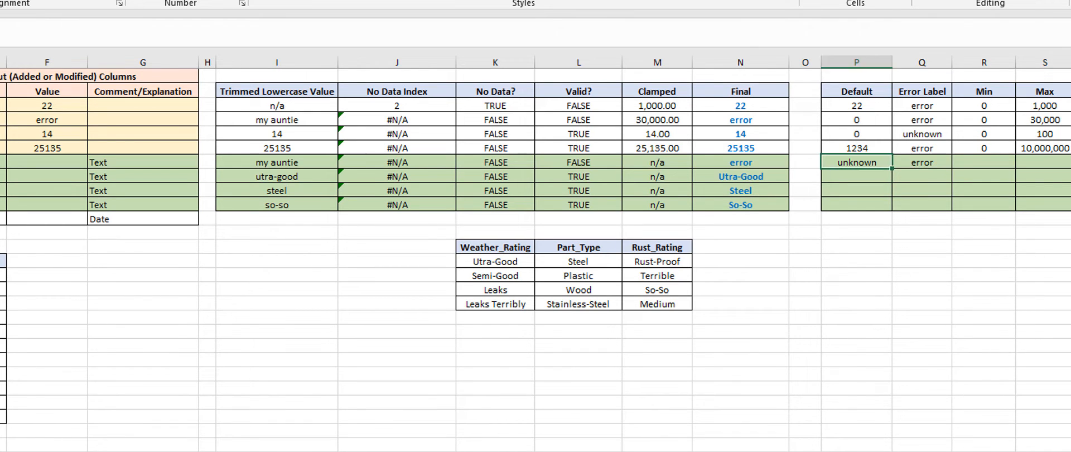
# Step: Set the zone's Error Label in Q7 to unknown
pyautogui.press('Right')
pyautogui.press('Right')
pyautogui.press('Right')
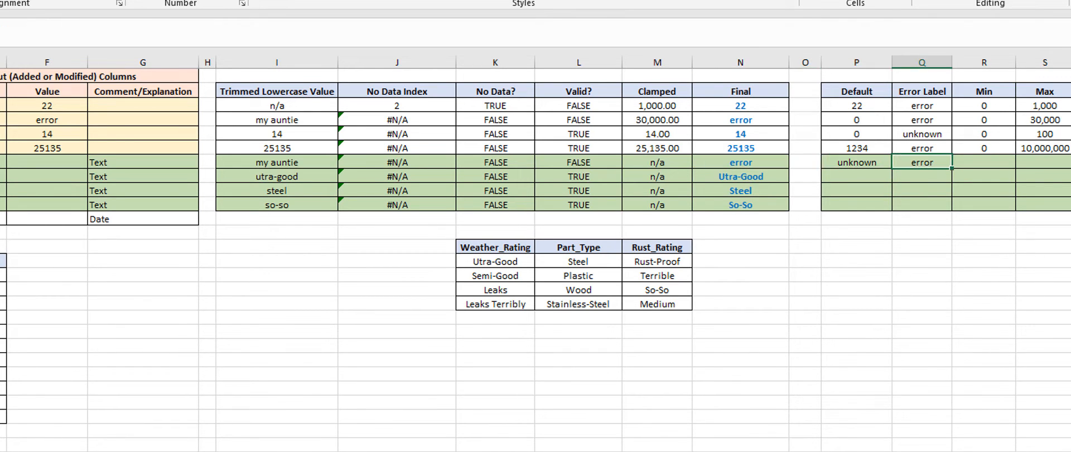
pyautogui.write('unn')
pyautogui.press('BackSpace')
pyautogui.write('known')
pyautogui.press('Return')
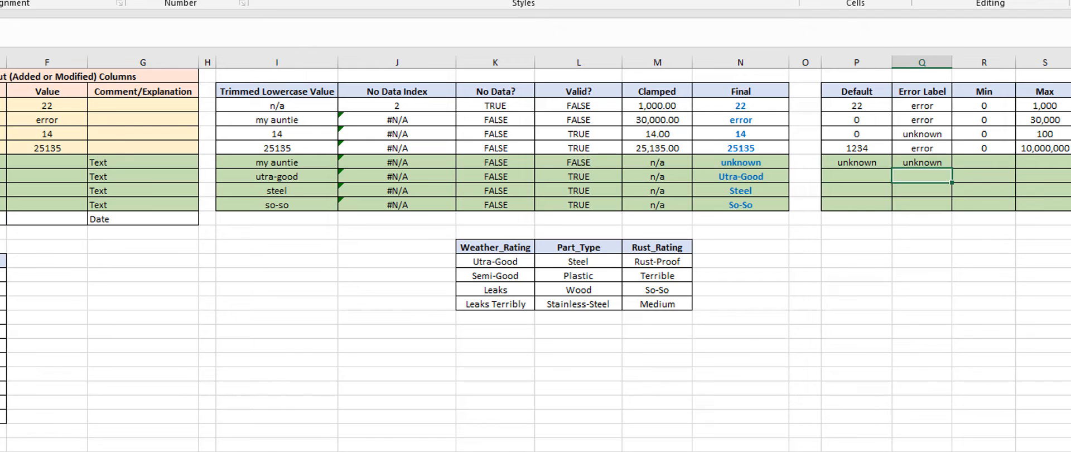
# Step: Copy n/a from the zone's Clamped cell M7 into the Min and Max cells R7:S10
pyautogui.click(957, 161)
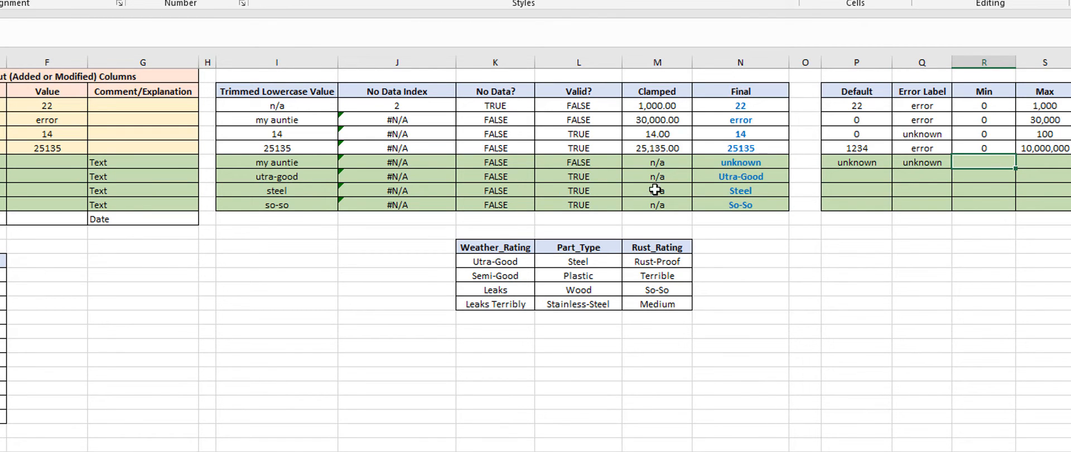
pyautogui.click(651, 162)
pyautogui.hotkey('ctrl', 'c')
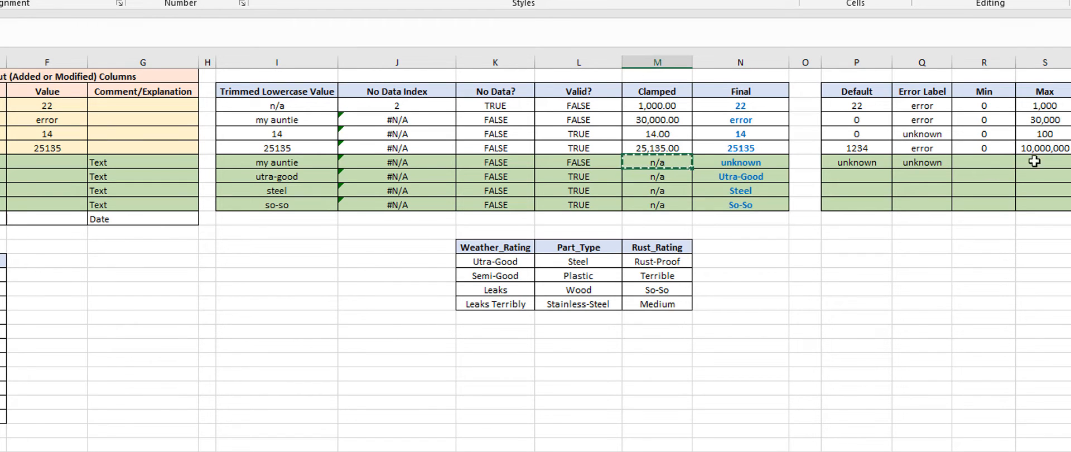
pyautogui.moveTo(986, 162); pyautogui.dragTo(1035, 207)
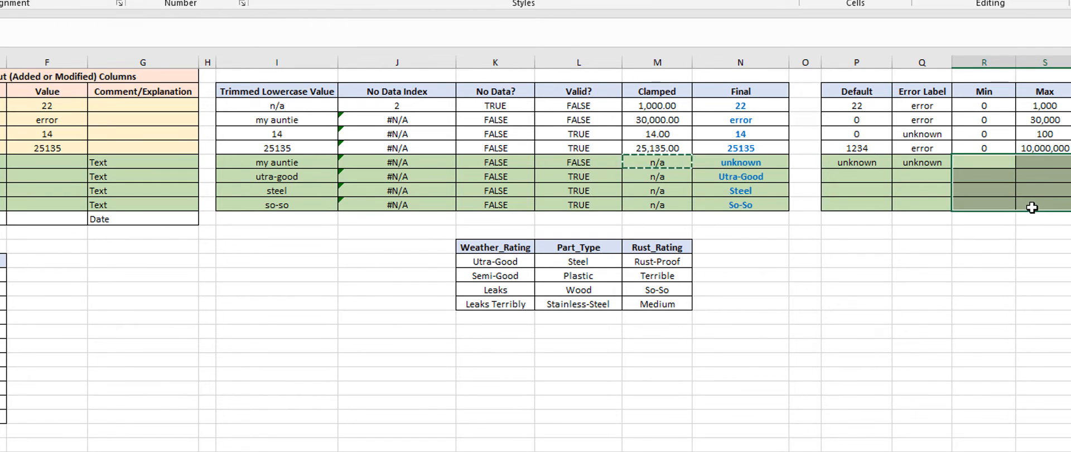
pyautogui.hotkey('ctrl', 'v')
pyautogui.click(1012, 248)
# Step: Fill the zone's Default and Error Label values from P7:Q7 down to row 10
pyautogui.click(844, 160)
pyautogui.moveTo(845, 160); pyautogui.dragTo(952, 207)
pyautogui.click(941, 261)
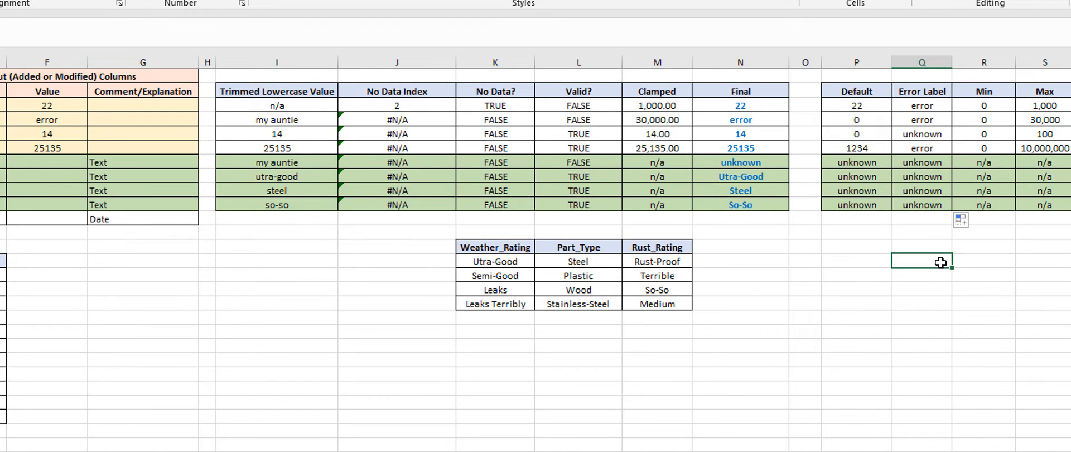
pyautogui.click(865, 293)
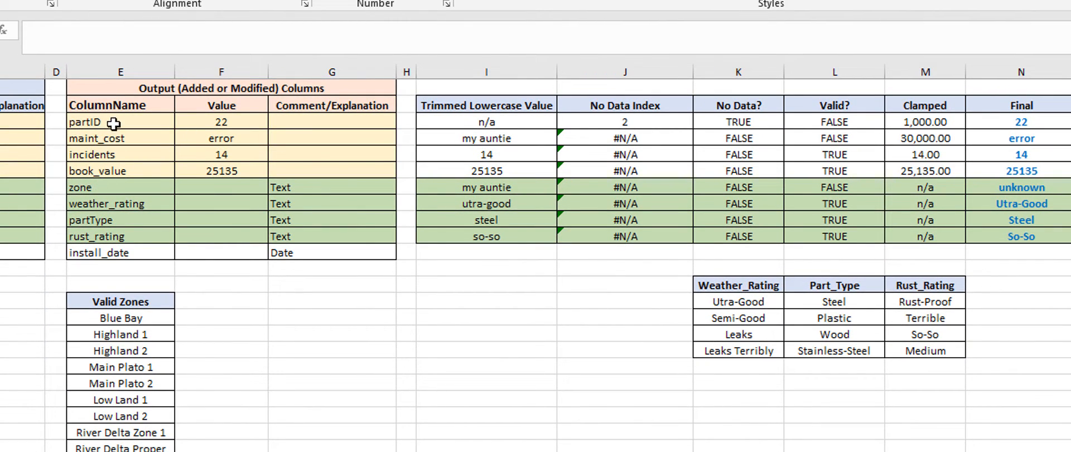
# Step: Link the zone's output value in F7 to its Final value with =N7, and fill the formula down to F10
pyautogui.moveTo(113, 123); pyautogui.dragTo(114, 235)
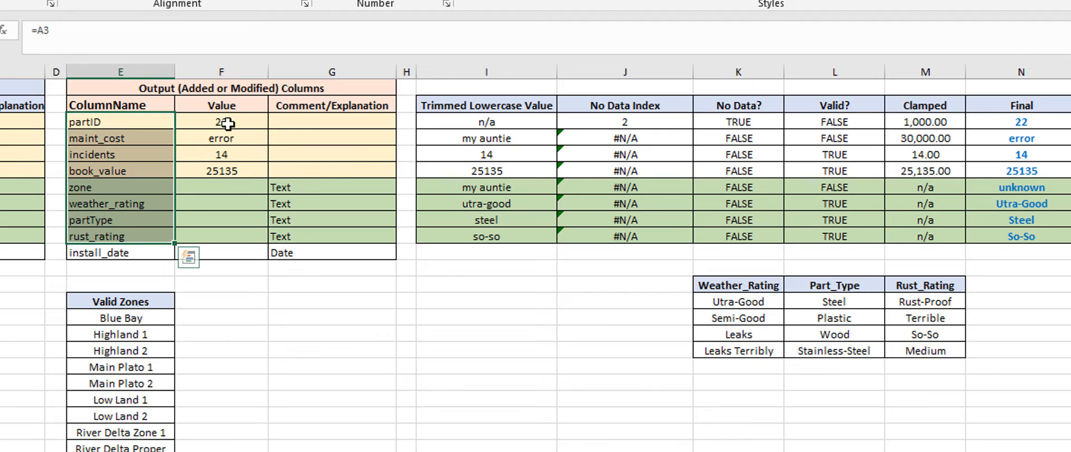
pyautogui.moveTo(228, 124); pyautogui.dragTo(236, 234)
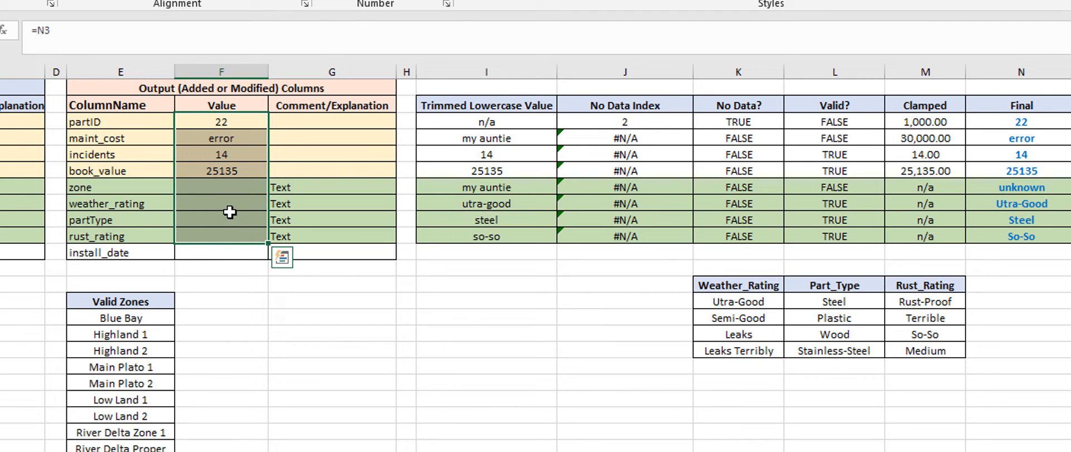
pyautogui.click(211, 188)
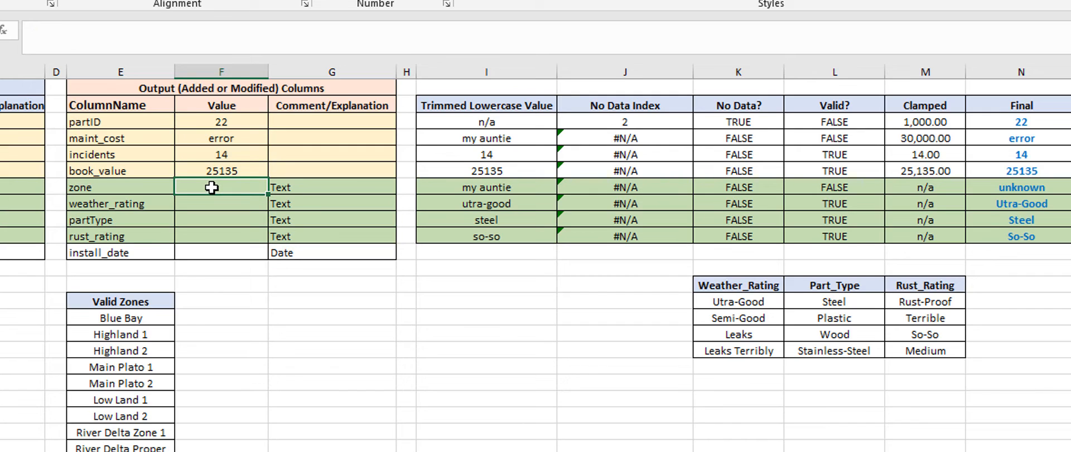
pyautogui.write('=')
pyautogui.press('Right')
pyautogui.press('Right')
pyautogui.press('Right')
pyautogui.press('Right')
pyautogui.press('Right')
pyautogui.press('Right')
pyautogui.press('Right')
pyautogui.press('Right')
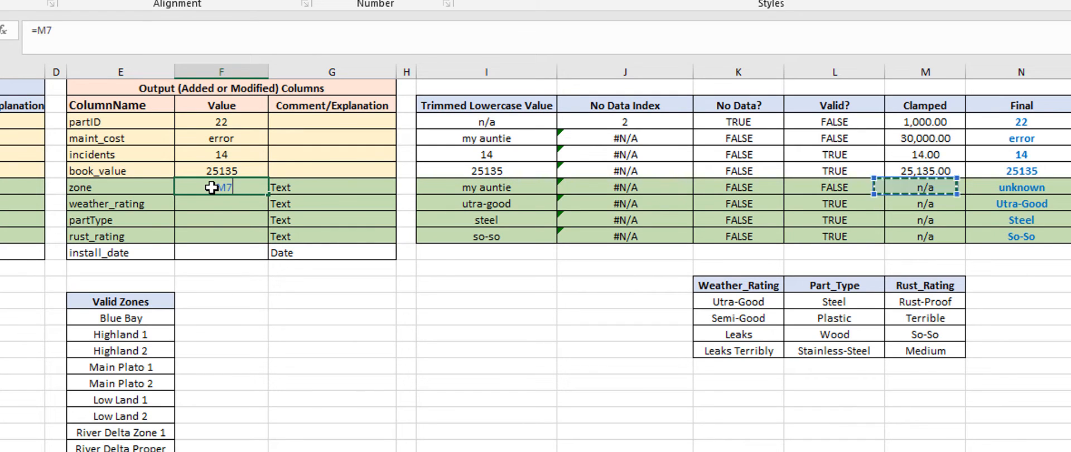
pyautogui.press('Return')
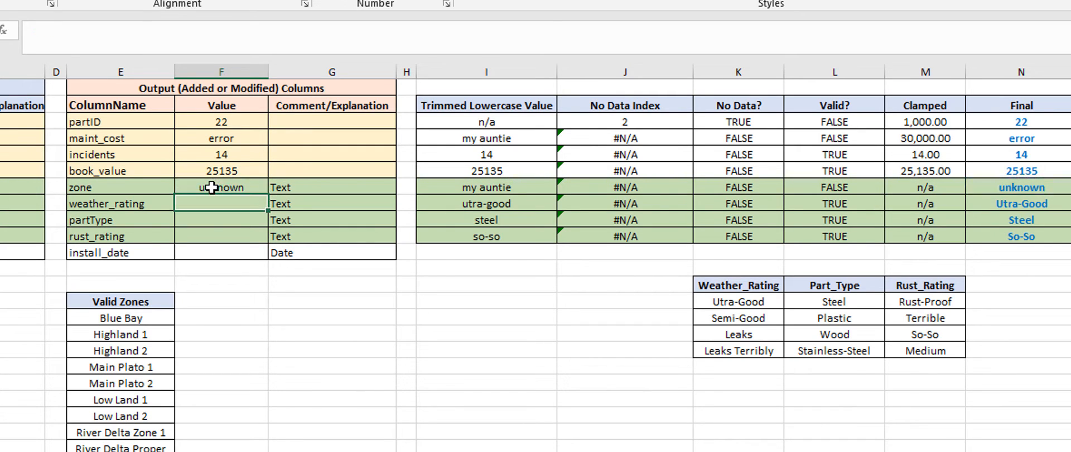
pyautogui.click(211, 188)
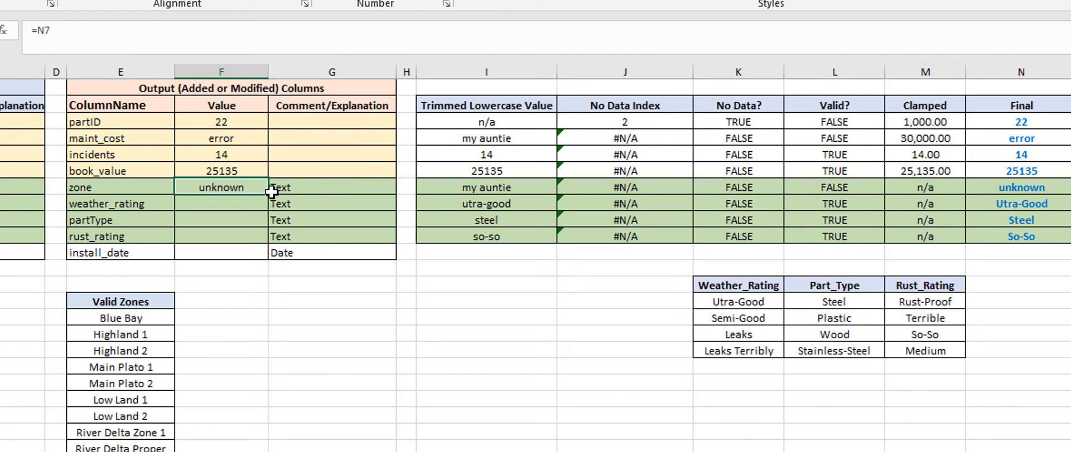
pyautogui.moveTo(271, 197); pyautogui.dragTo(262, 238)
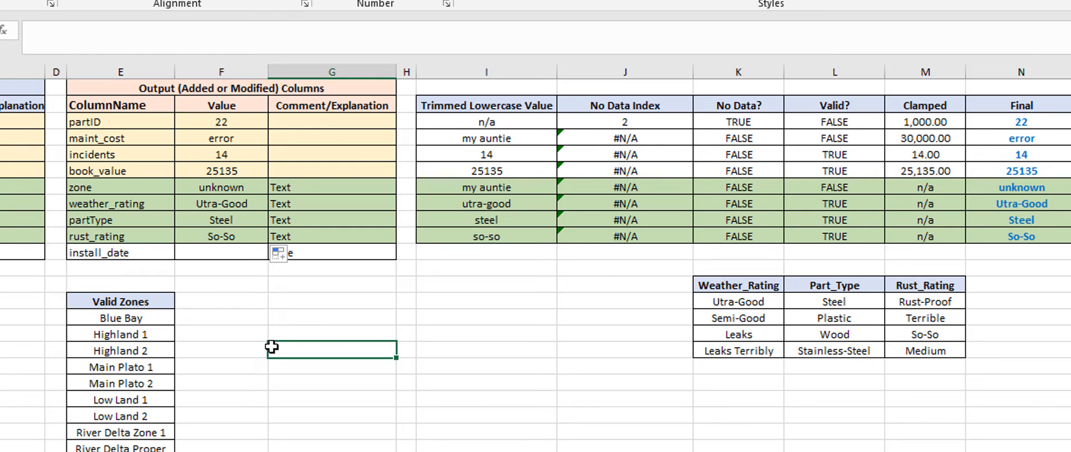
pyautogui.click(486, 449)
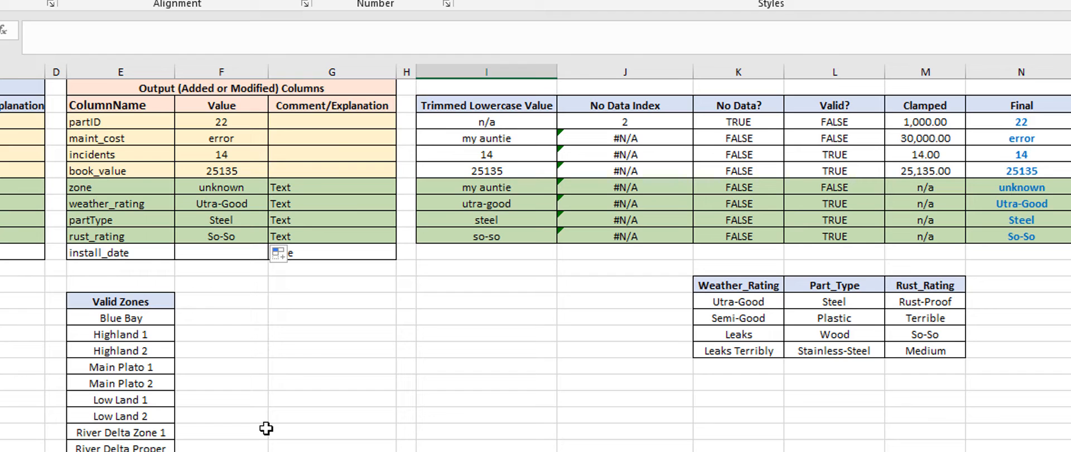
pyautogui.click(226, 346)
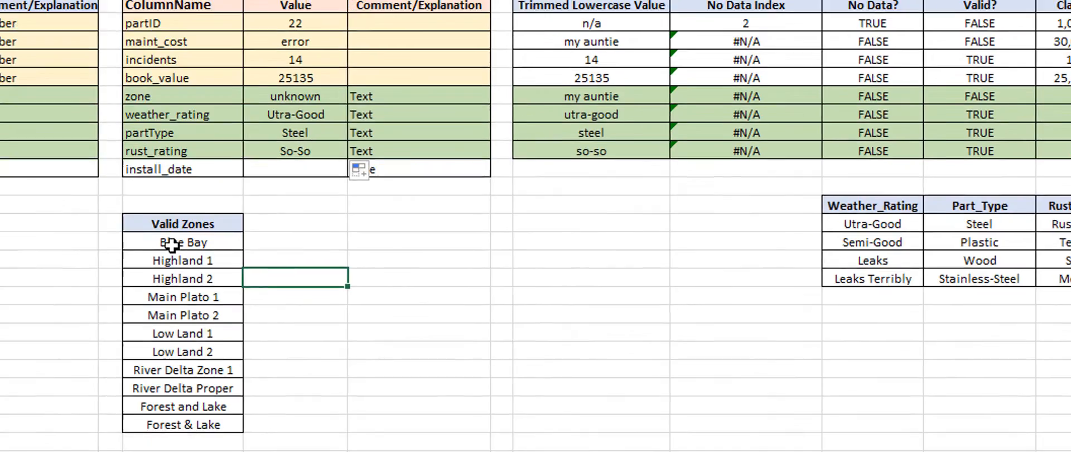
# Step: Copy the Valid Zones header into the adjacent cell F13 and change its text to Zone Number
pyautogui.moveTo(172, 244); pyautogui.dragTo(196, 424)
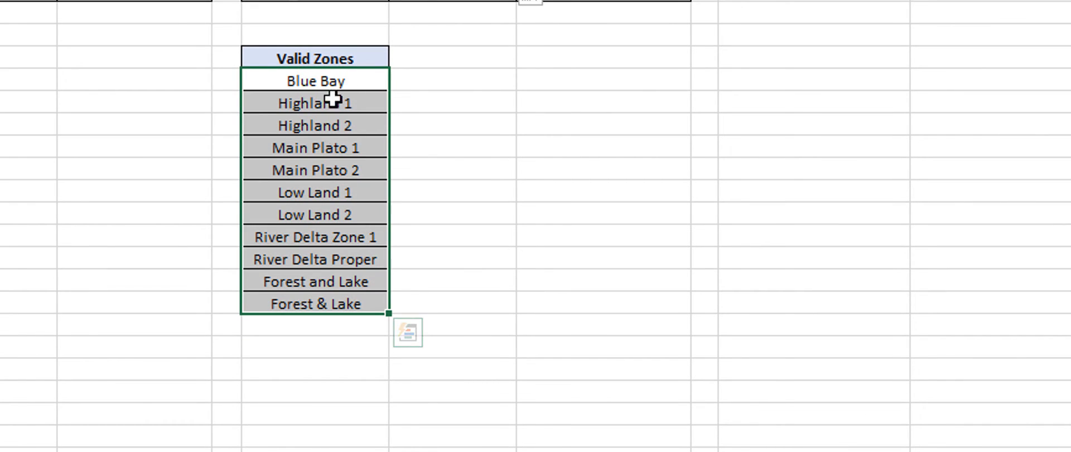
pyautogui.click(504, 273)
pyautogui.moveTo(334, 282); pyautogui.dragTo(335, 306)
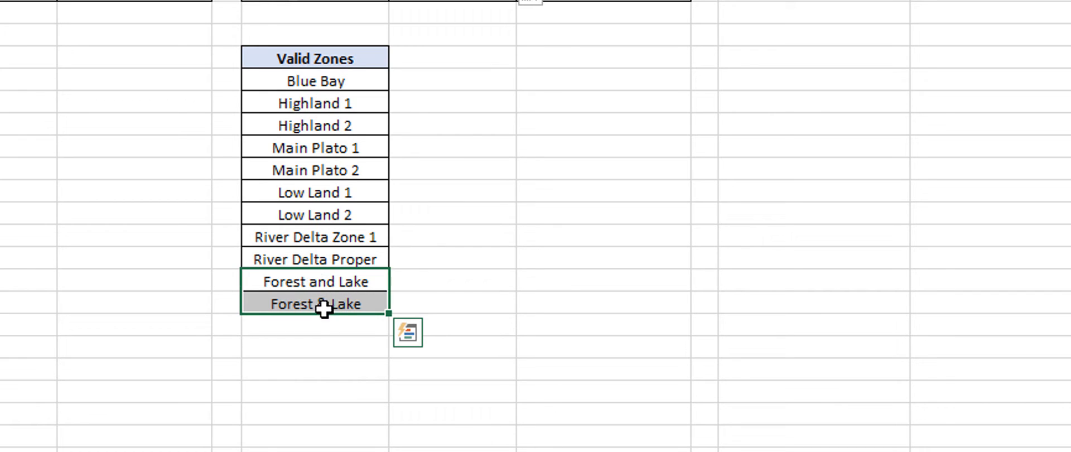
pyautogui.click(323, 302)
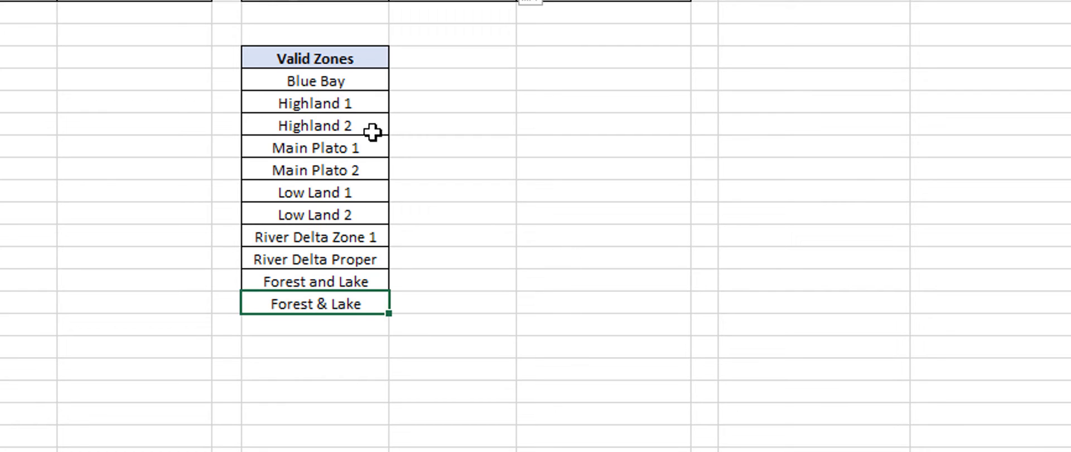
pyautogui.click(424, 61)
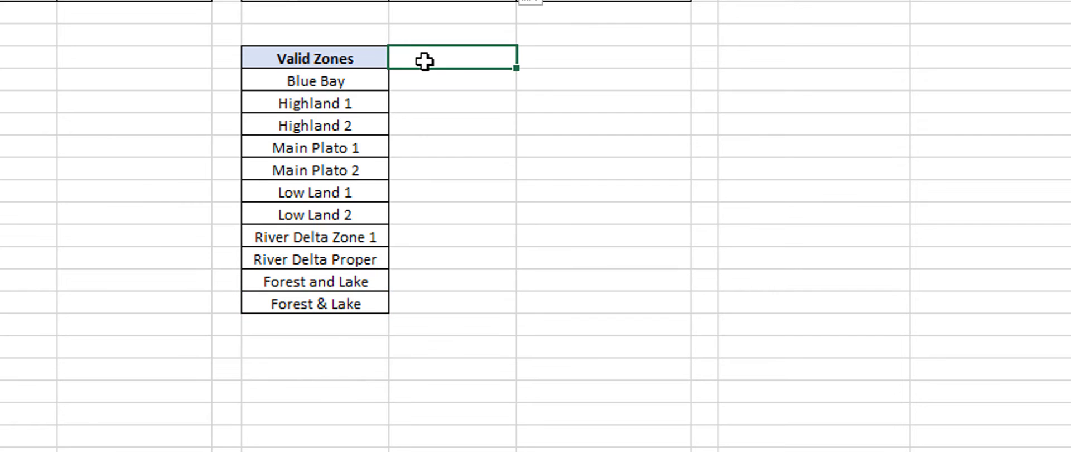
pyautogui.click(335, 60)
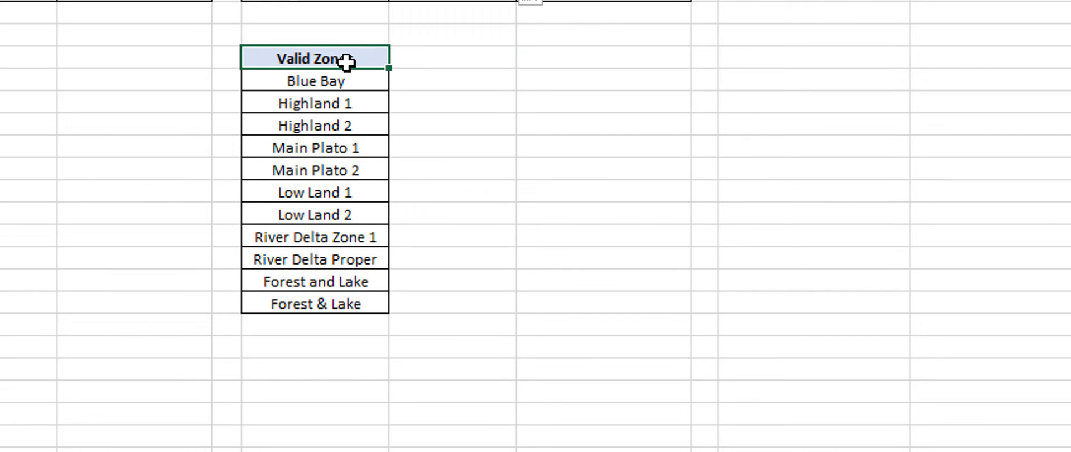
pyautogui.click(454, 66)
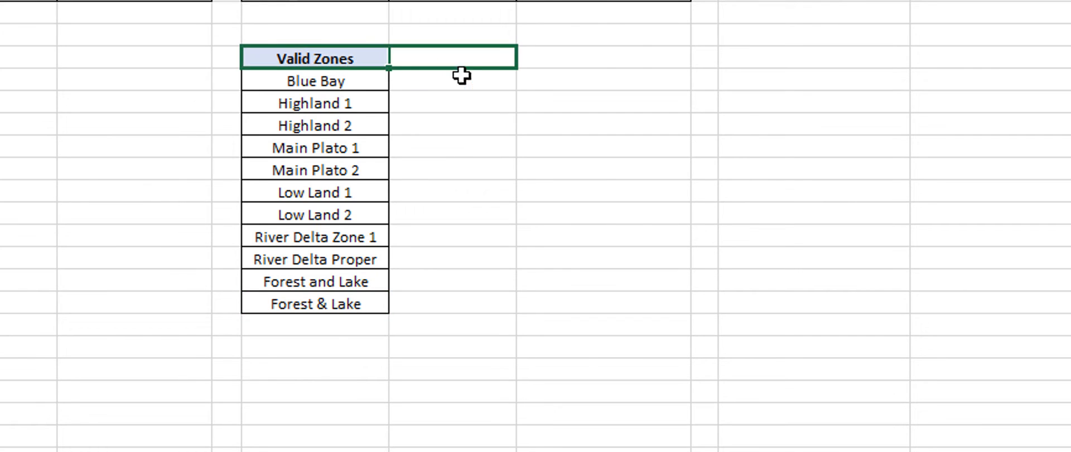
pyautogui.hotkey('ctrl', 'v')
pyautogui.write('Zo')
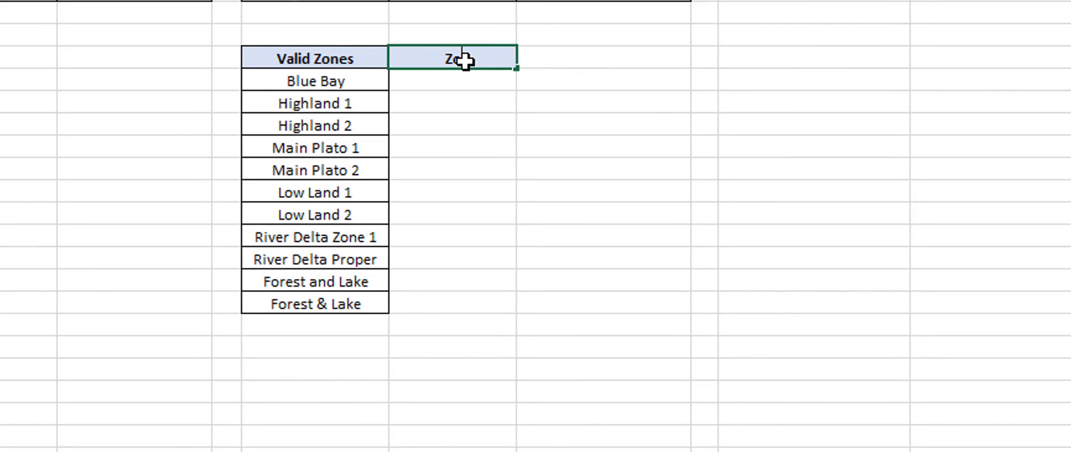
pyautogui.write('nesNumber')
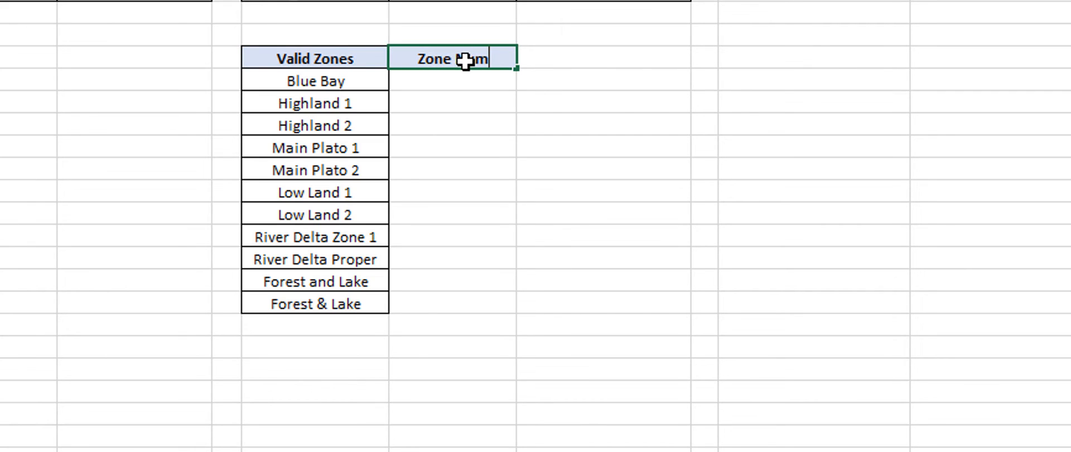
pyautogui.press('Return')
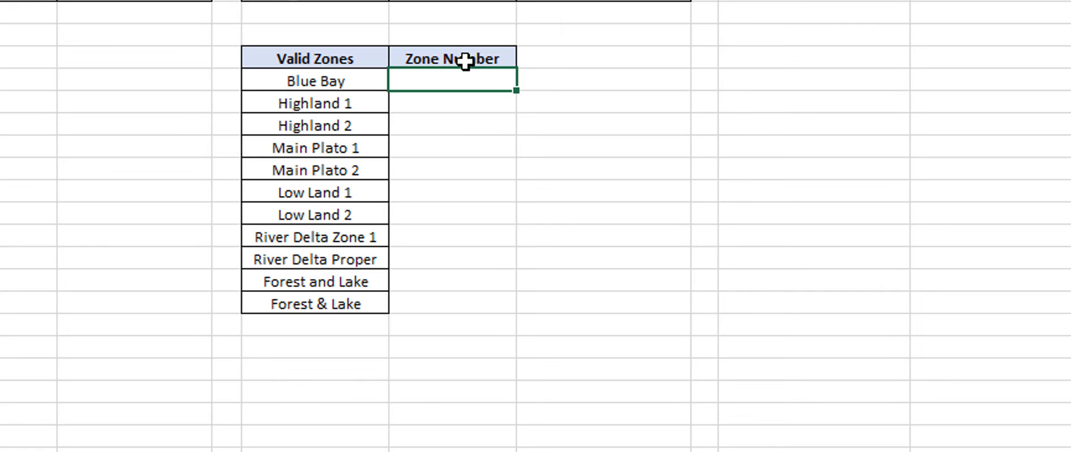
# Step: Enter Z1 as the zone number for Blue Bay in F14
pyautogui.write('Z1')
pyautogui.press('Return')
pyautogui.press('Up')
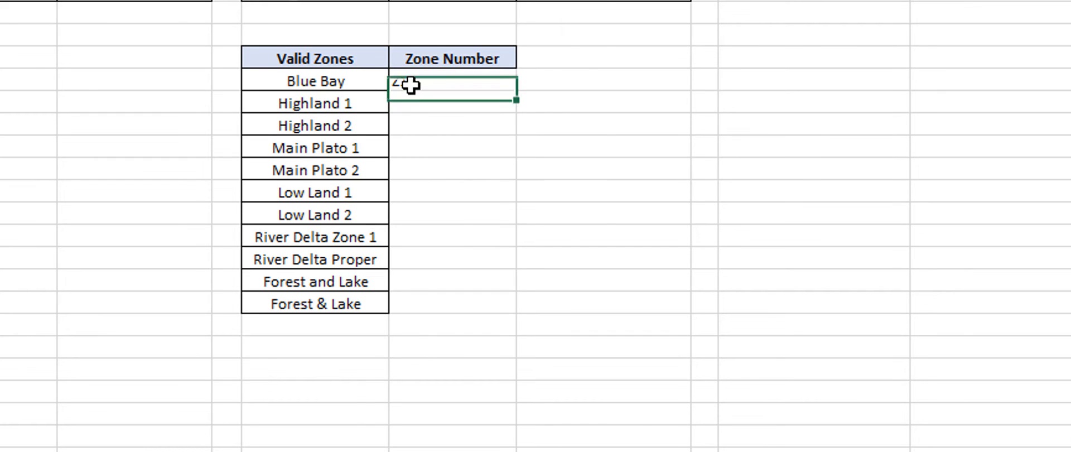
# Step: Copy Blue Bay's zone number Z1 to Low Land 1, Low Land 2, River Delta Zone 1 and River Delta Proper
pyautogui.hotkey('ctrl', 'c')
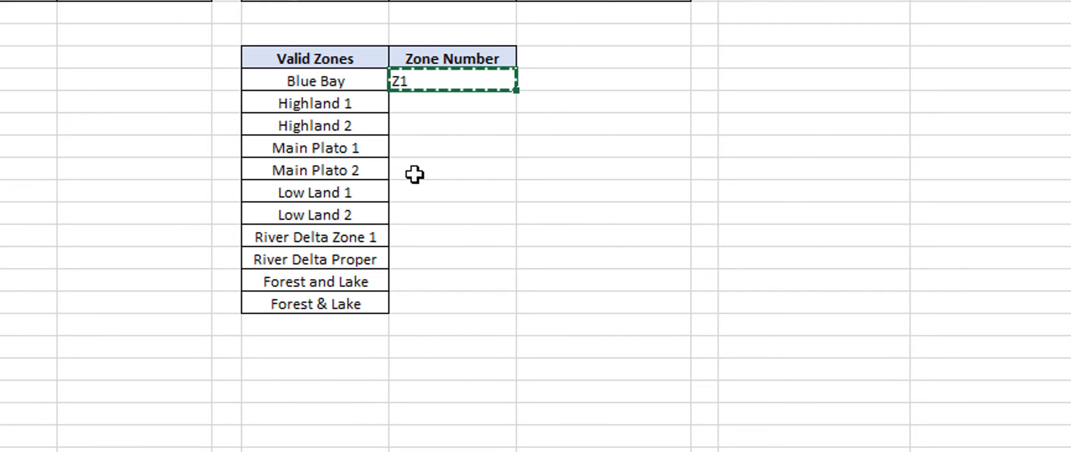
pyautogui.moveTo(402, 194); pyautogui.dragTo(407, 215)
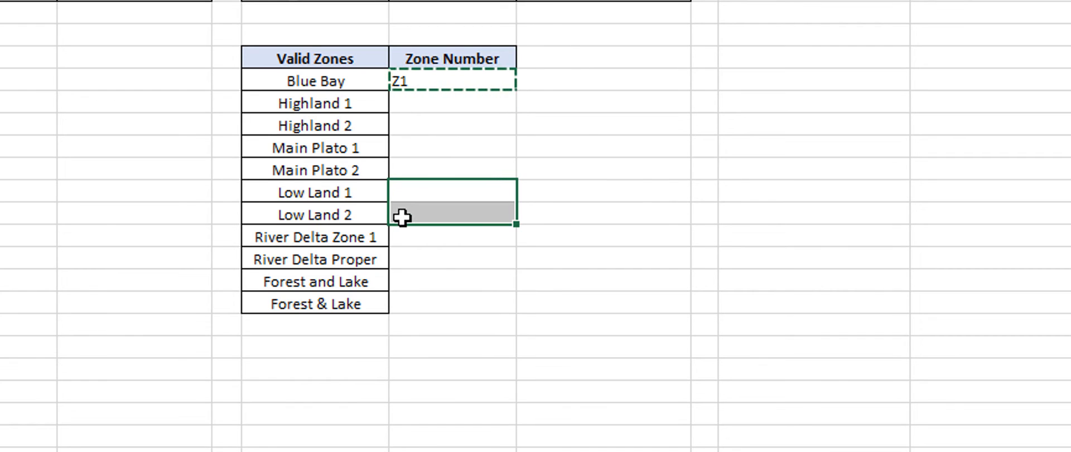
pyautogui.hotkey('ctrl', 'v')
pyautogui.moveTo(413, 245); pyautogui.dragTo(410, 257)
pyautogui.hotkey('ctrl', 'v')
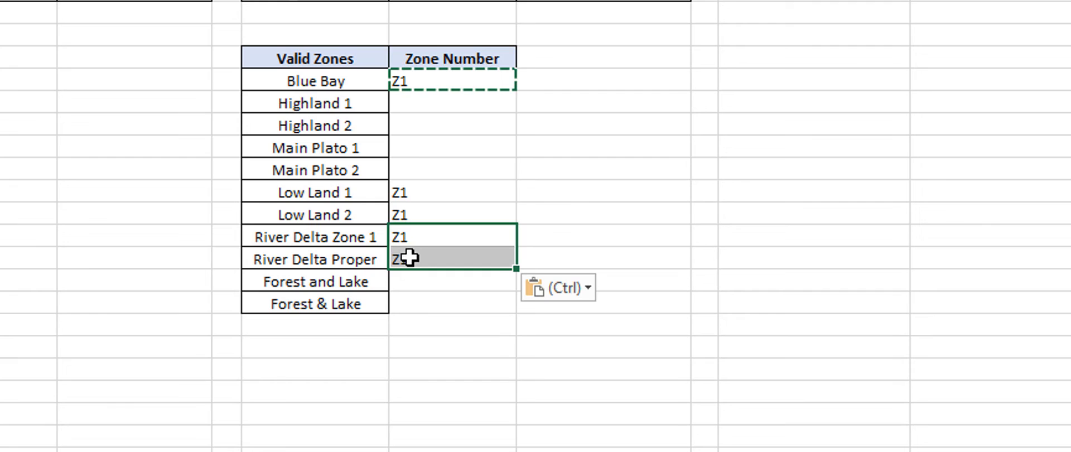
# Step: Enter Z2 as the zone number for Highland 1 and Highland 2
pyautogui.click(430, 99)
pyautogui.doubleClick(431, 93)
pyautogui.write('Z2')
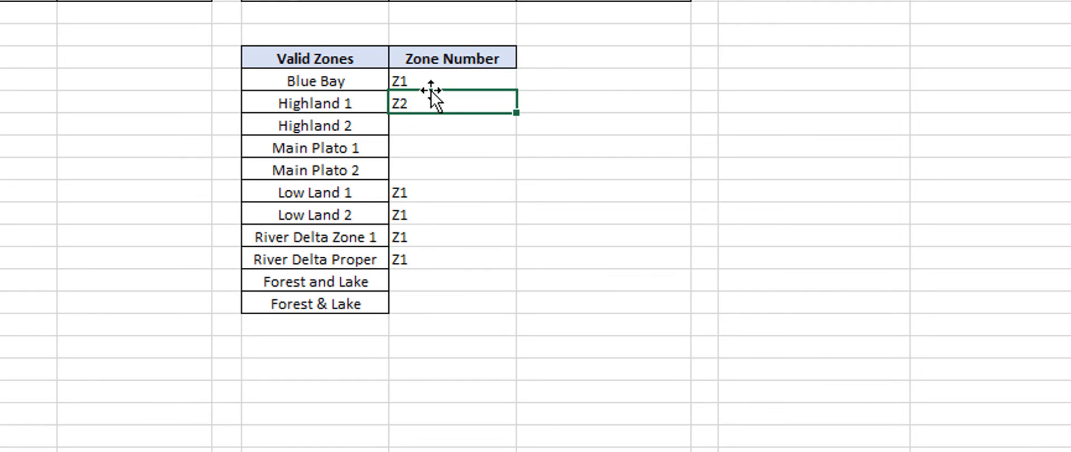
pyautogui.press('Return')
pyautogui.write('Z2')
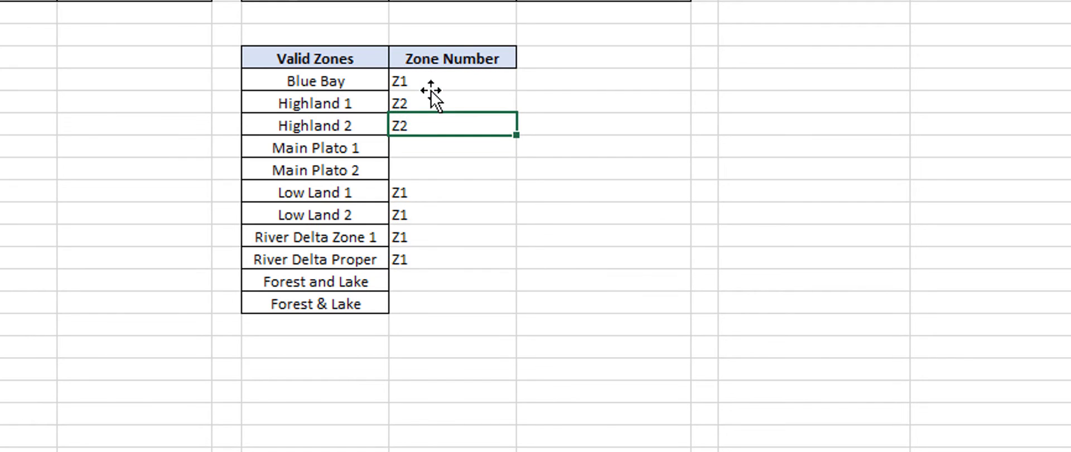
pyautogui.press('Return')
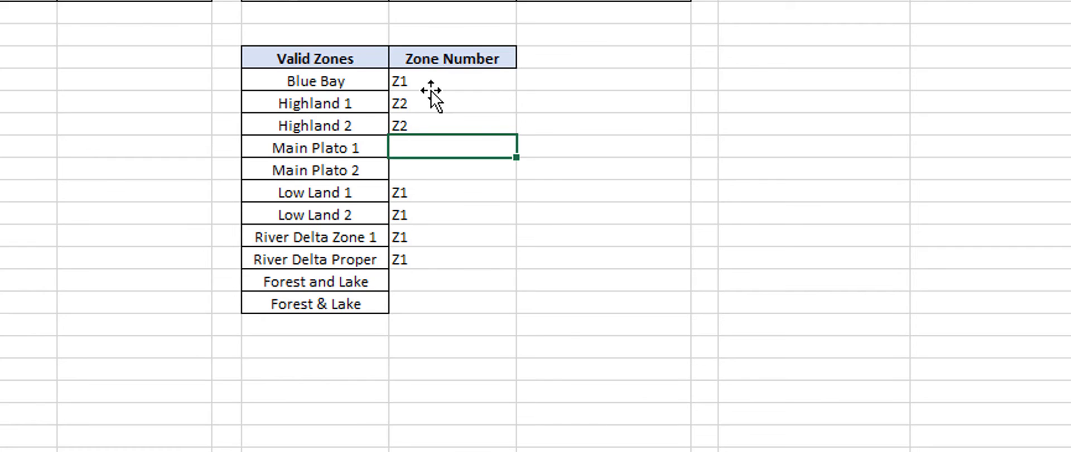
# Step: Enter Z3 as the zone number for Main Plato 1 and Main Plato 2
pyautogui.write('Z3')
pyautogui.press('Return')
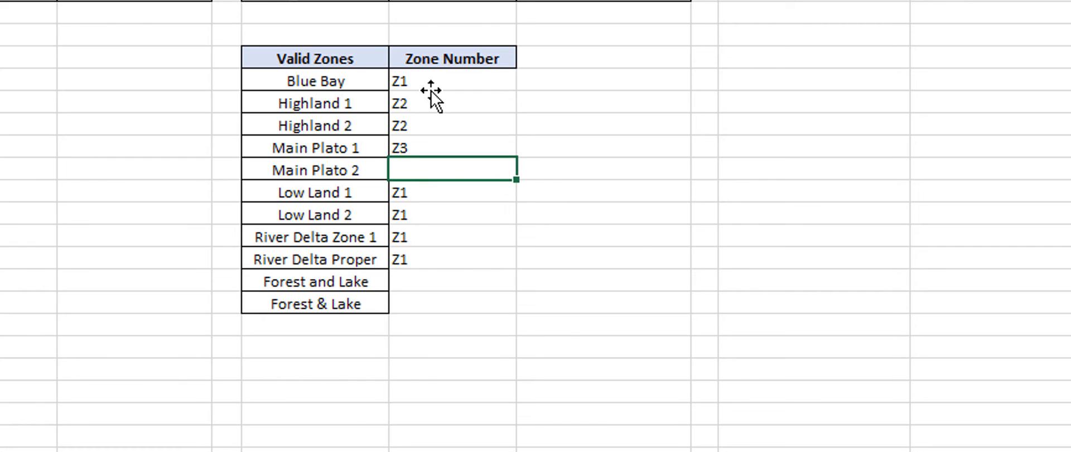
pyautogui.write('Z3')
pyautogui.press('Return')
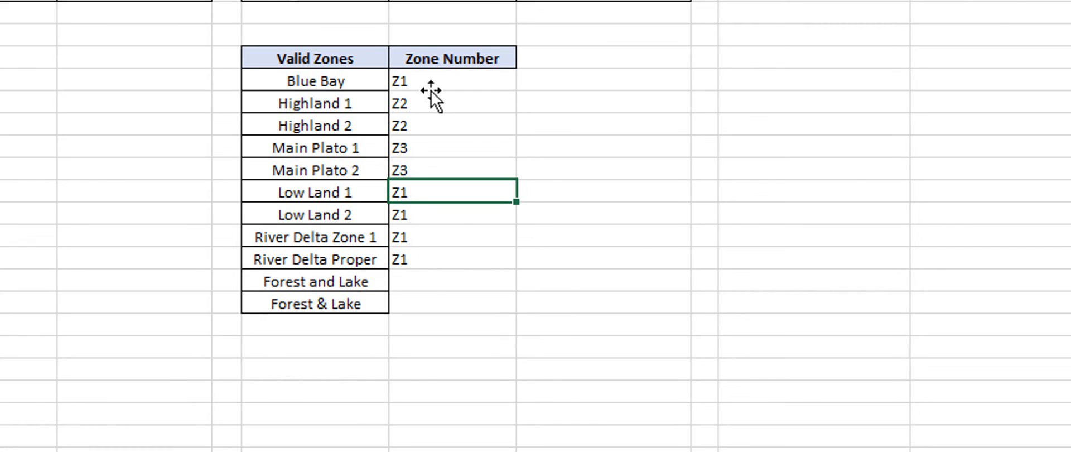
# Step: Enter Z4 as the zone number for Forest and Lake and for Forest & Lake
pyautogui.press('Return')
pyautogui.press('Return')
pyautogui.press('Return')
pyautogui.press('Return')
pyautogui.write('Z4')
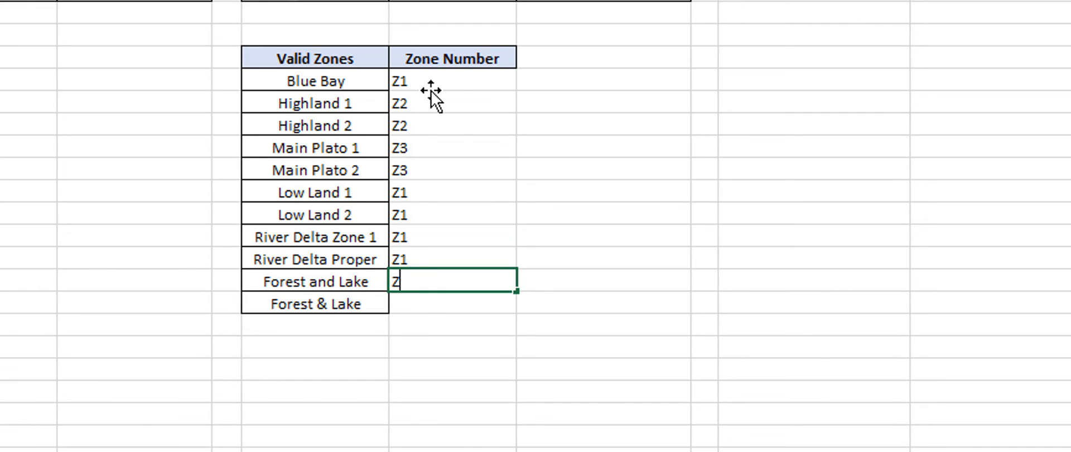
pyautogui.press('Return')
pyautogui.write('Z4')
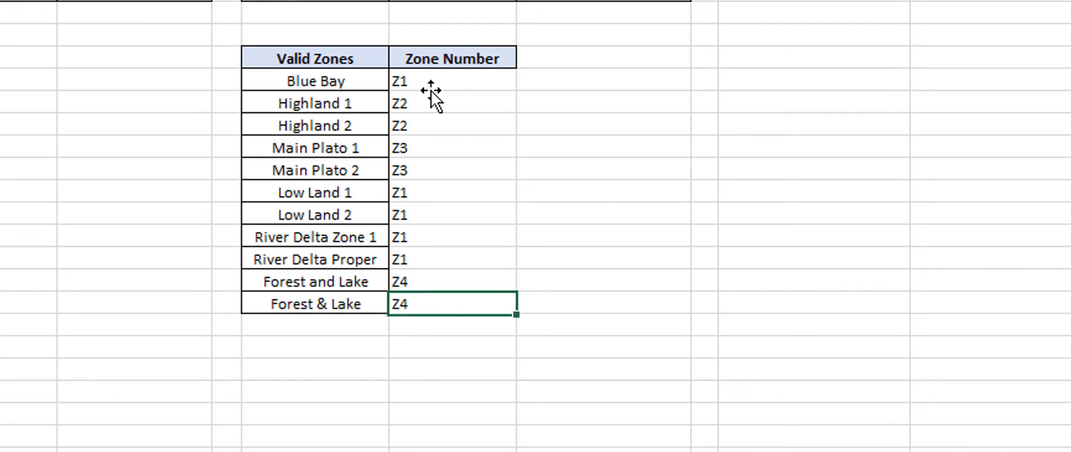
pyautogui.press('Return')
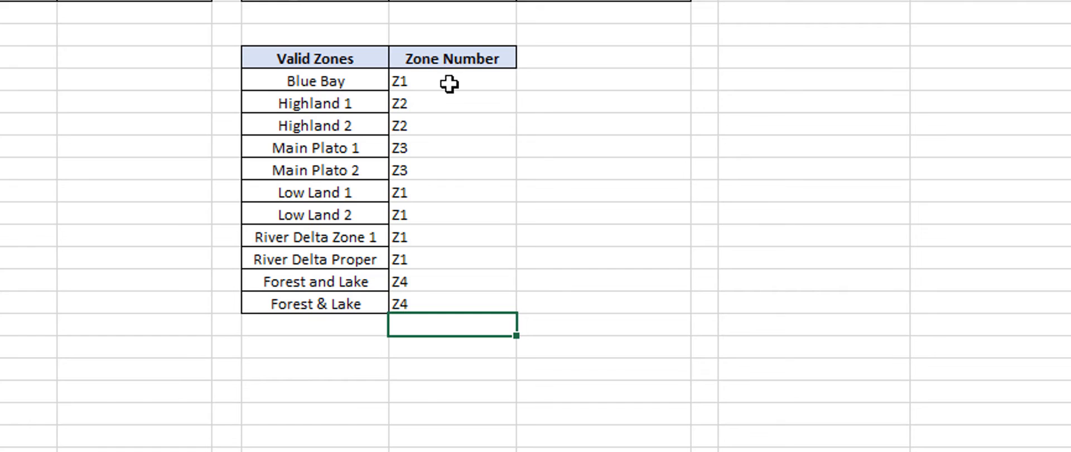
# Step: Center the zone numbers from Blue Bay to Forest & Lake and give their cells borders on all sides
pyautogui.moveTo(447, 83); pyautogui.dragTo(472, 306)
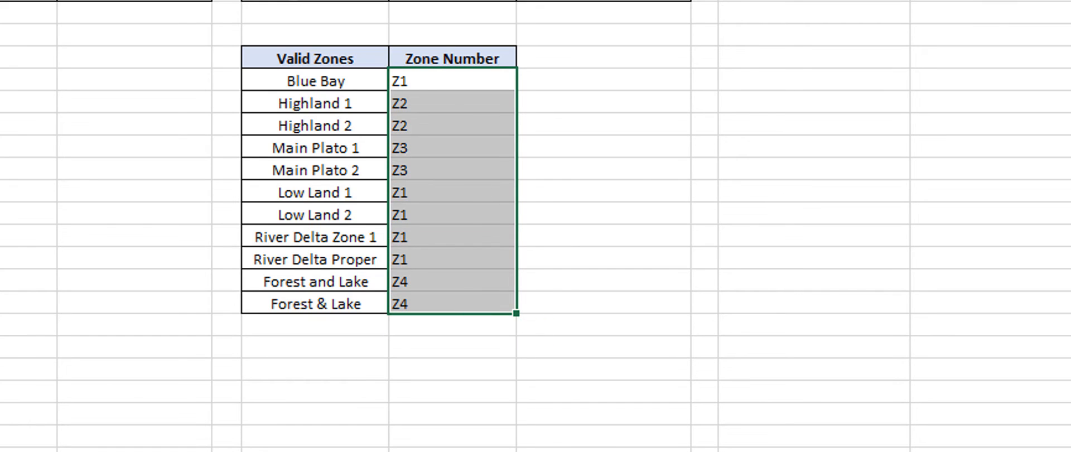
pyautogui.hotkey('alt', 'h')
pyautogui.press('a')
pyautogui.press('c')
pyautogui.click(641, 191)
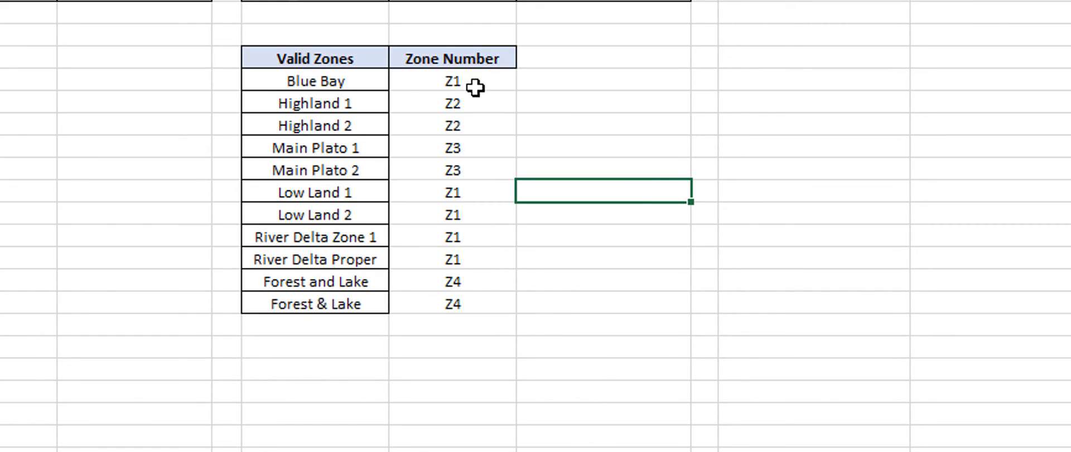
pyautogui.moveTo(471, 84); pyautogui.dragTo(458, 307)
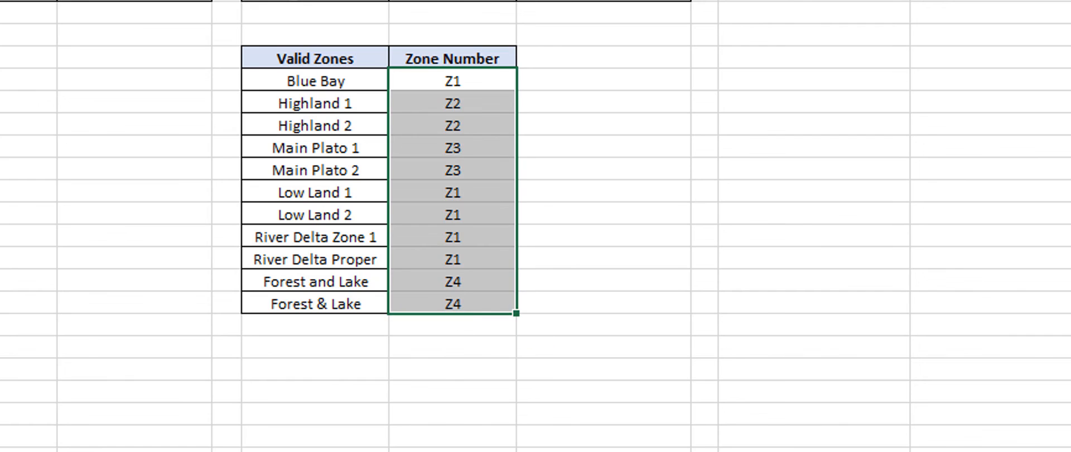
pyautogui.click(645, 196)
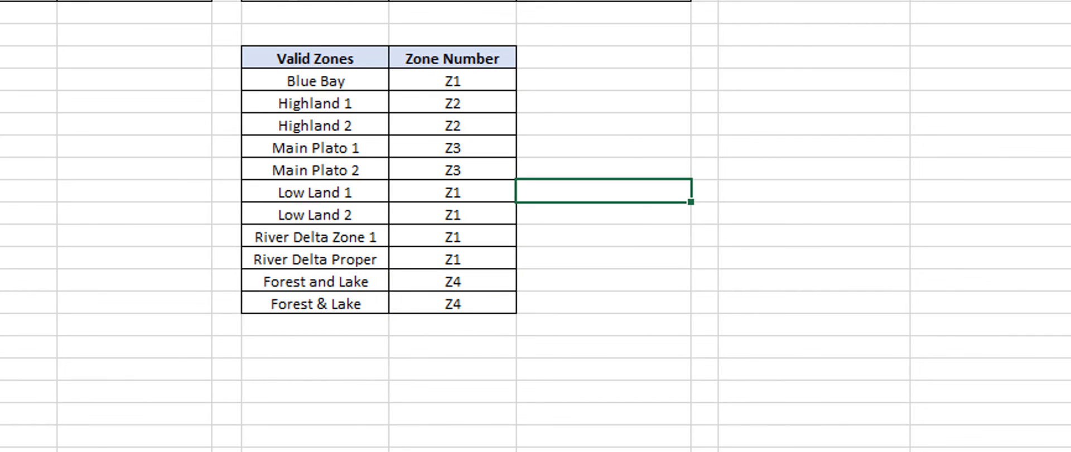
# Step: Copy Main Plato 2 from the Valid Zones list and paste it as a value into the zone's input cell B7
pyautogui.click(1054, 72)
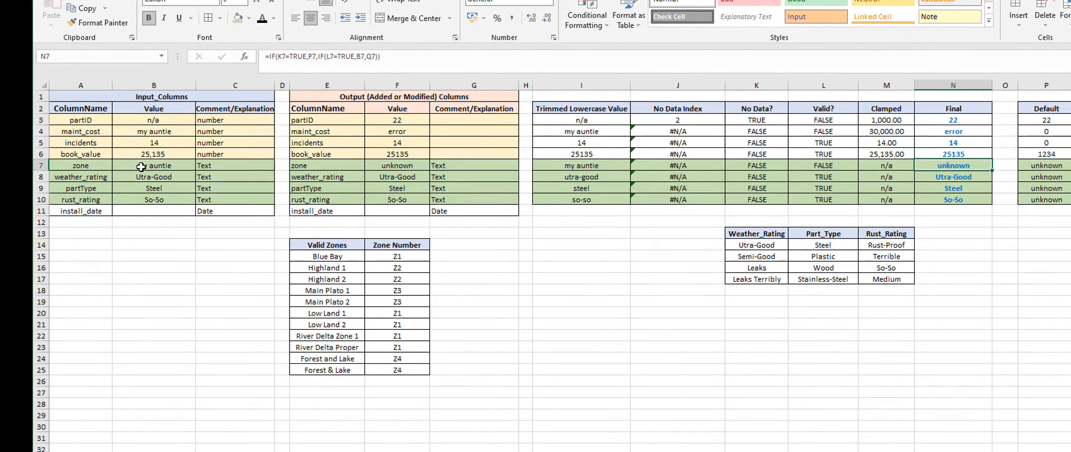
pyautogui.click(141, 167)
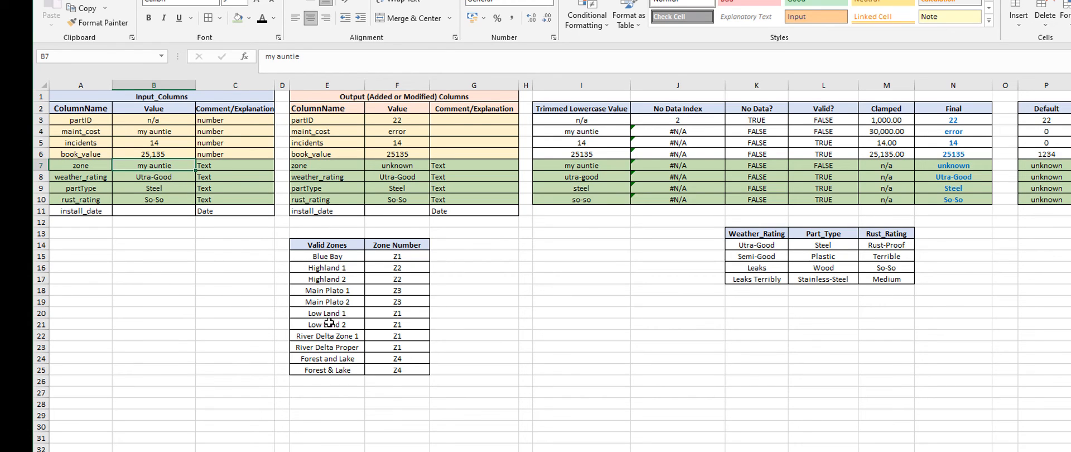
pyautogui.click(322, 301)
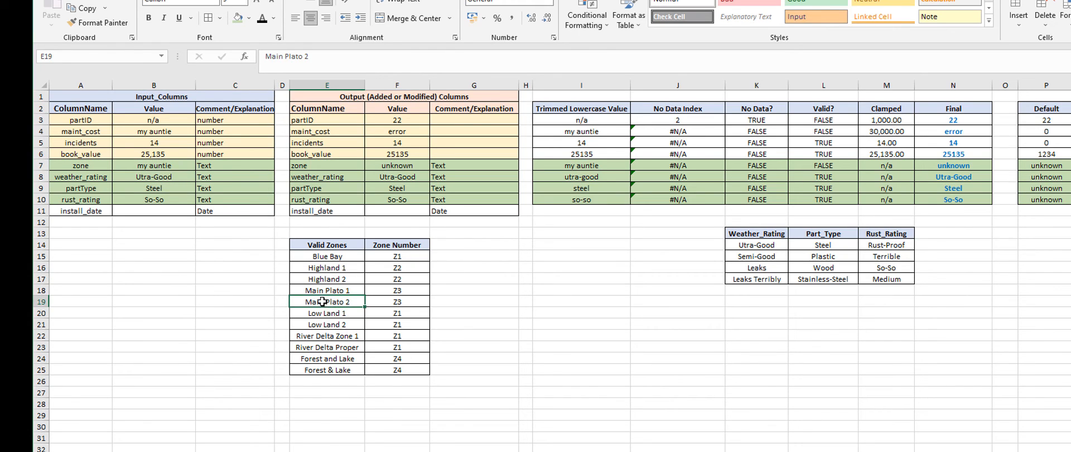
pyautogui.click(82, 8)
pyautogui.click(149, 170)
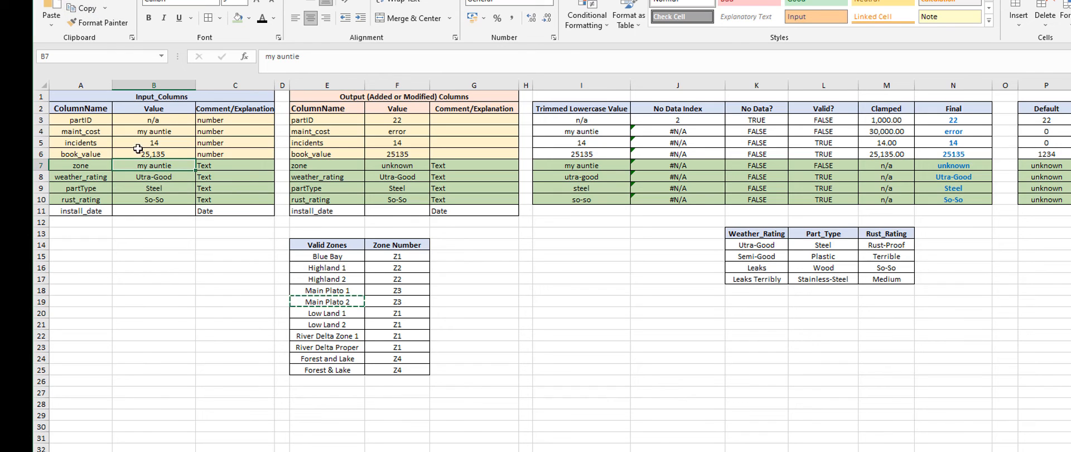
pyautogui.click(52, 25)
pyautogui.click(50, 106)
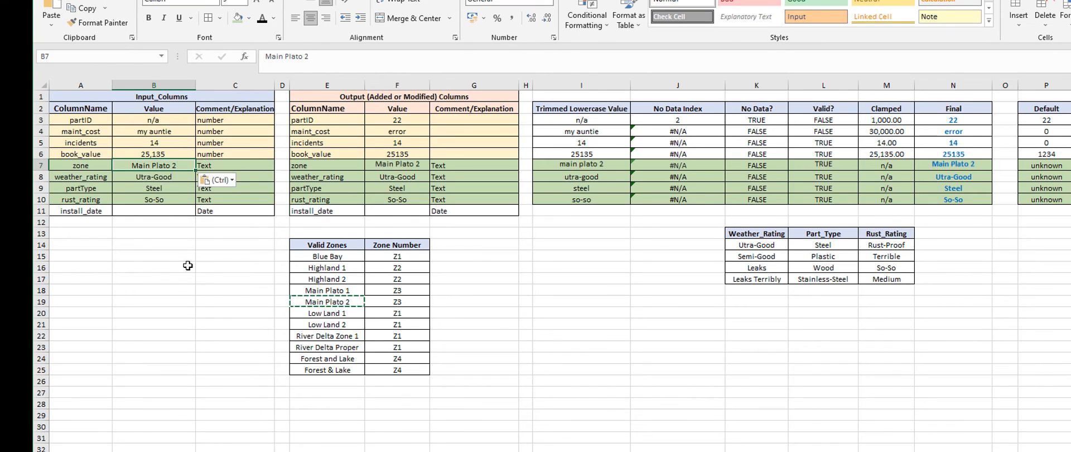
pyautogui.click(178, 256)
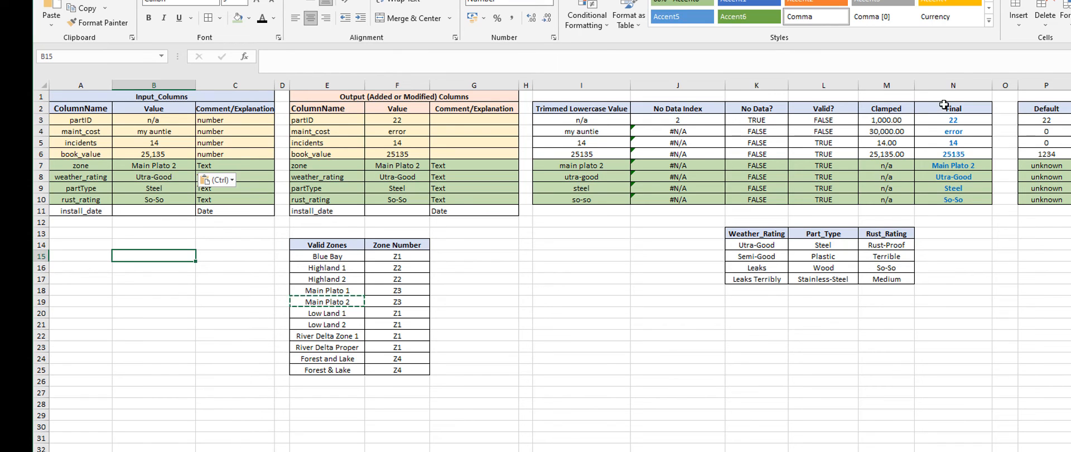
pyautogui.click(945, 165)
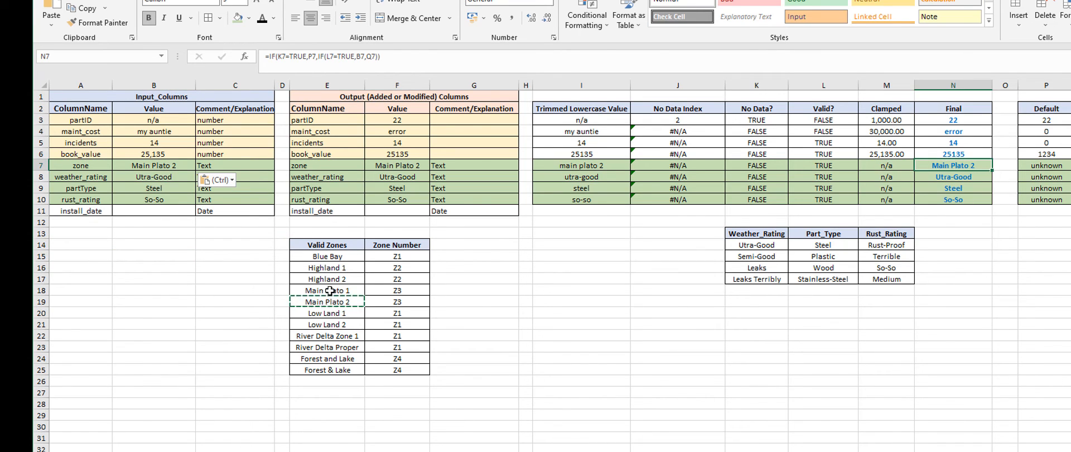
pyautogui.press('Escape')
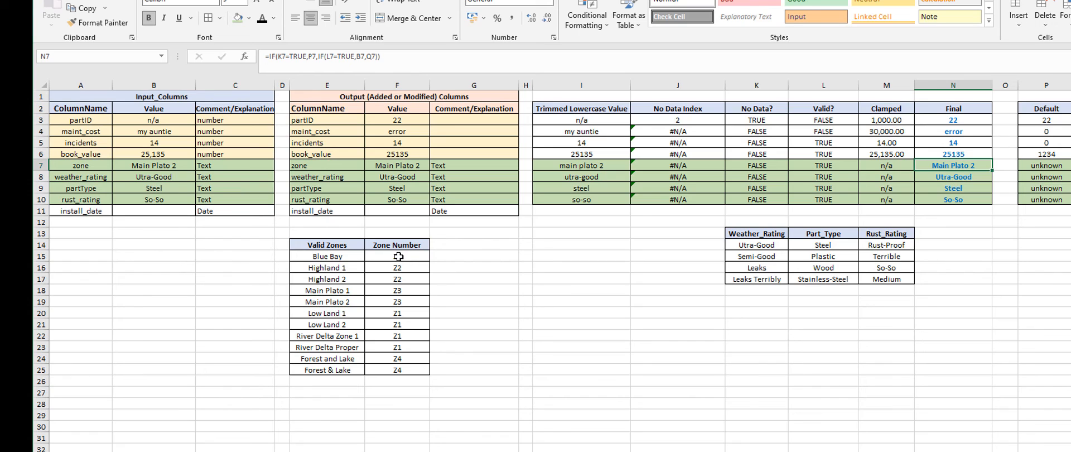
# Step: In the zone's Final formula in N7, replace the B7 result with VLOOKUP(B7,E15:F25,2,FALSE) to return the zone number
pyautogui.moveTo(397, 256); pyautogui.dragTo(412, 373)
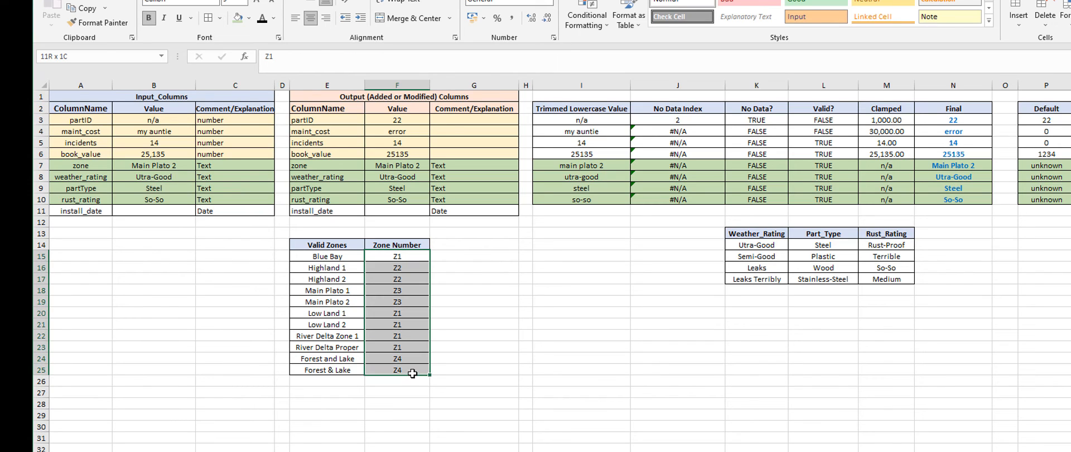
pyautogui.click(478, 321)
pyautogui.click(948, 166)
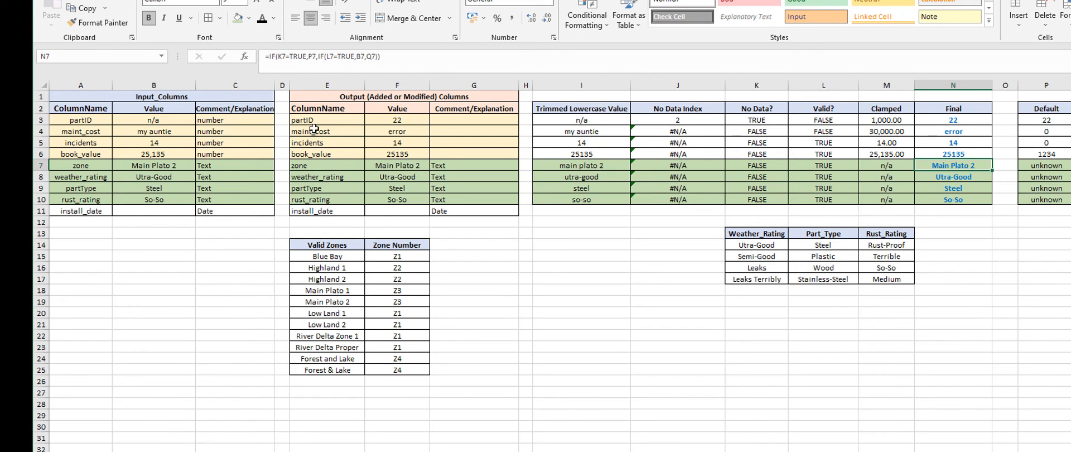
pyautogui.click(363, 56)
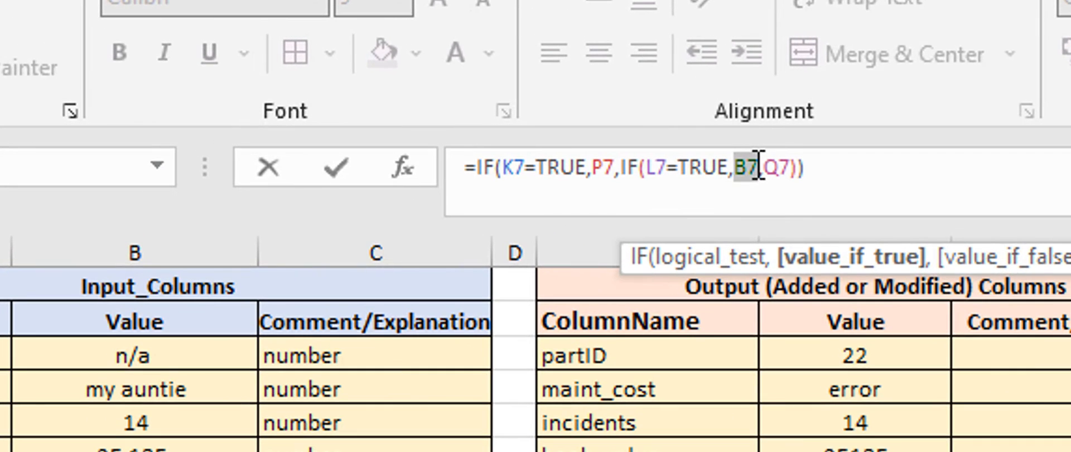
pyautogui.write('vlookup(')
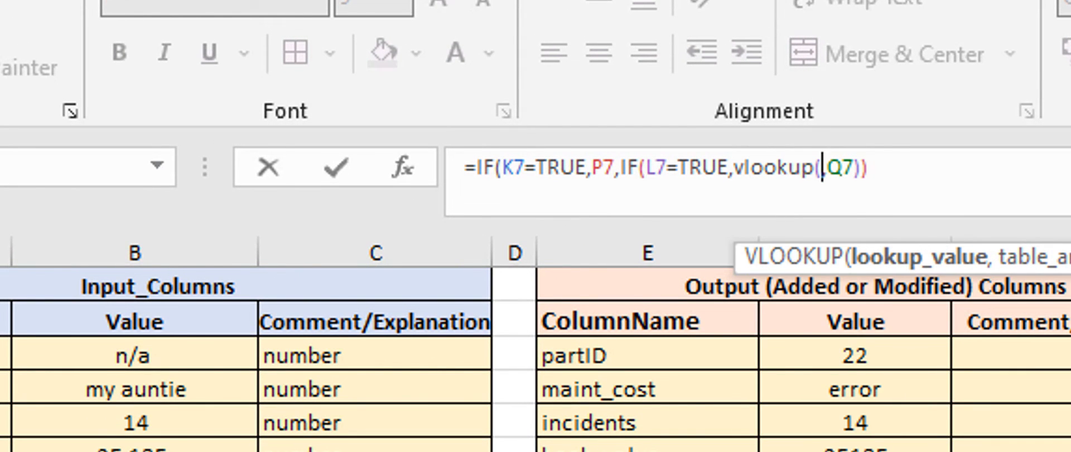
pyautogui.write('B7')
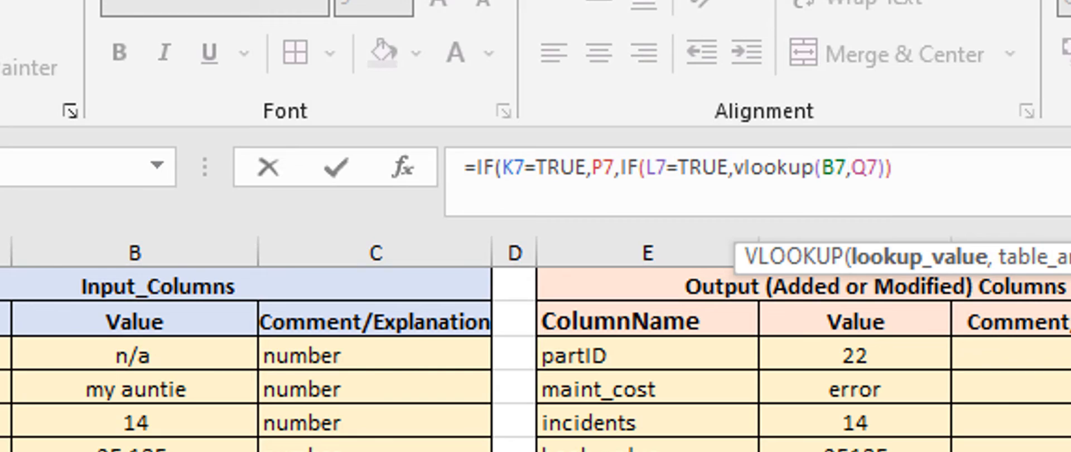
pyautogui.write(',')
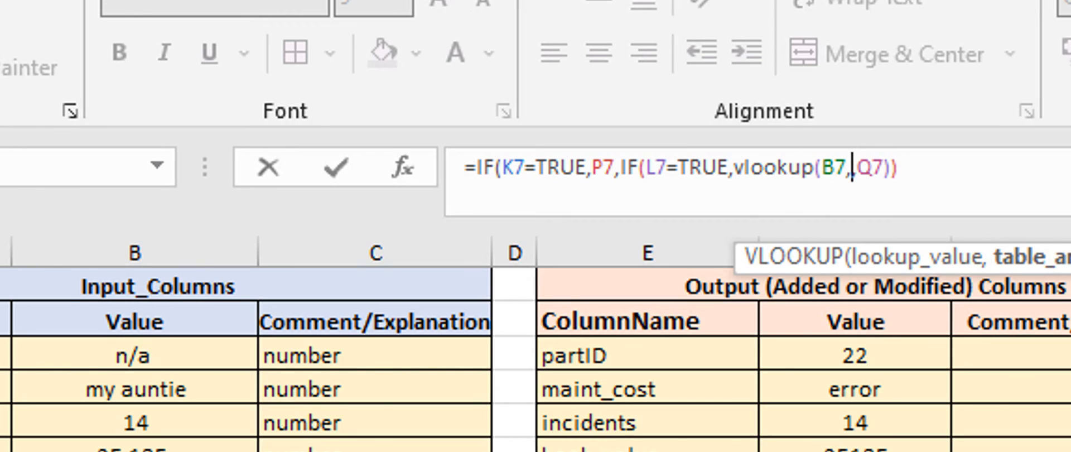
pyautogui.moveTo(250, 292); pyautogui.dragTo(324, 424)
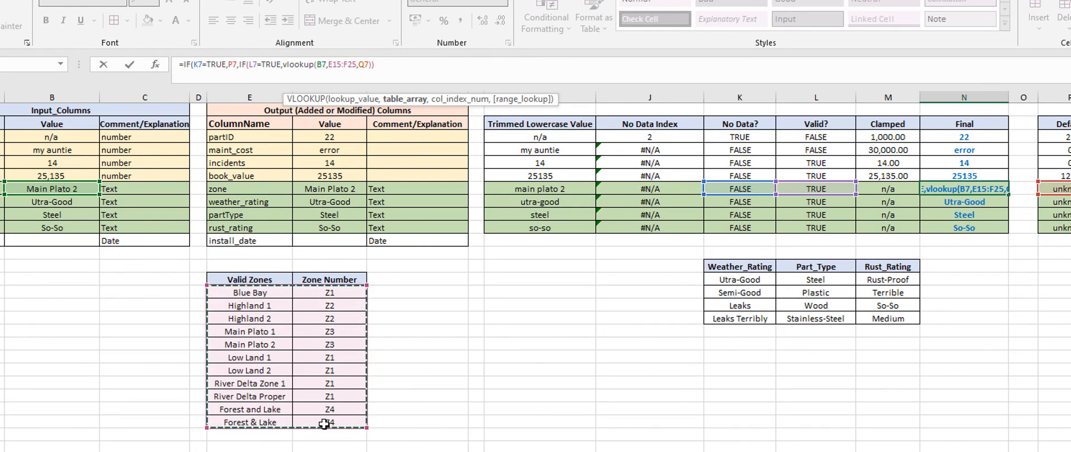
pyautogui.write(',2')
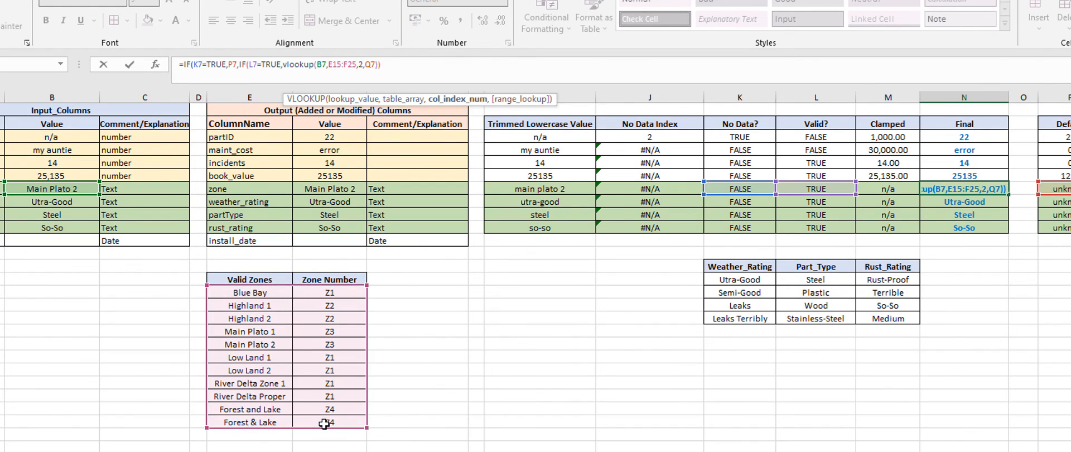
pyautogui.write(',fa')
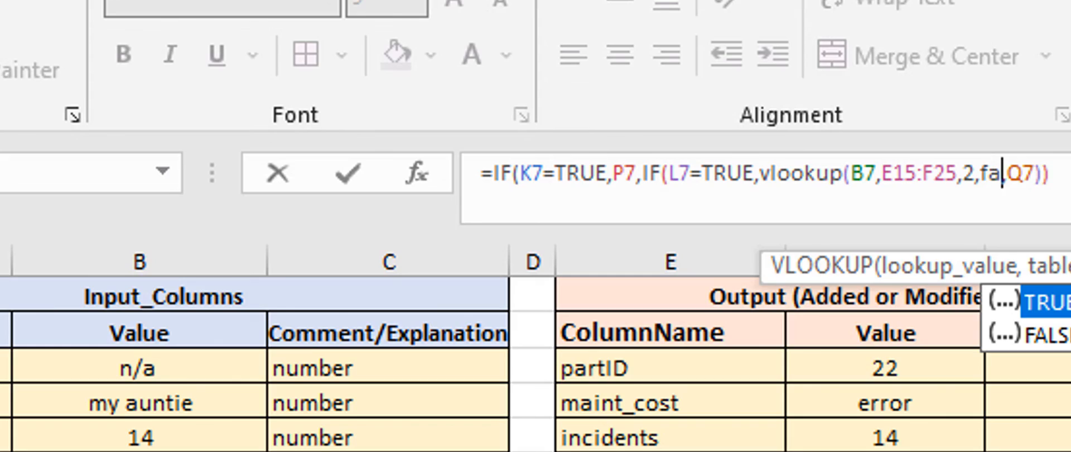
pyautogui.press('Down')
pyautogui.press('Tab')
pyautogui.write(')')
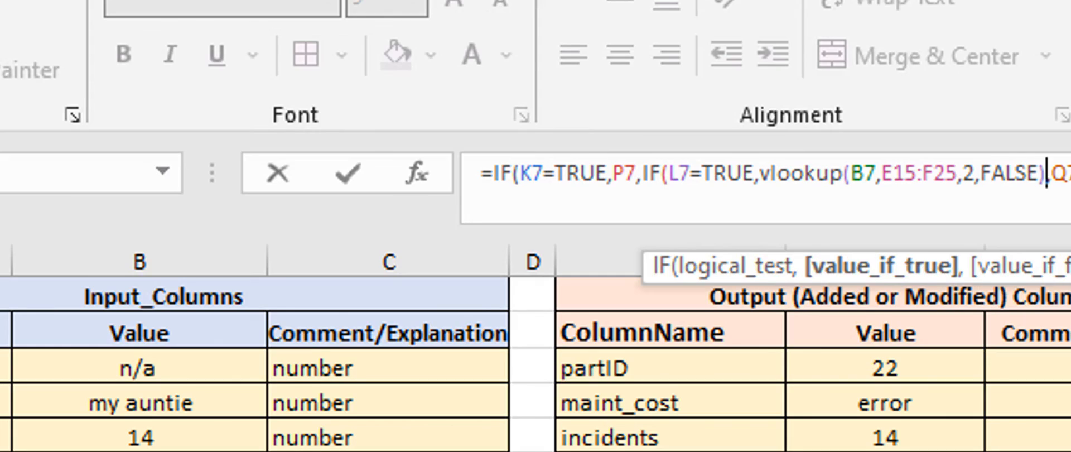
pyautogui.press('Return')
pyautogui.press('Up')
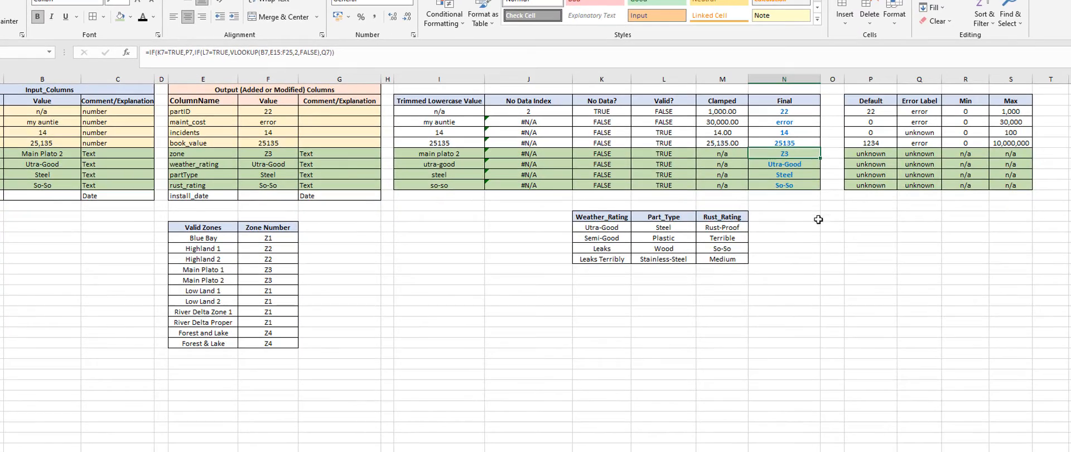
pyautogui.click(807, 205)
pyautogui.click(784, 155)
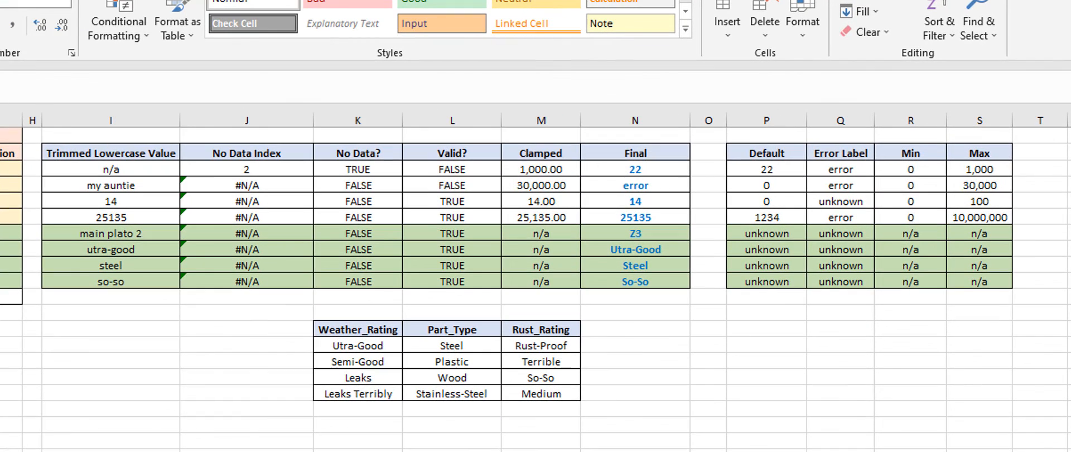
# Step: Review the zone's Final formula in N7 and the cells it references
pyautogui.click(648, 308)
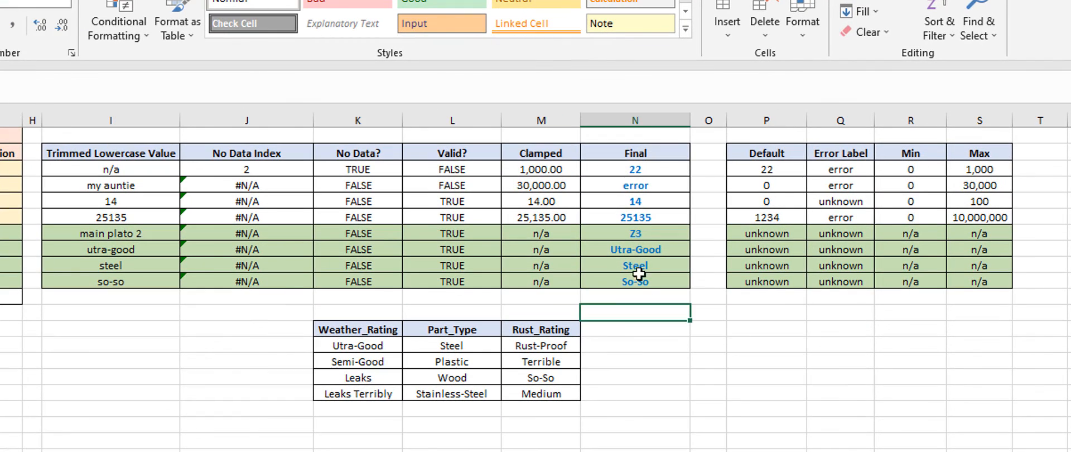
pyautogui.click(641, 234)
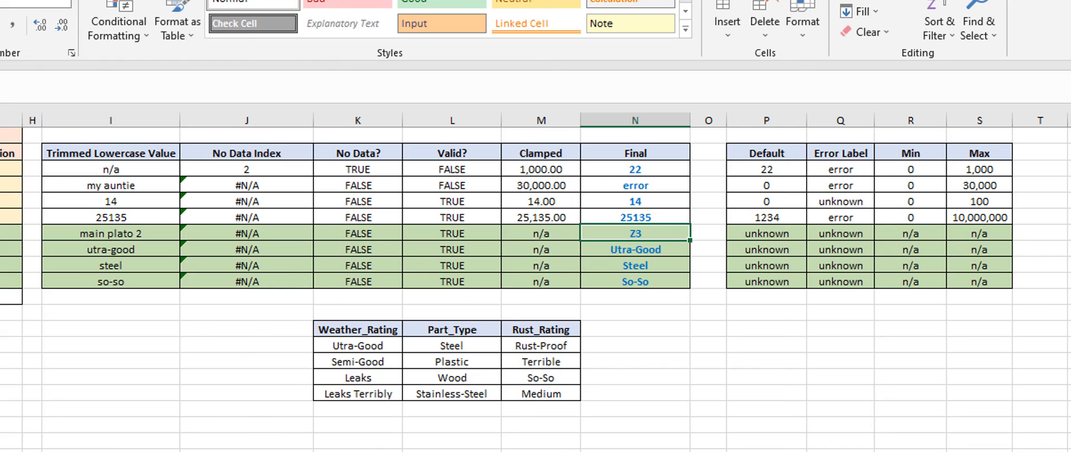
pyautogui.press('F2')
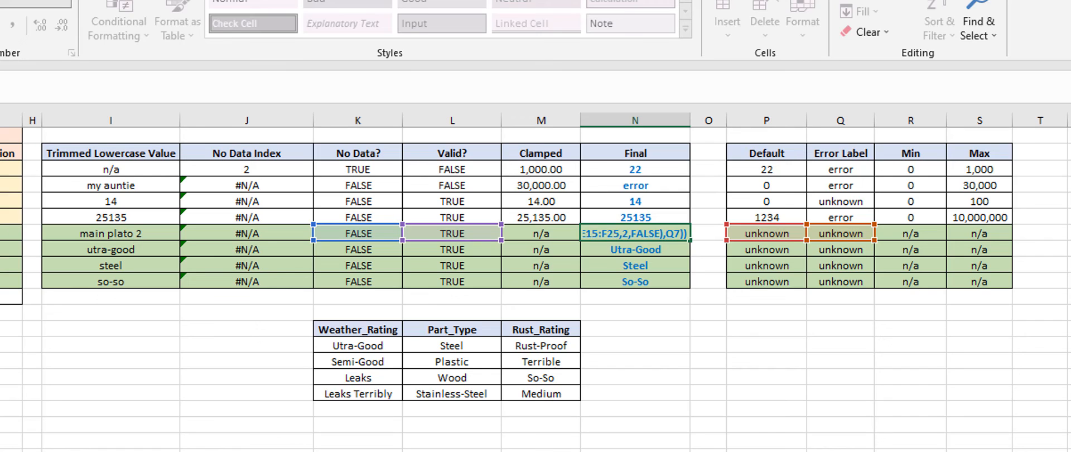
pyautogui.press('Return')
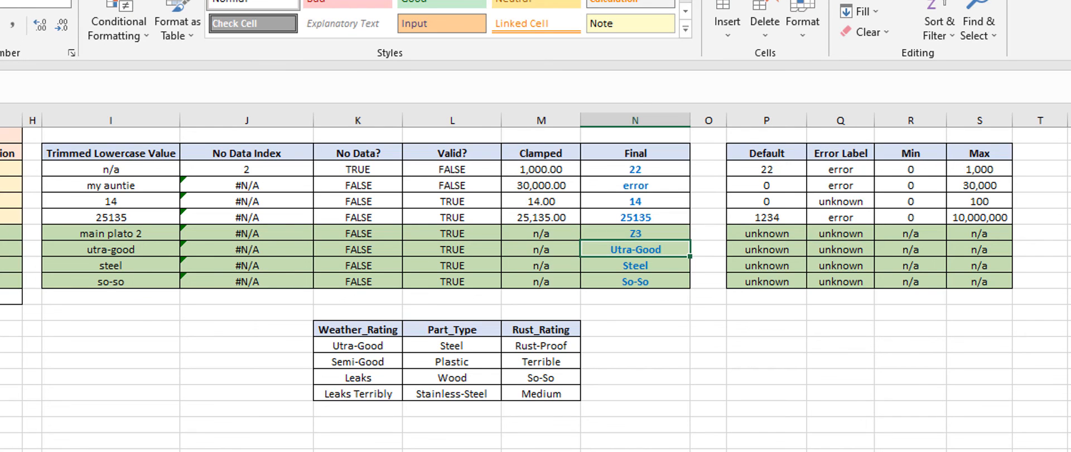
pyautogui.click(619, 233)
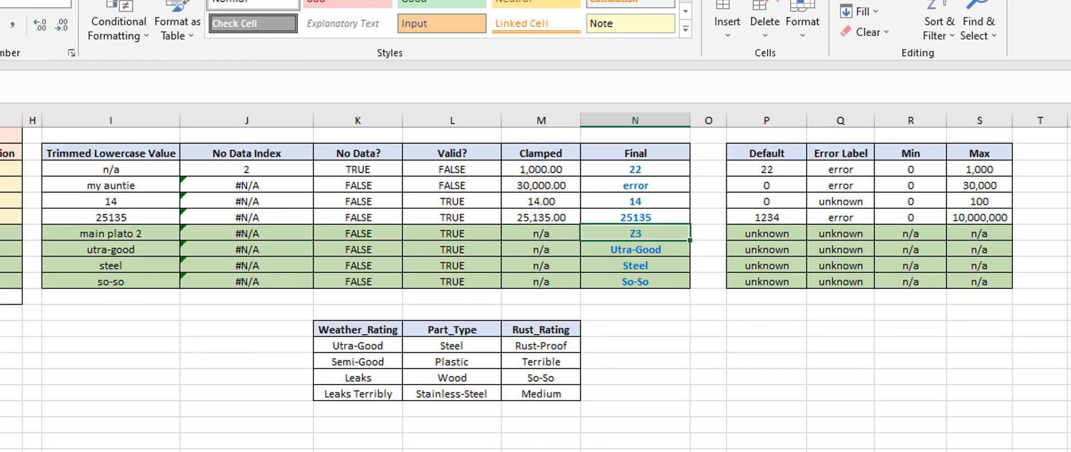
# Step: Enter the invalid text asdfsadf as the zone's input value in B7 to test the error handling
pyautogui.click(106, 144)
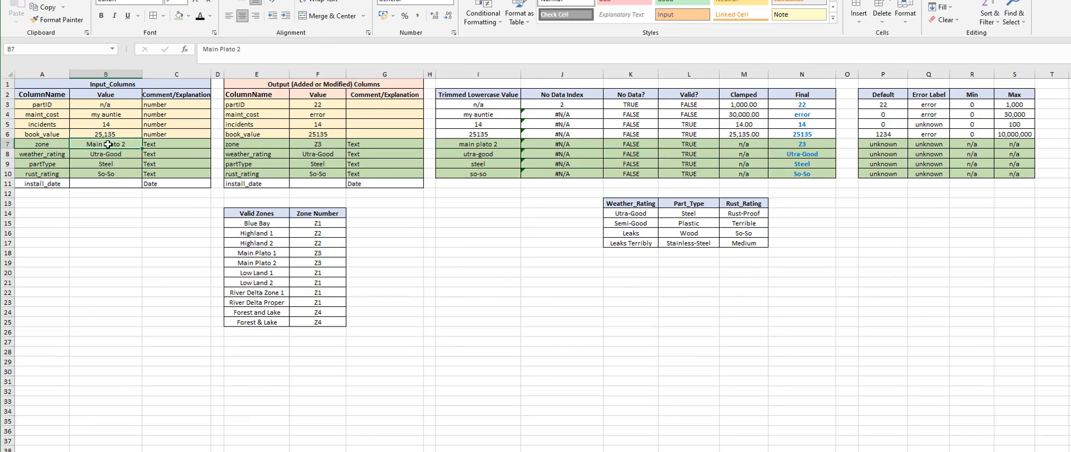
pyautogui.write('asdfsadf')
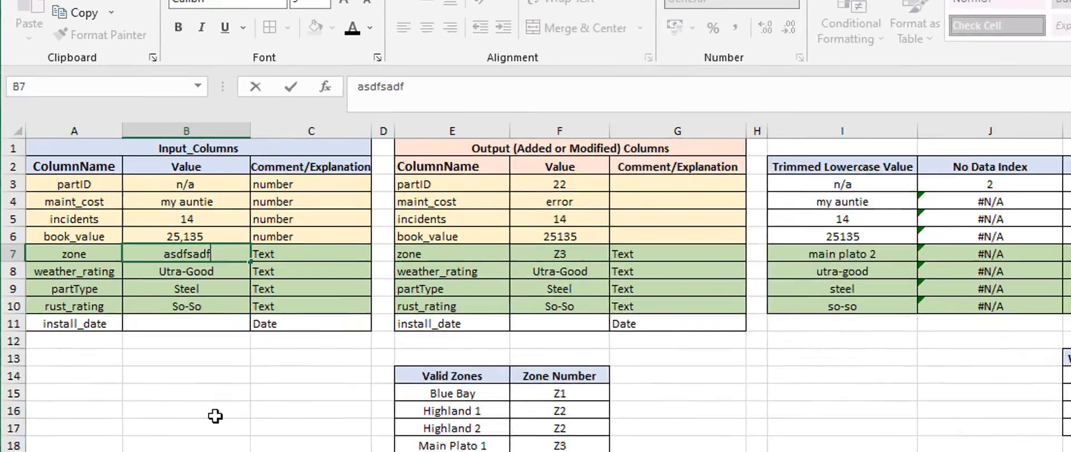
pyautogui.press('Return')
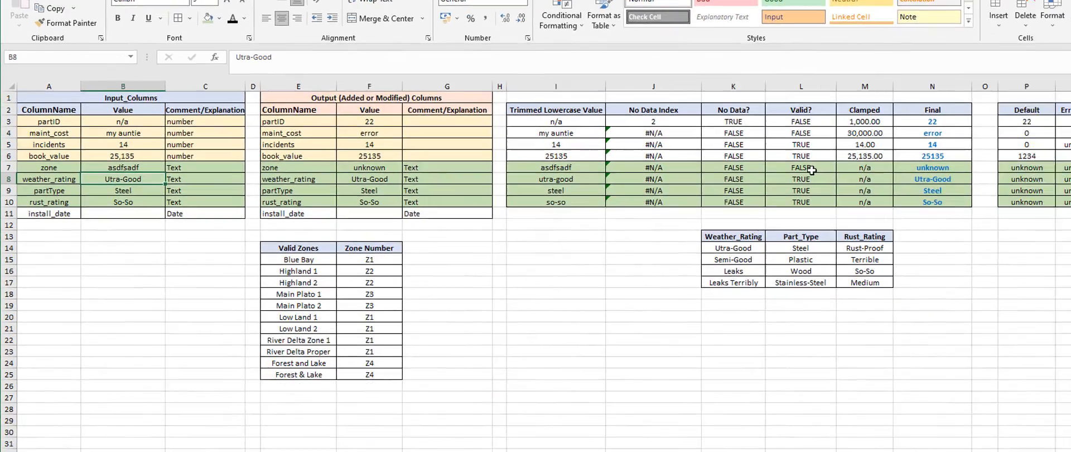
# Step: Check the zone's Valid? formula in L7, its default in P7 and the output values in F3:F10
pyautogui.click(796, 166)
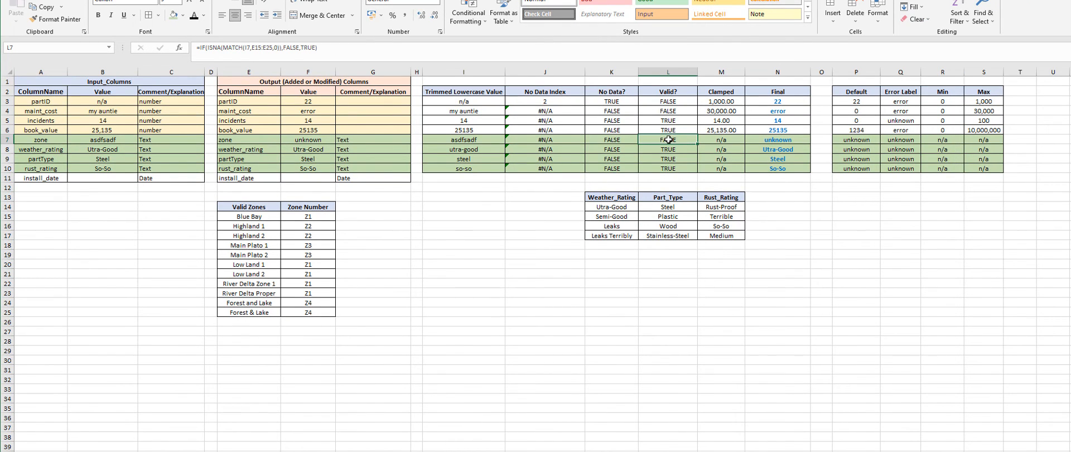
pyautogui.click(856, 141)
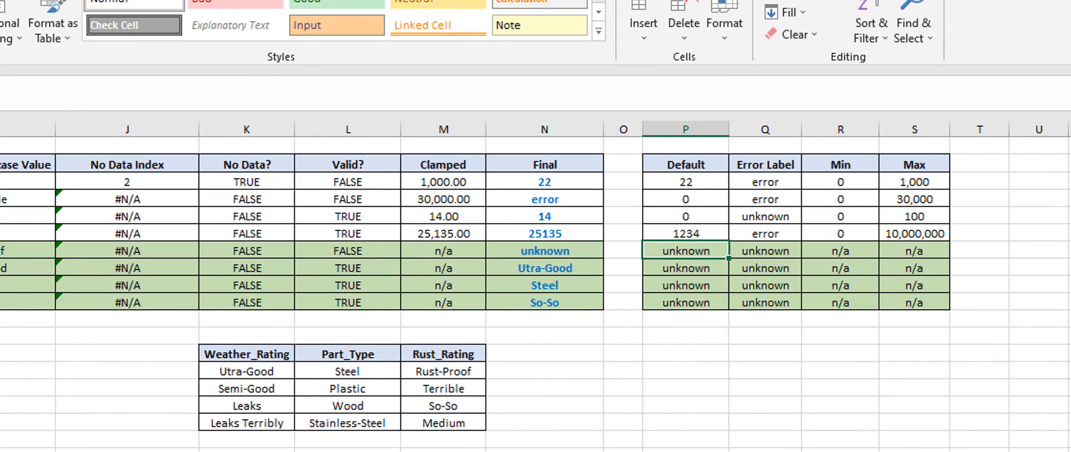
pyautogui.click(623, 450)
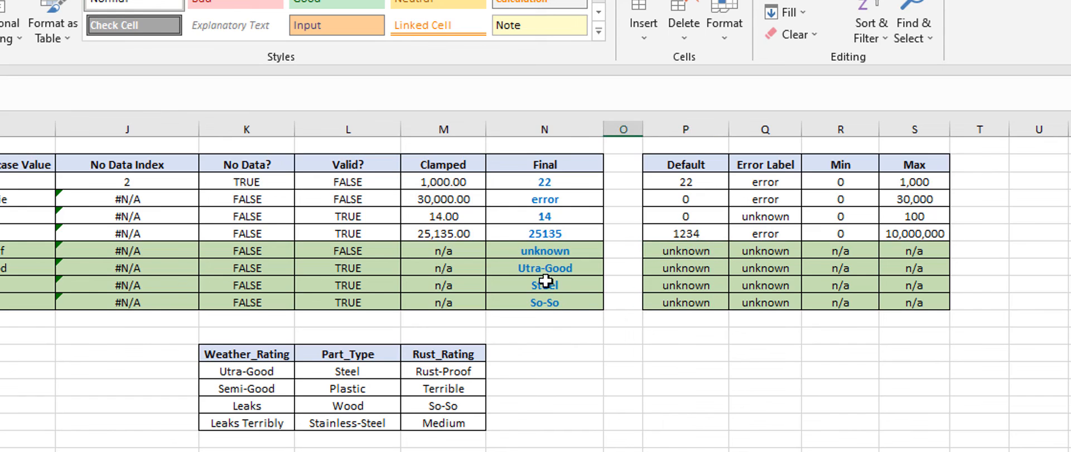
pyautogui.click(562, 350)
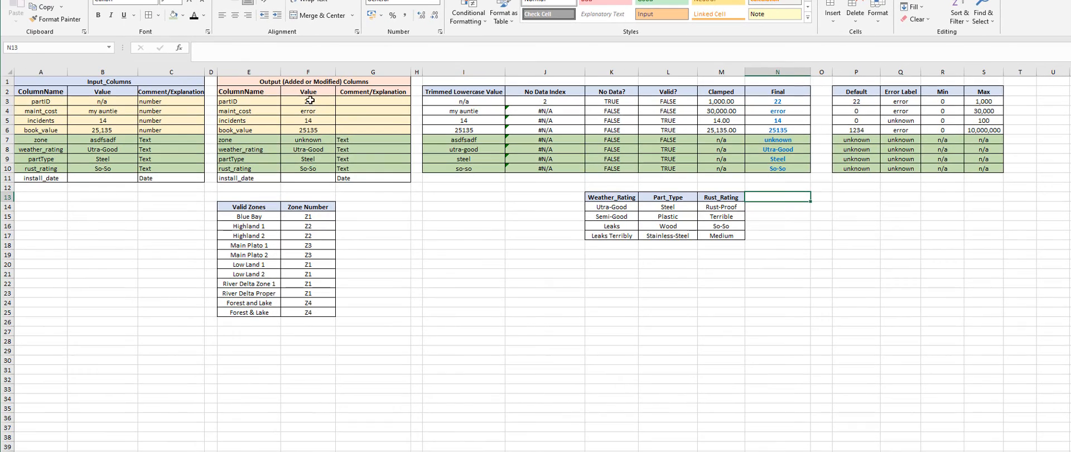
pyautogui.click(309, 100)
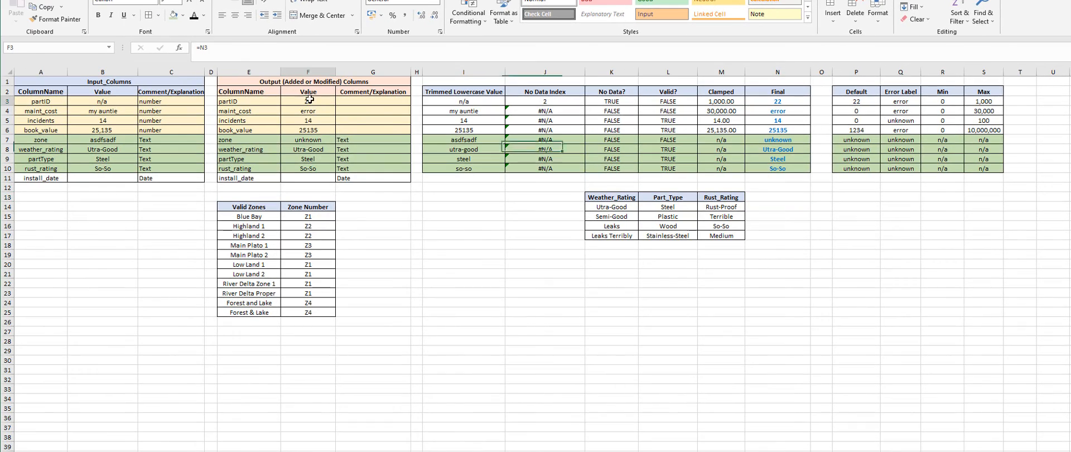
pyautogui.moveTo(309, 99); pyautogui.dragTo(314, 168)
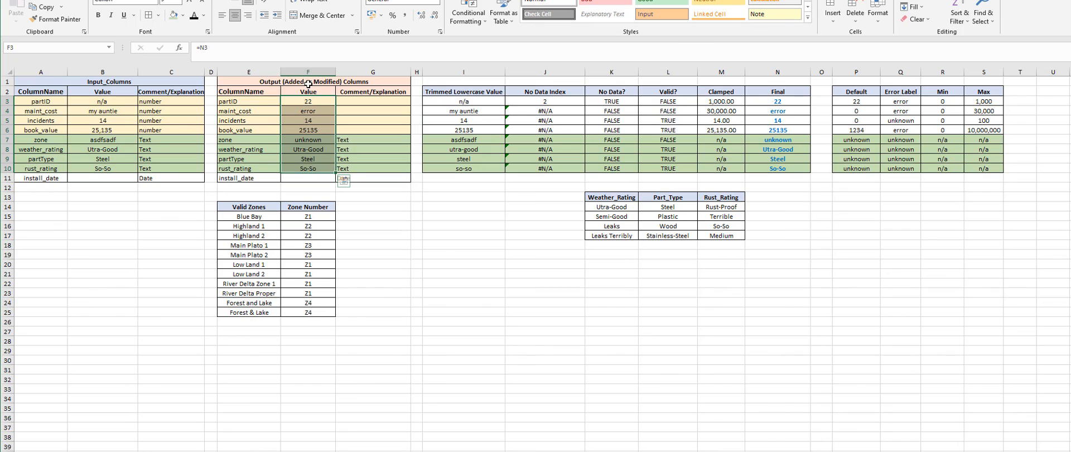
pyautogui.click(483, 215)
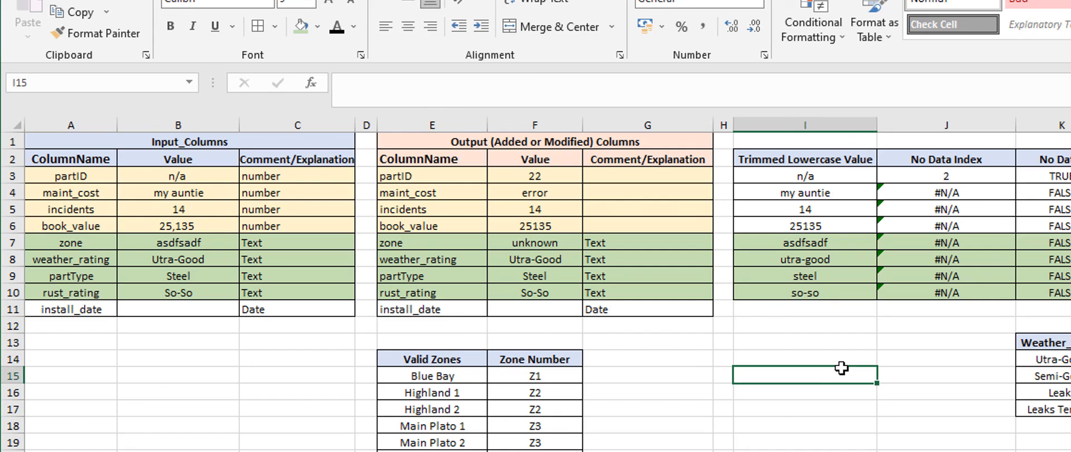